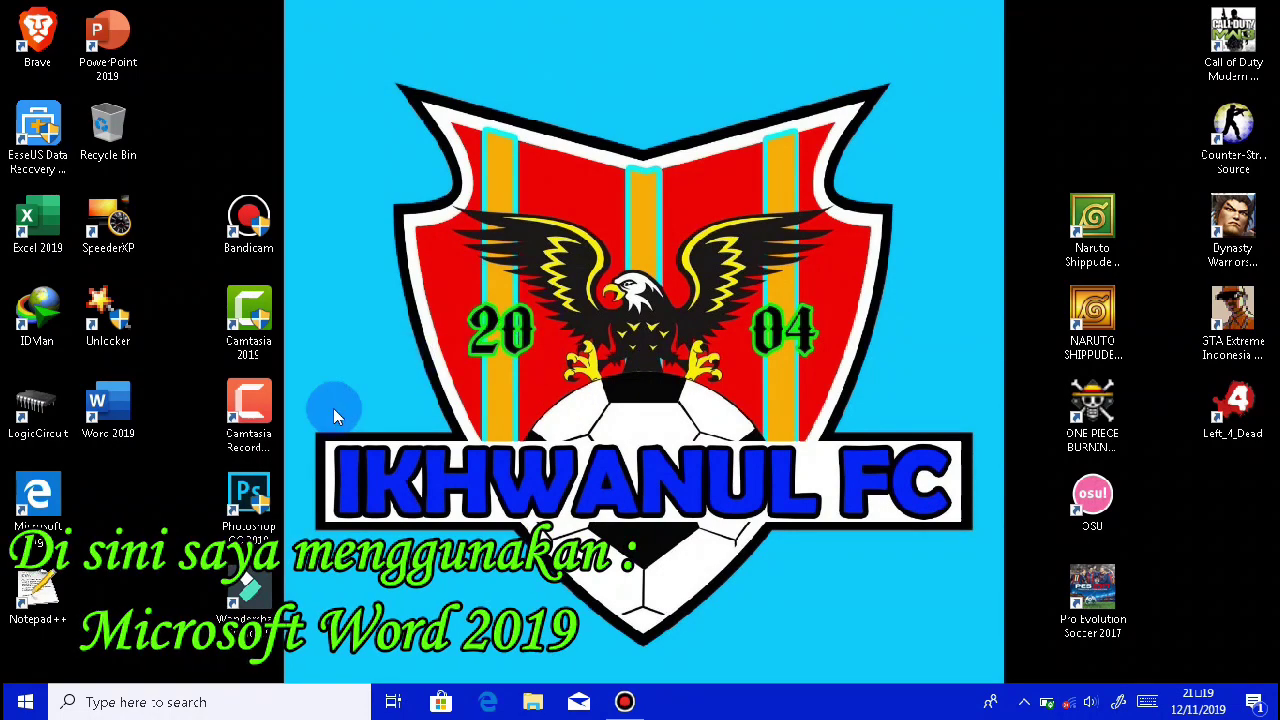
Launch Word 2019 from the desktop and create a blank Document1.
click(120, 410)
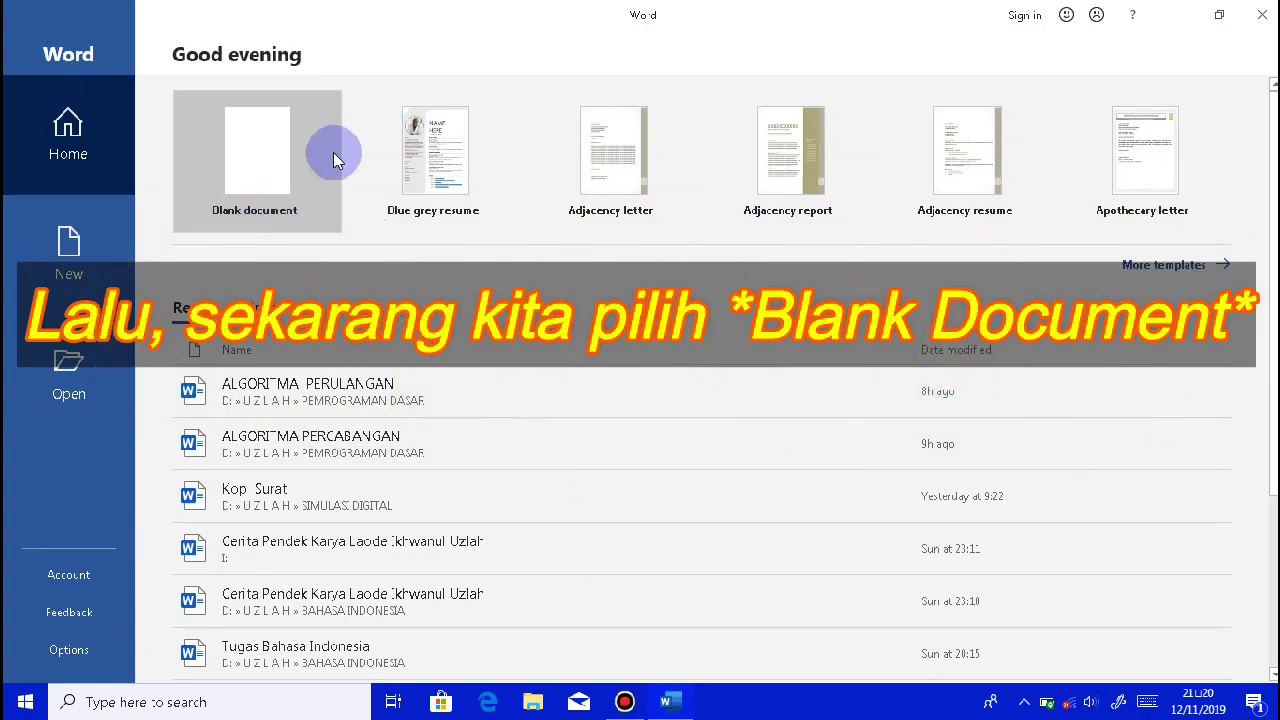
click(263, 155)
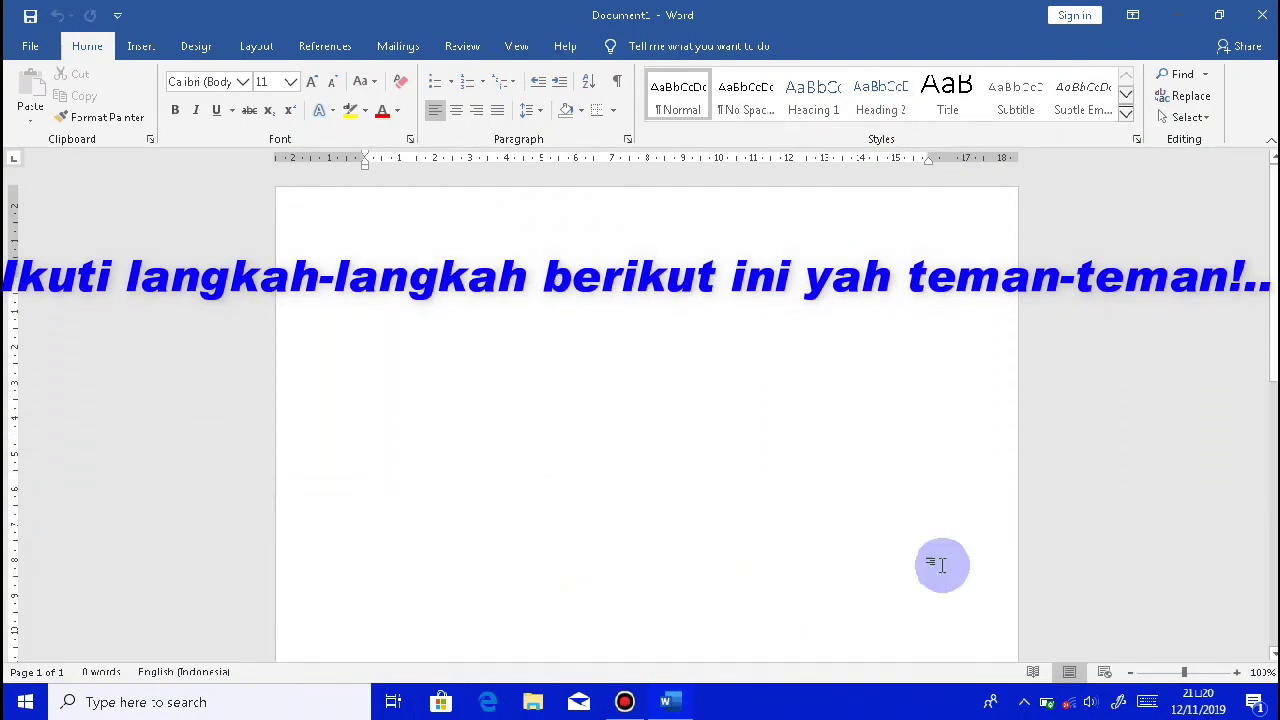
In Print Layout, edit the header and turn on Different First Page.
click(517, 47)
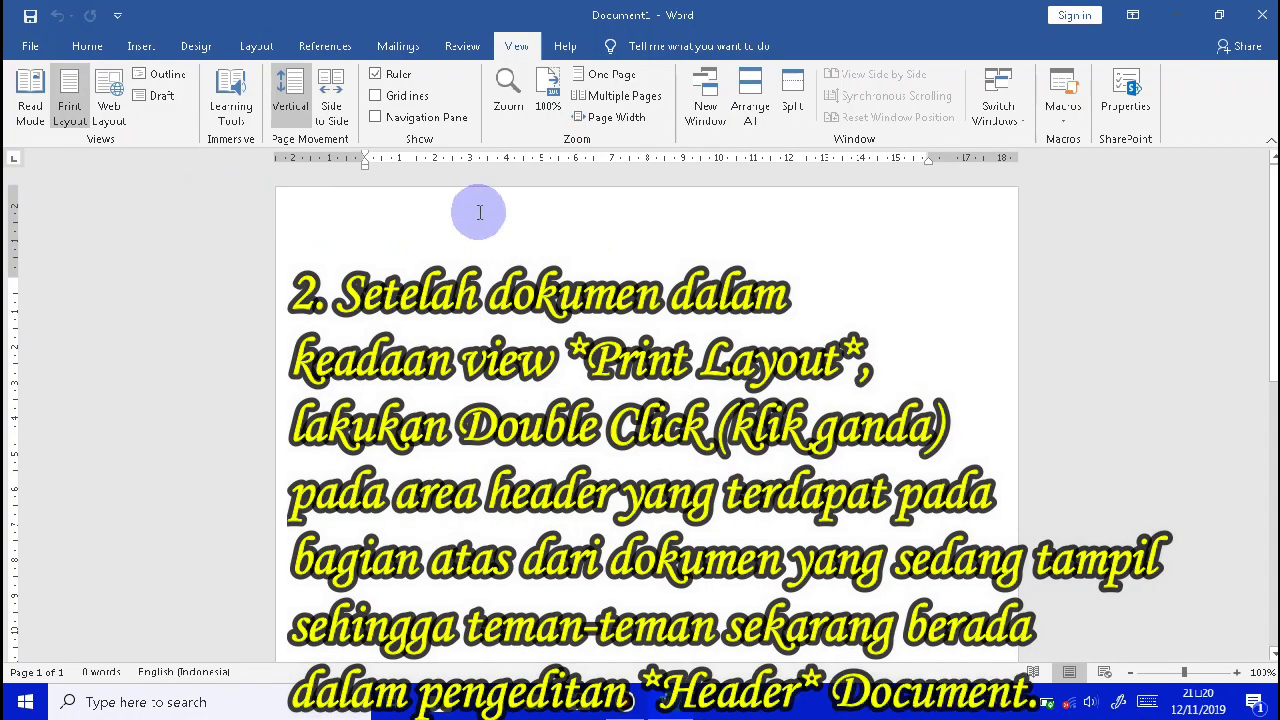
double_click(549, 251)
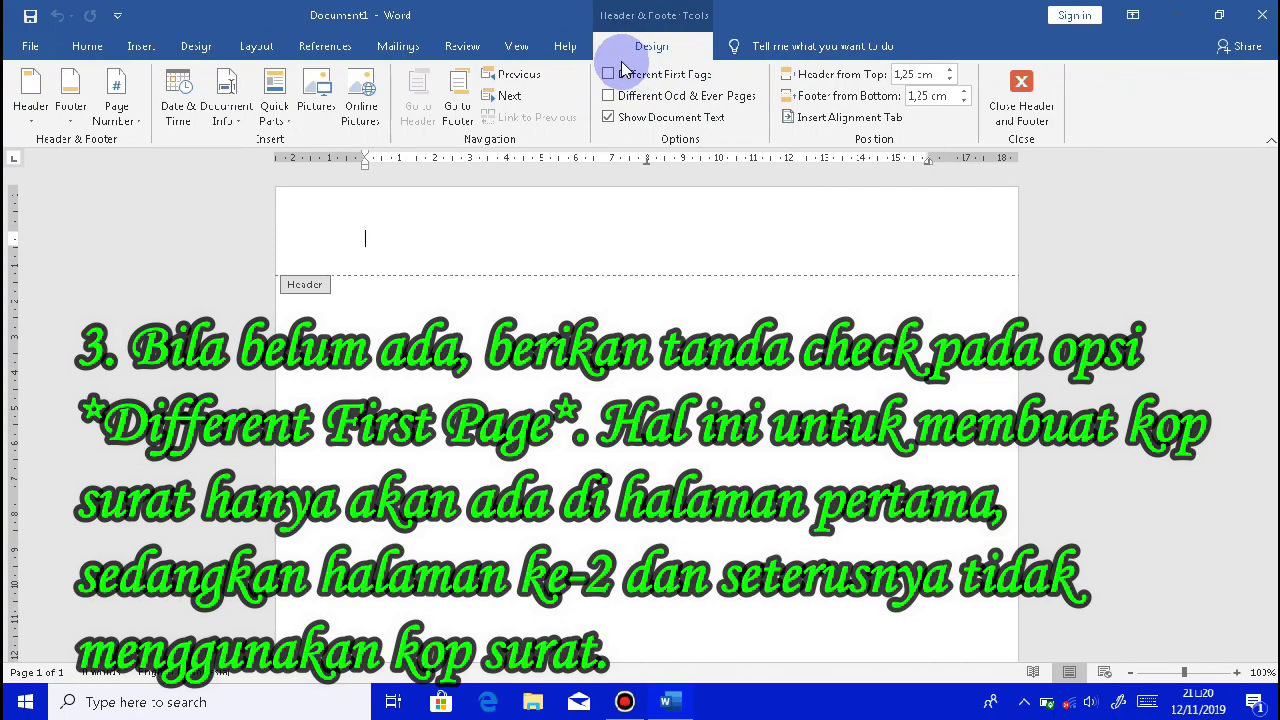
click(609, 75)
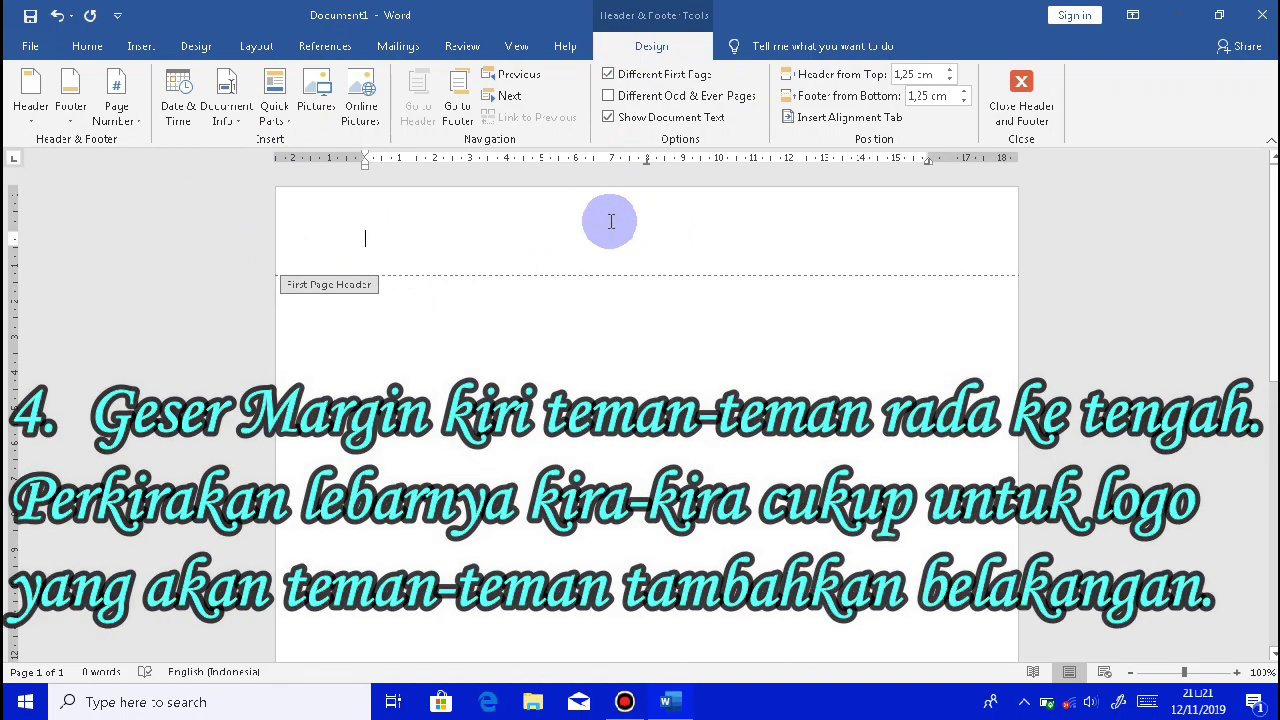
Center the header line and format it as Times New Roman, size 14.
click(90, 52)
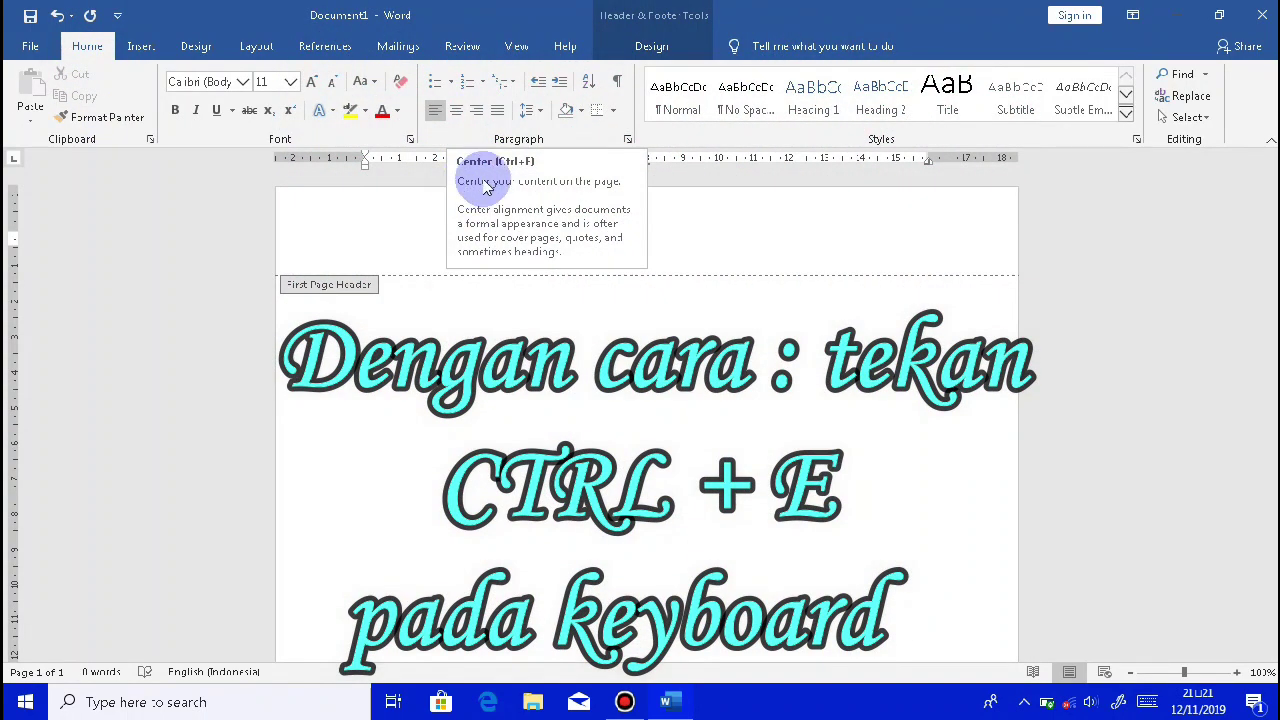
key(ctrl+e)
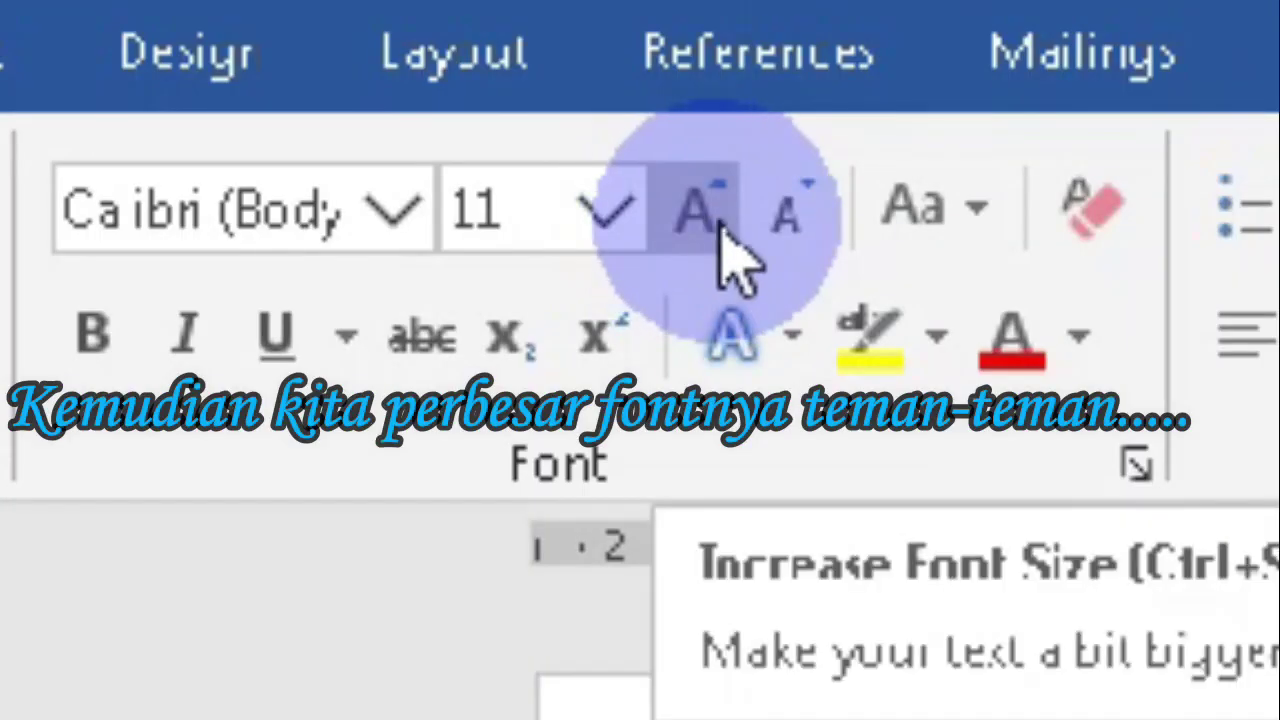
click(308, 84)
click(676, 210)
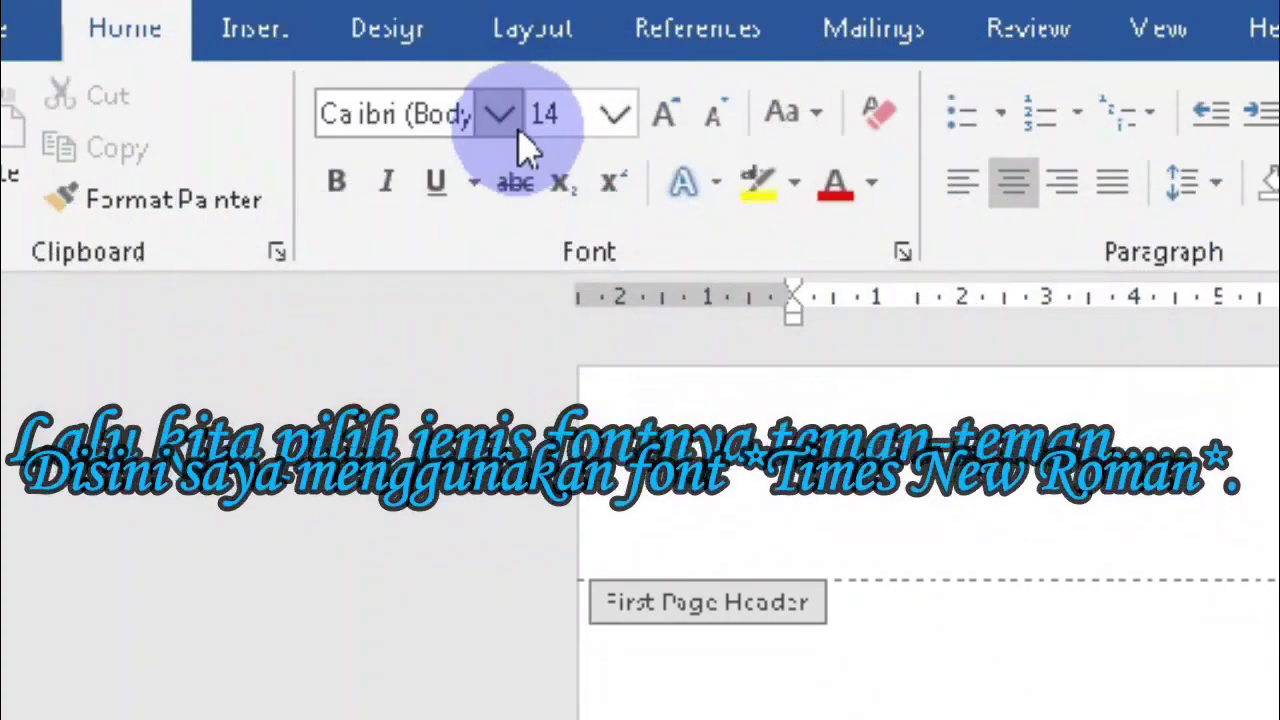
click(510, 116)
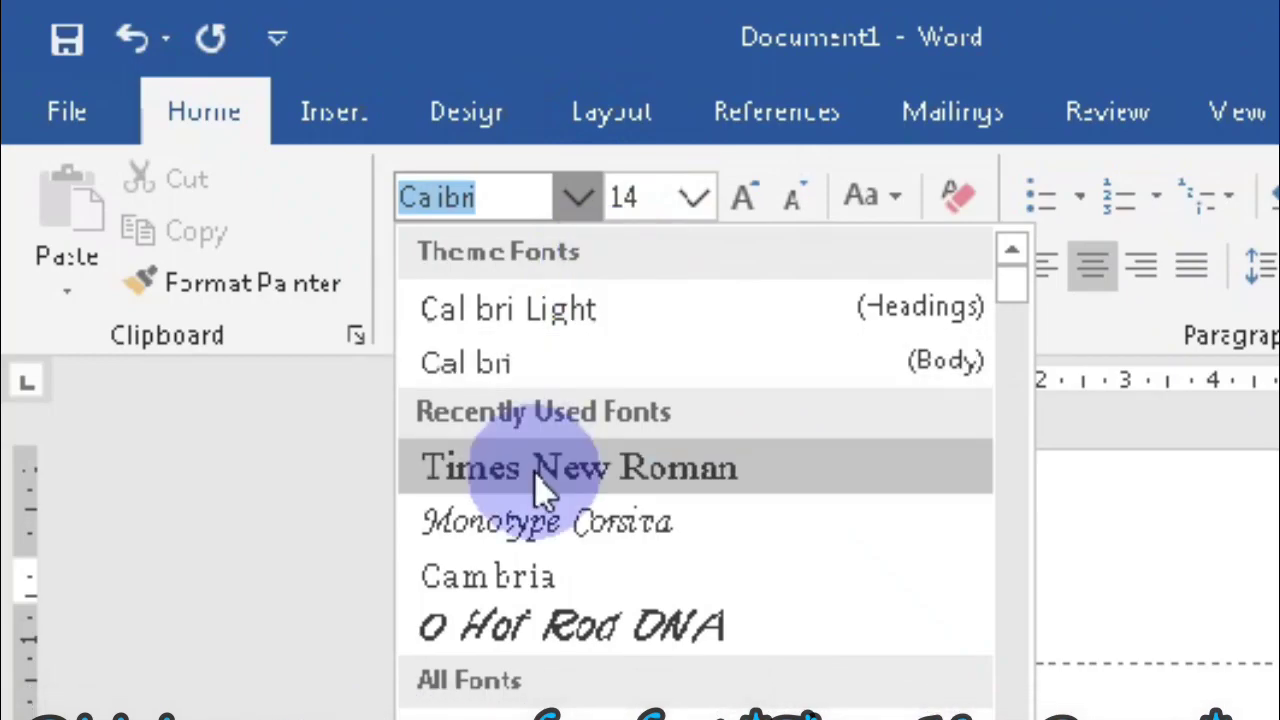
click(535, 474)
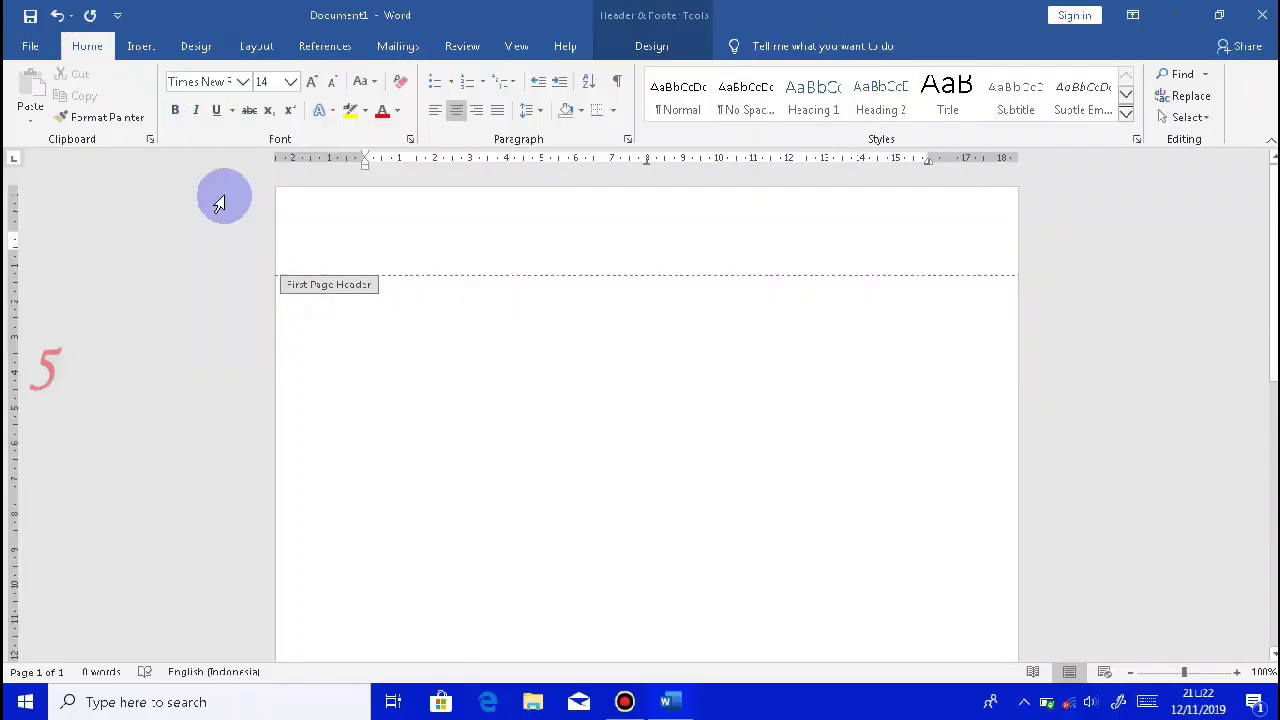
Type PEMERINTAH PROVINSI SULAWESI TENGGARA and a larger DINAS PENDIDIKAN DAN KEBUDAYAAN line.
text(pem)
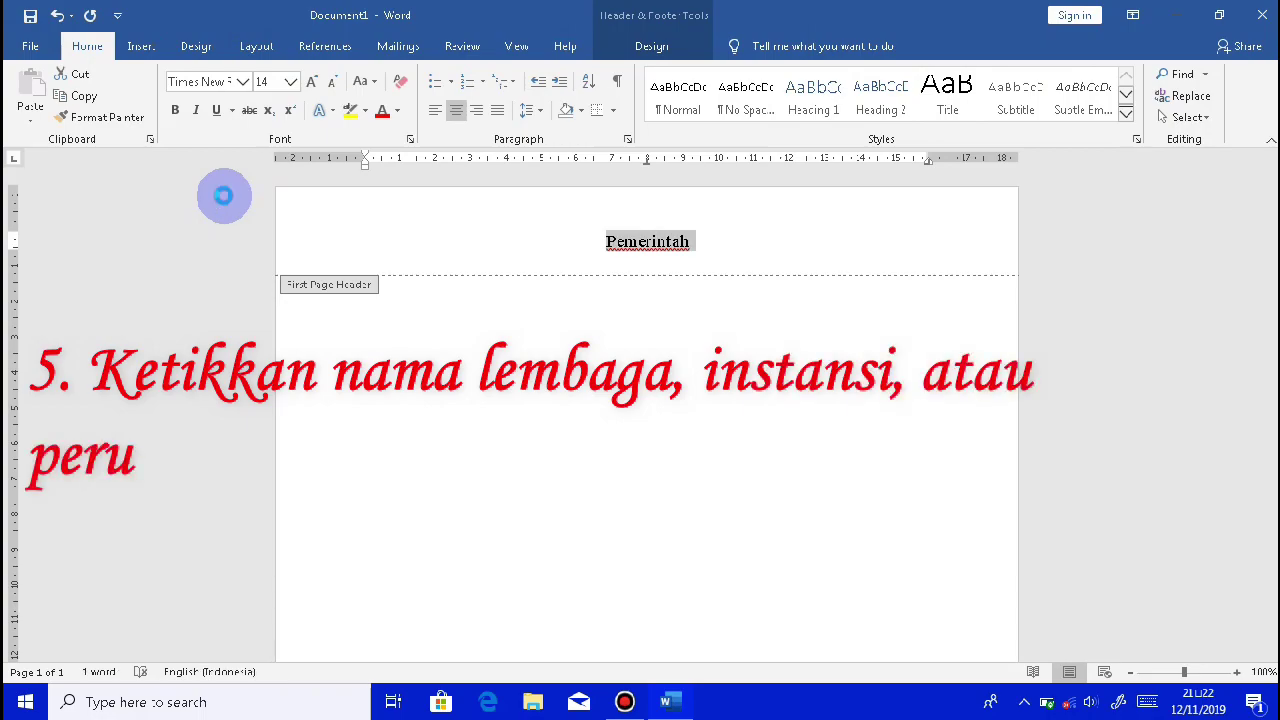
text(P)
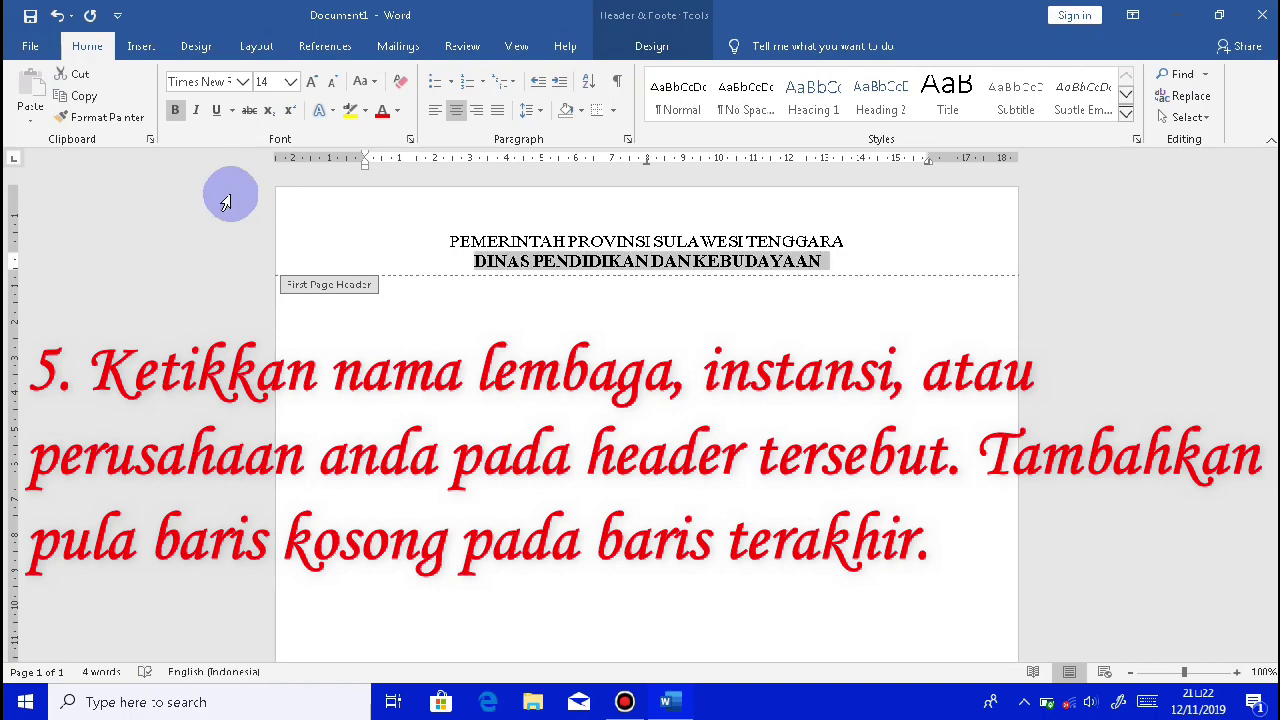
click(313, 84)
click(845, 258)
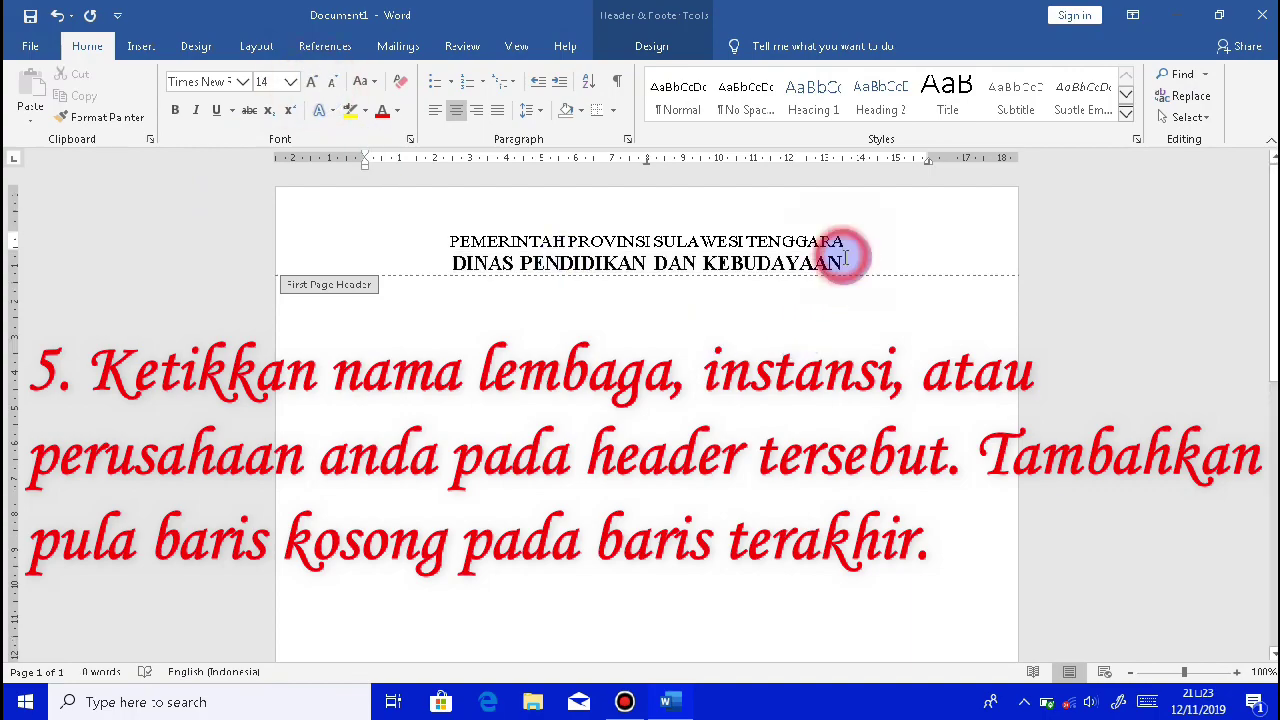
Add the street address on a new line at 12 pt.
key(Return)
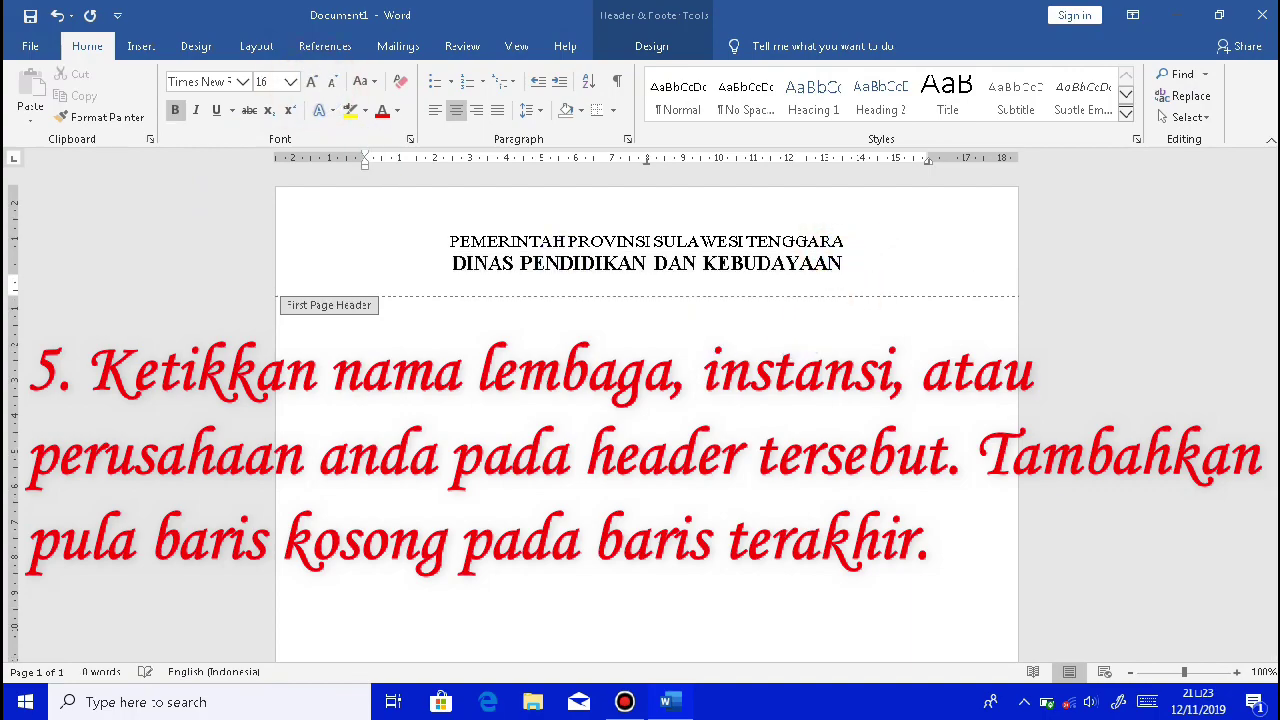
click(335, 82)
click(333, 82)
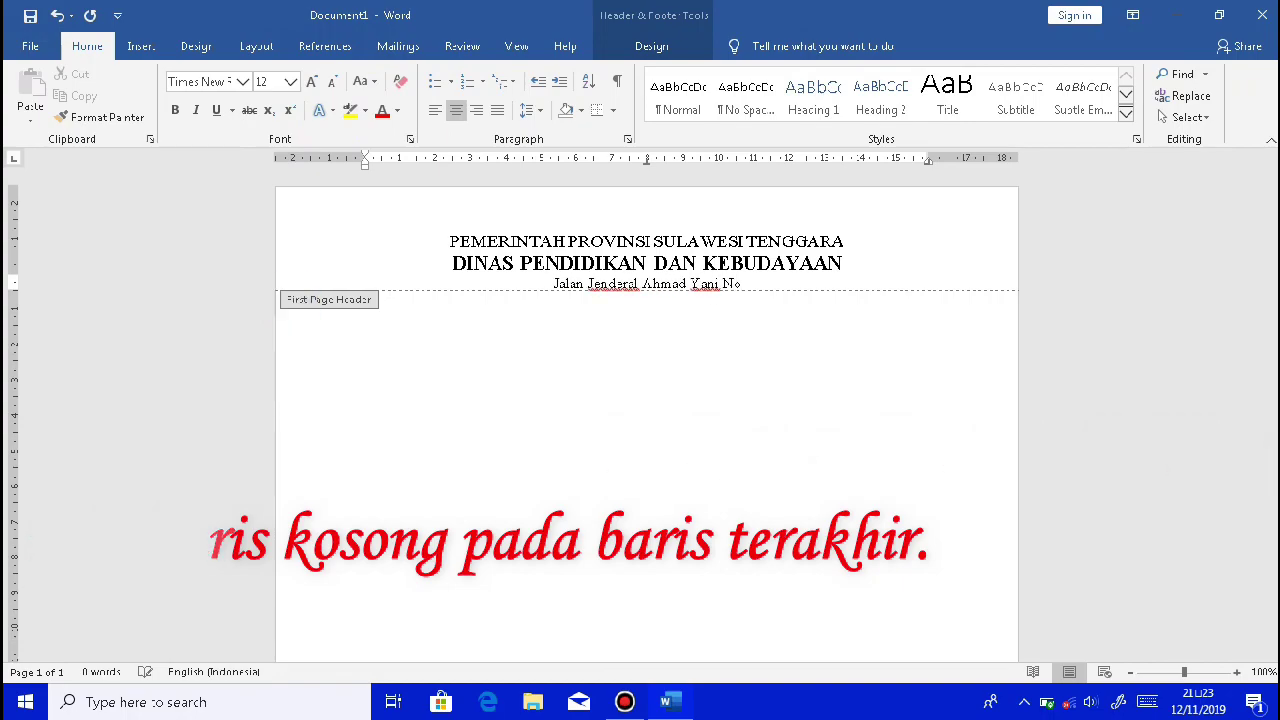
text(K)
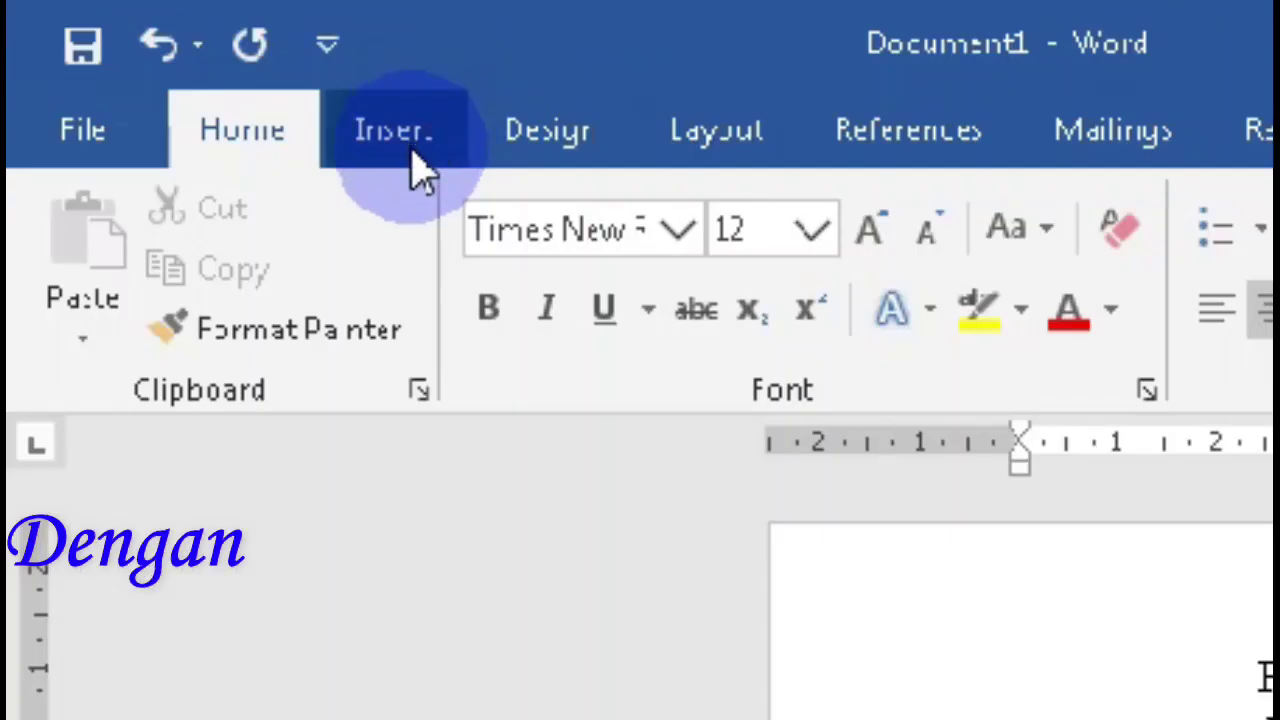
Insert LOGO-SEKOLAH-SMKN-1-KDI from the UZLAH > PICTURES folder into the header.
click(390, 135)
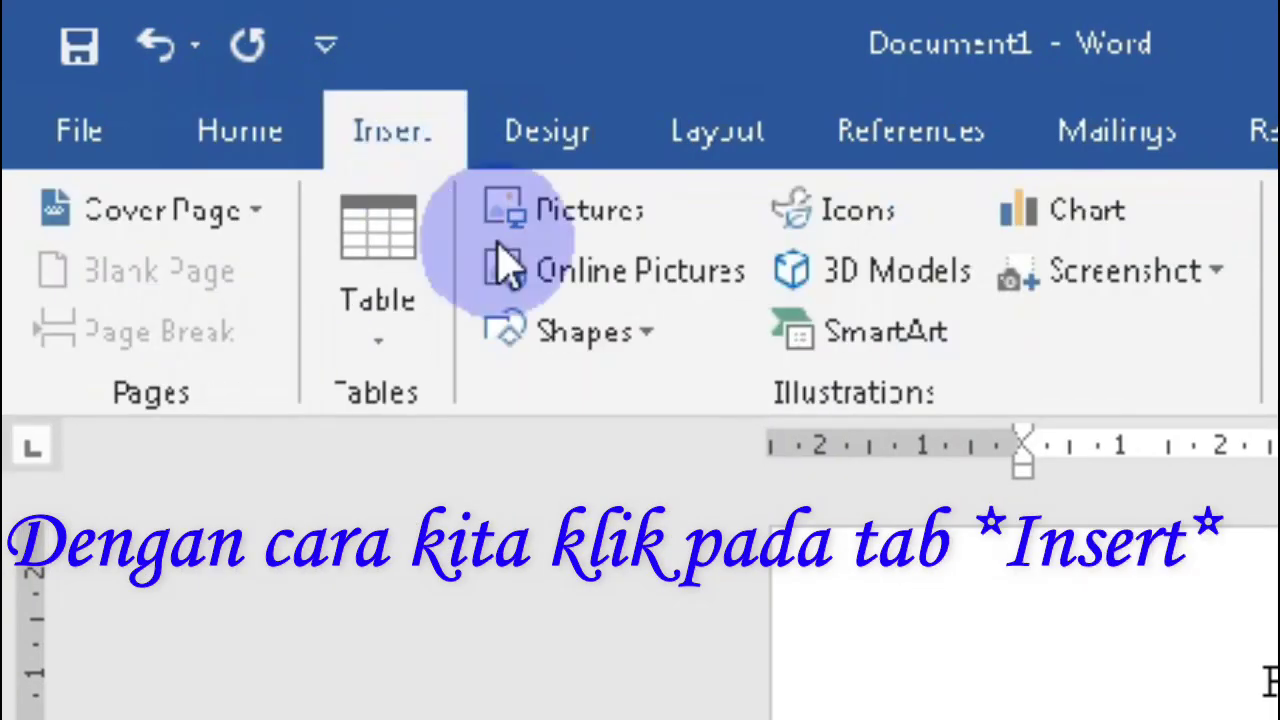
click(590, 215)
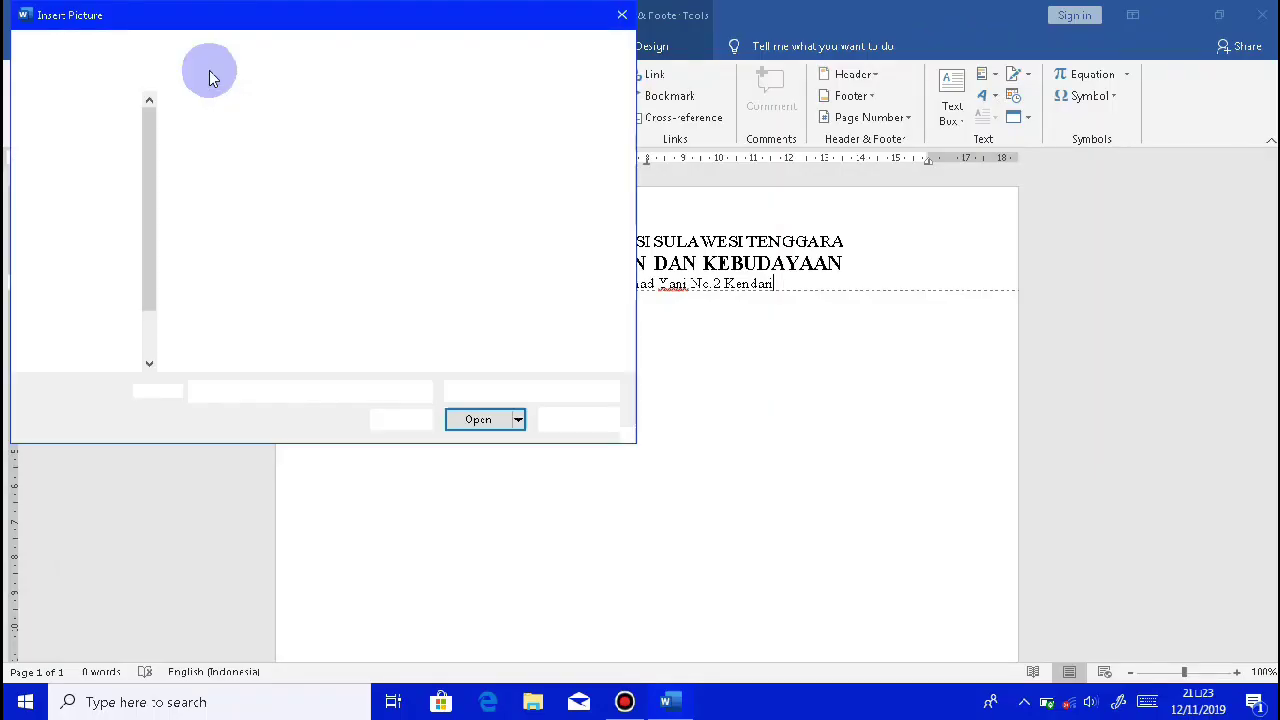
scroll(115, 298, down, 1)
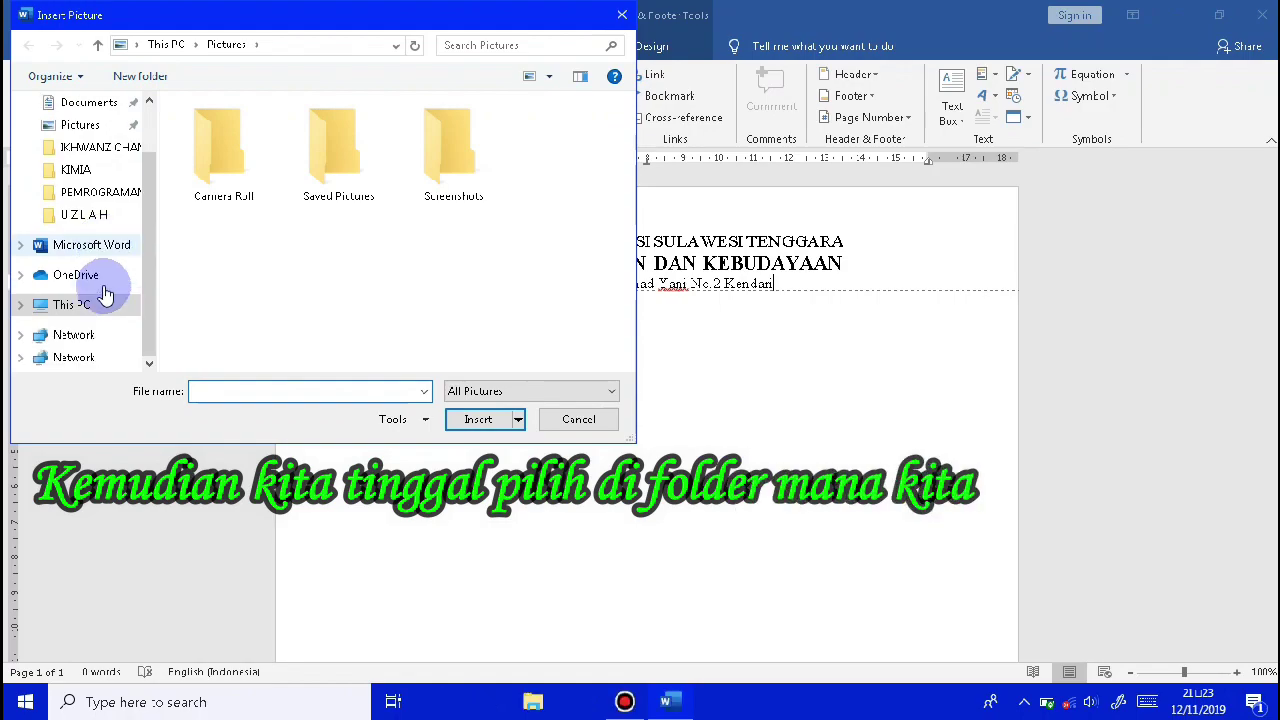
click(72, 226)
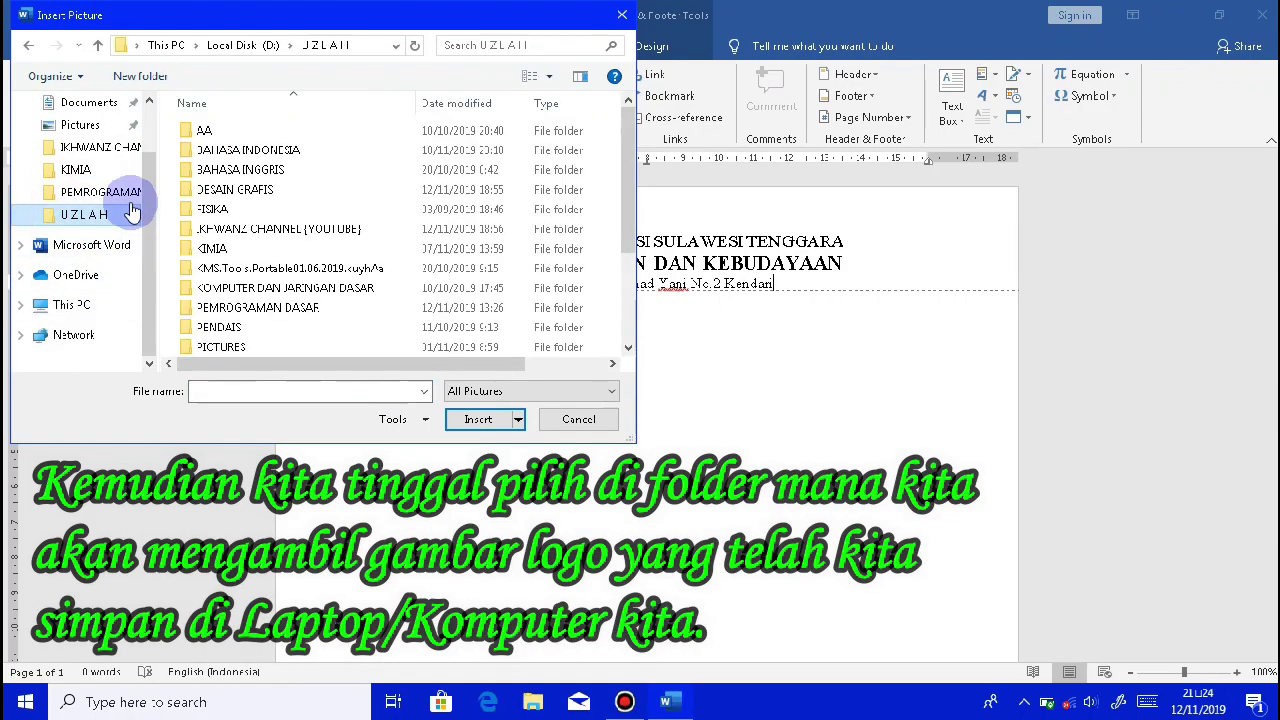
double_click(238, 349)
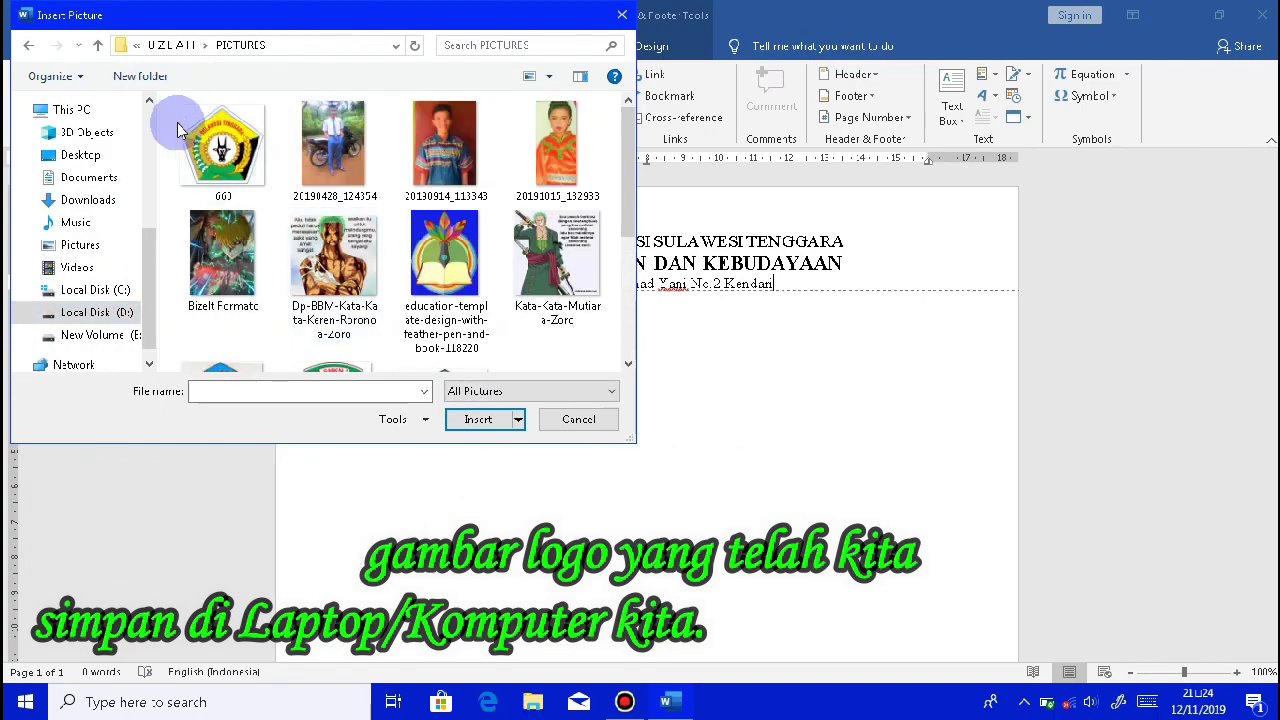
scroll(409, 268, down, 3)
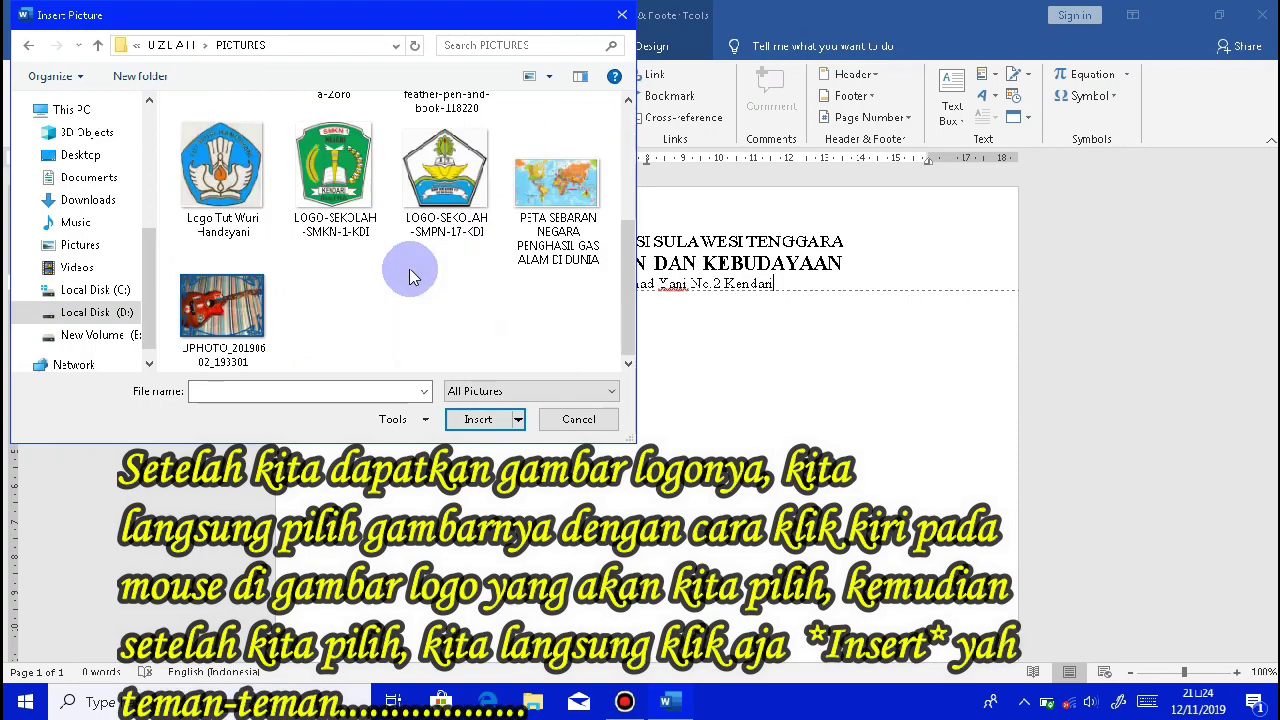
click(335, 185)
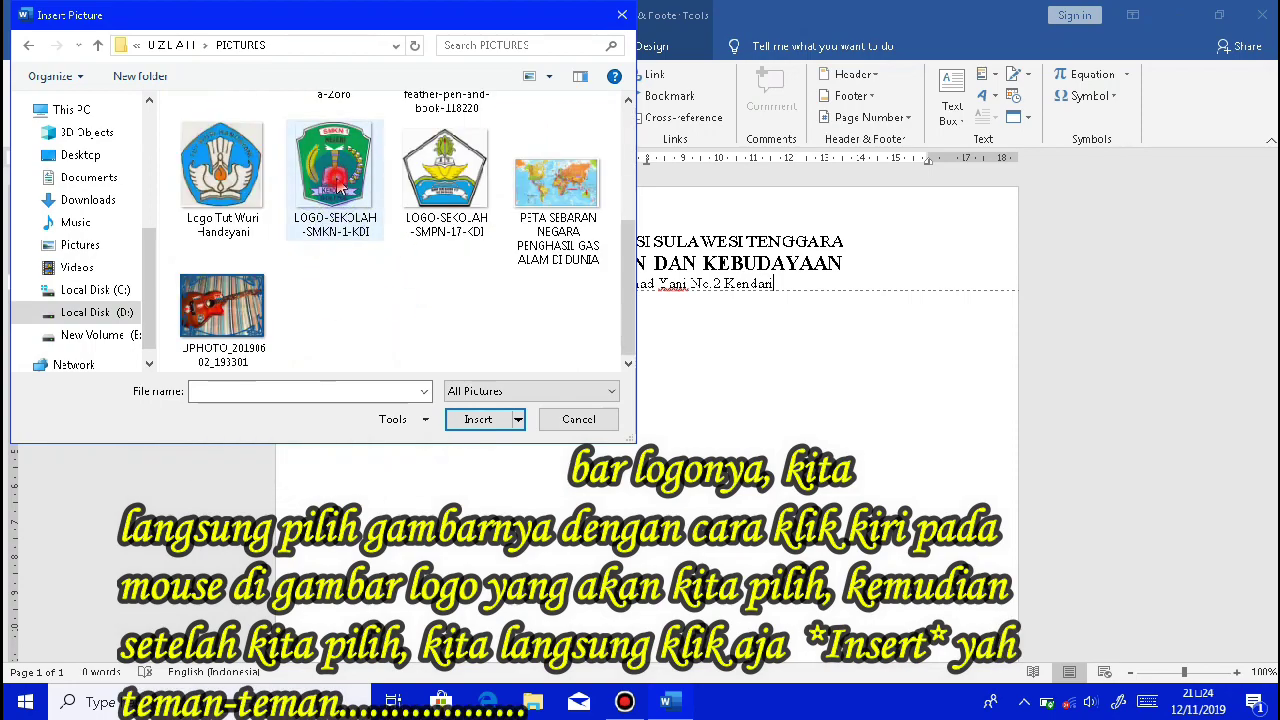
click(472, 420)
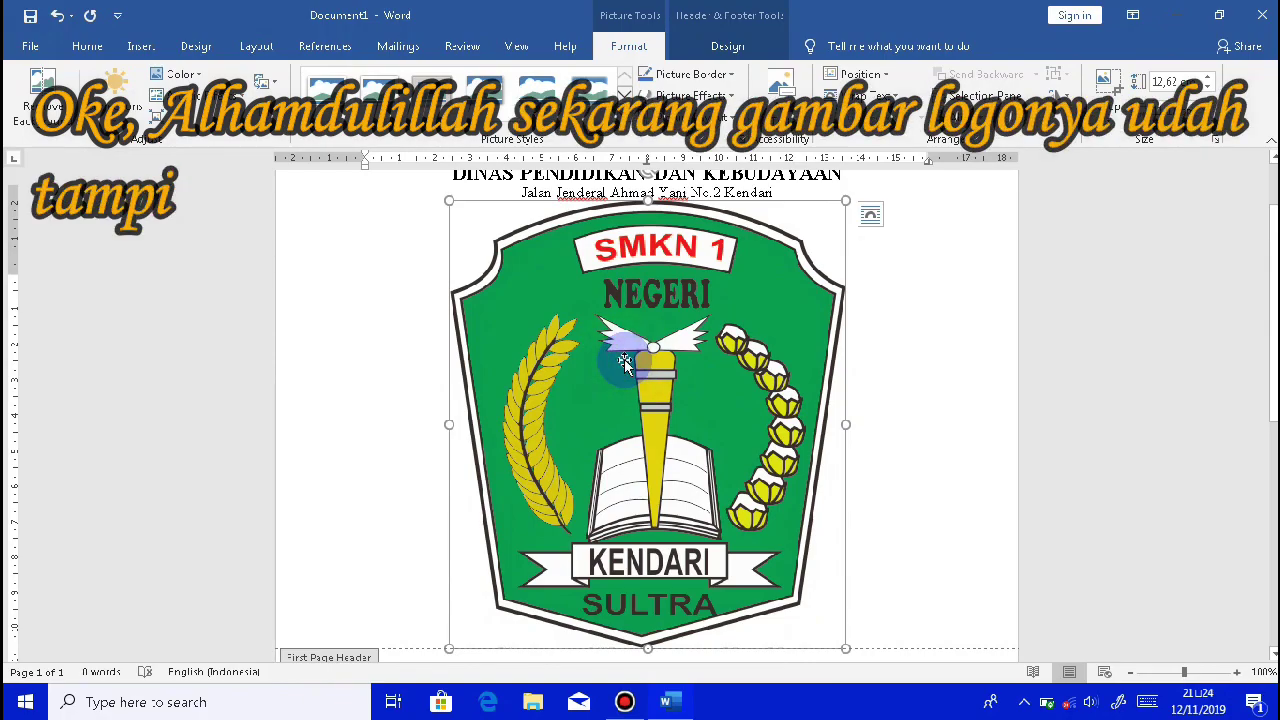
Float the school logo in front of text, shrink it to 2.16 × 1.67 cm, and place it left.
right_click(625, 364)
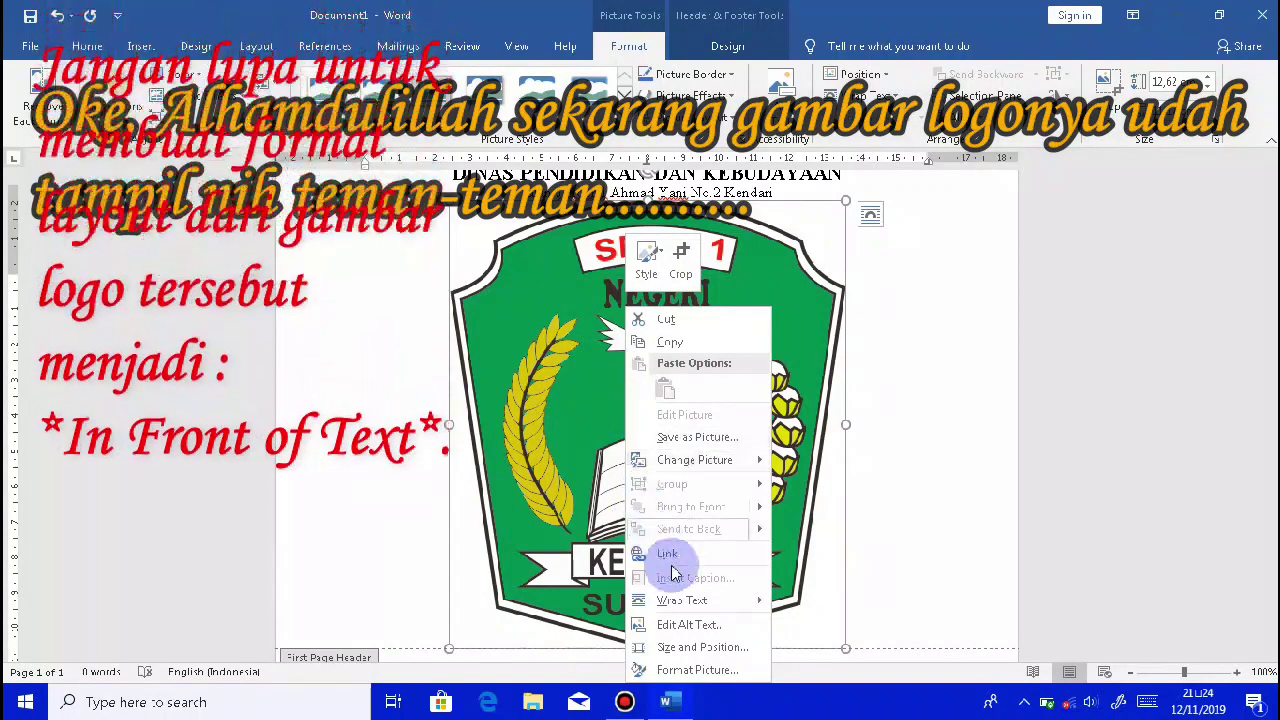
mouse_move(682, 600)
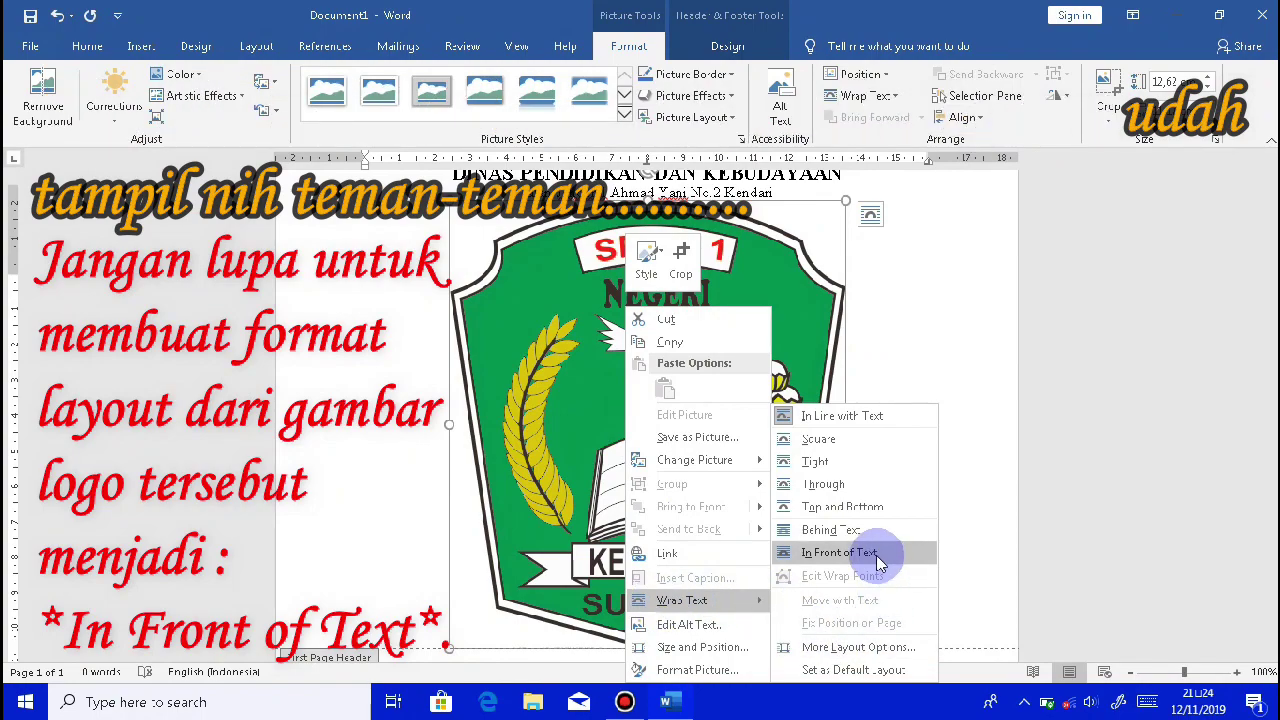
click(838, 556)
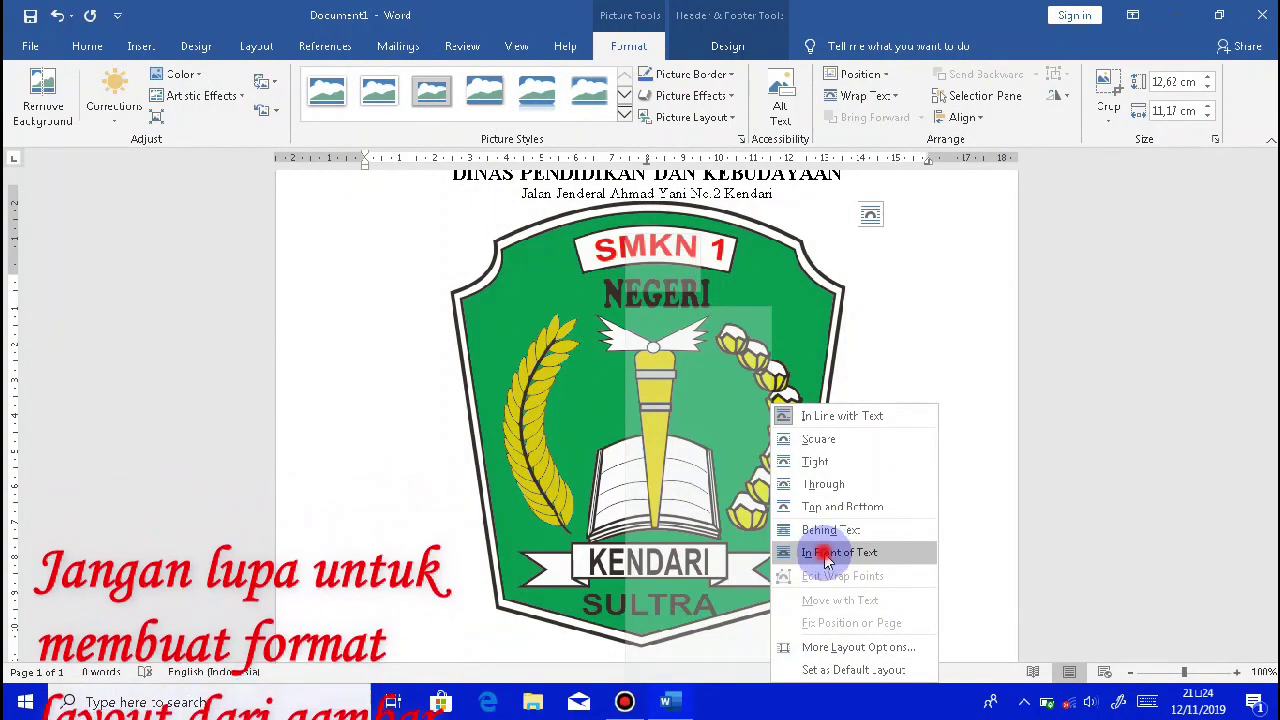
scroll(750, 480, down, 2)
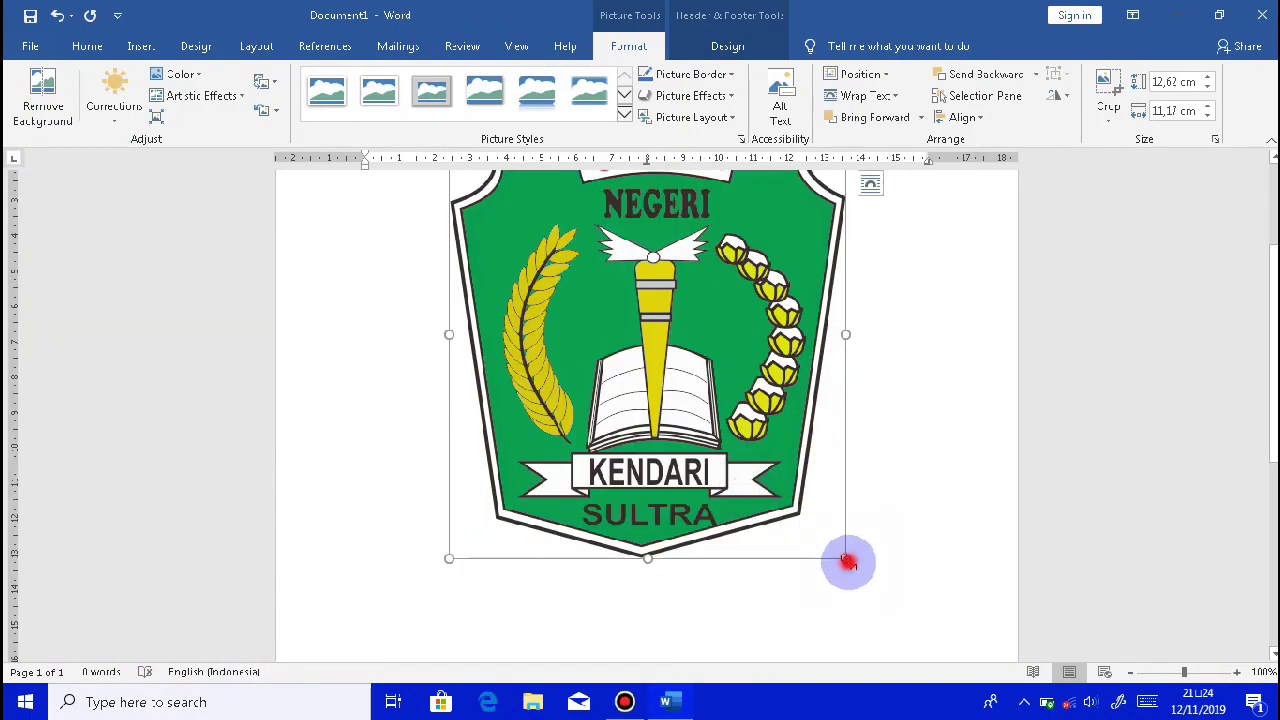
drag(848, 562, 619, 280)
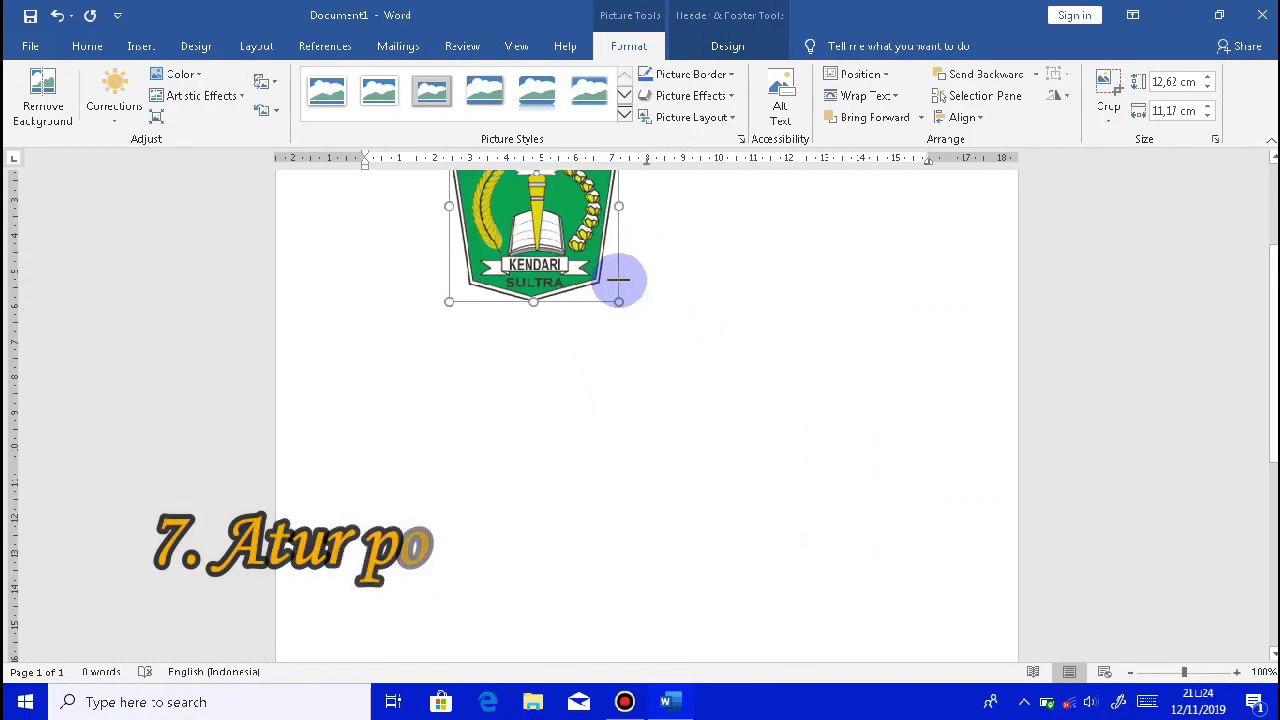
scroll(614, 360, up, 4)
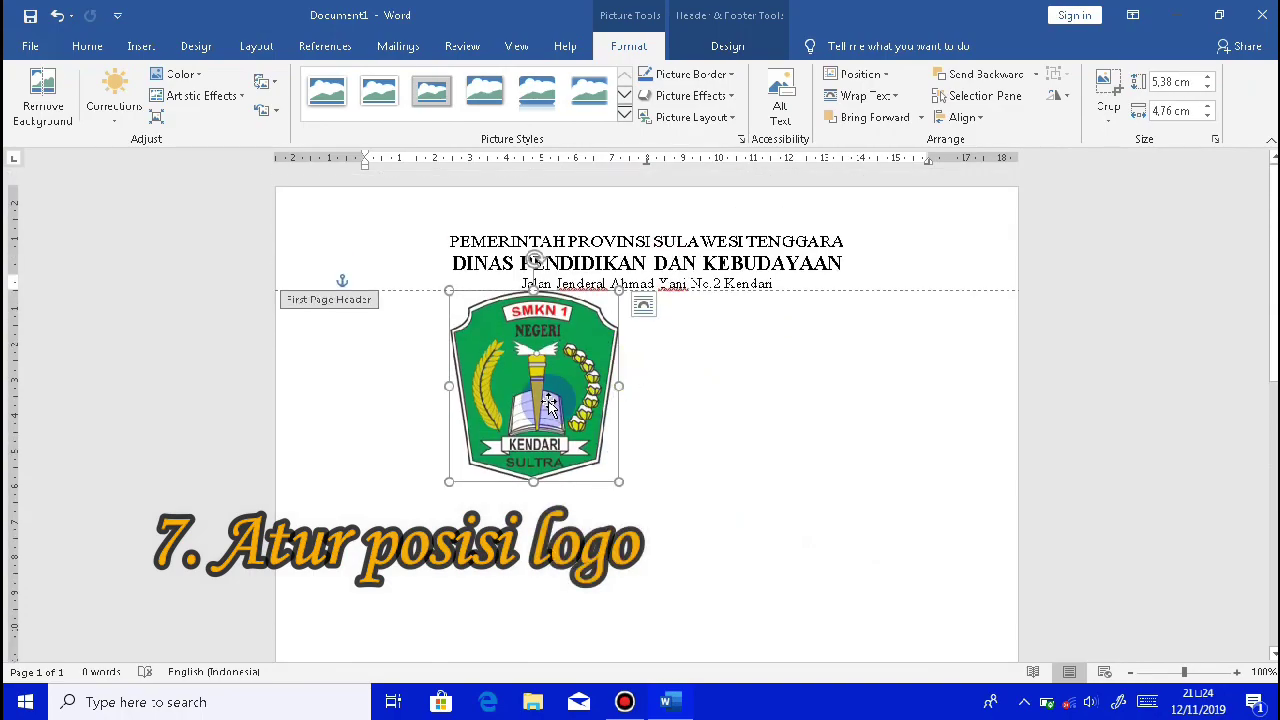
mouse_move(618, 481)
mouse_down()
mouse_move(532, 384)
mouse_move(458, 328)
mouse_up()
mouse_move(414, 219)
mouse_down()
mouse_move(388, 231)
mouse_move(437, 237)
mouse_move(425, 263)
mouse_move(406, 240)
mouse_up()
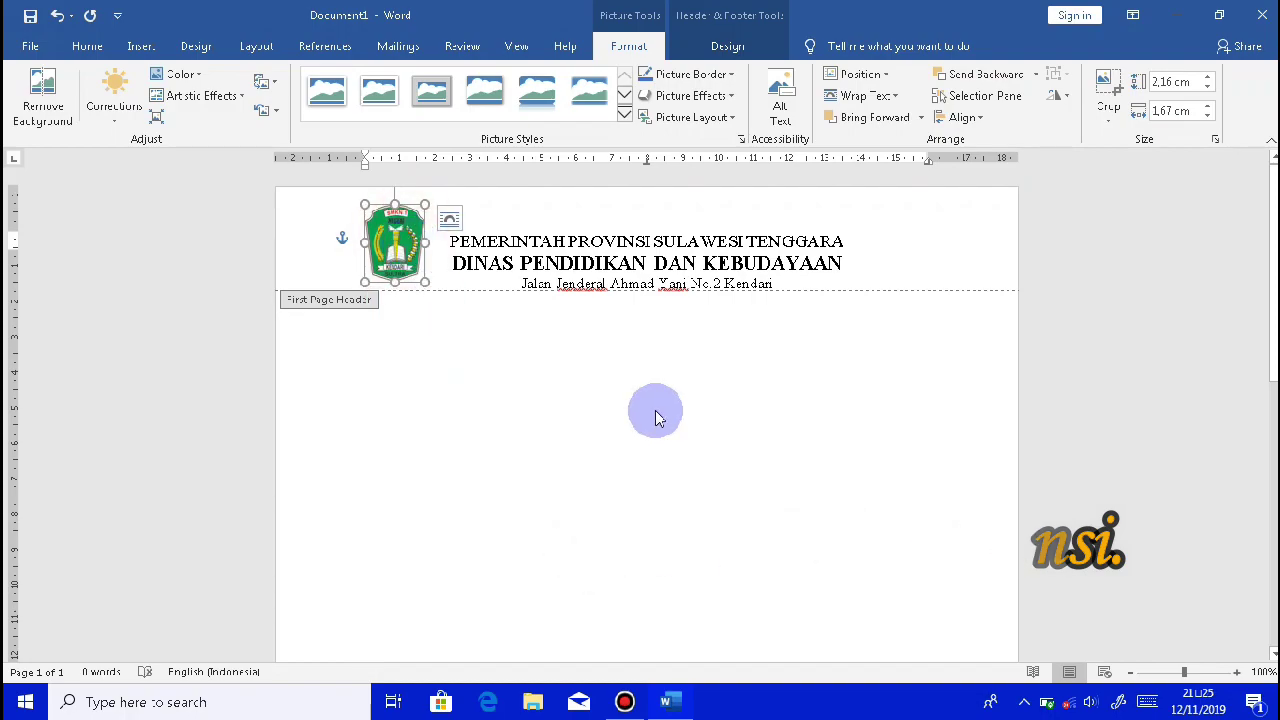
Insert the Sulawesi Tenggara emblem picture from the PICTURES folder into the header.
click(857, 284)
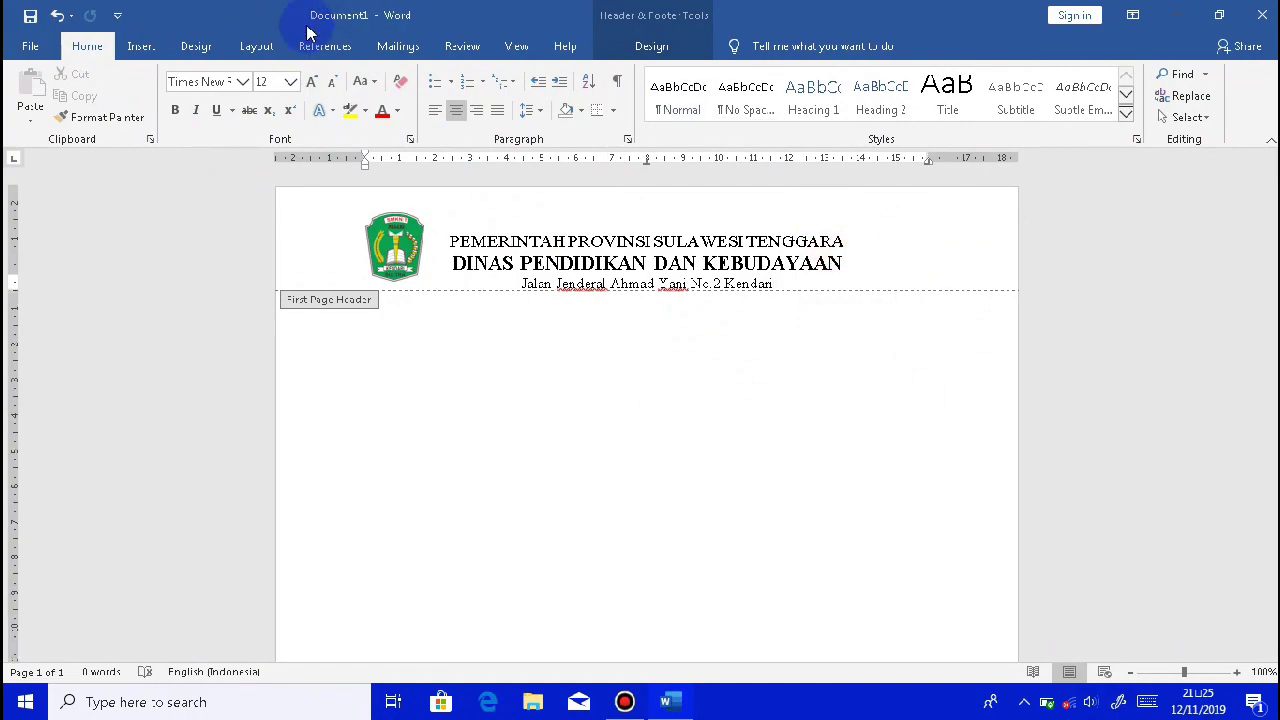
click(137, 50)
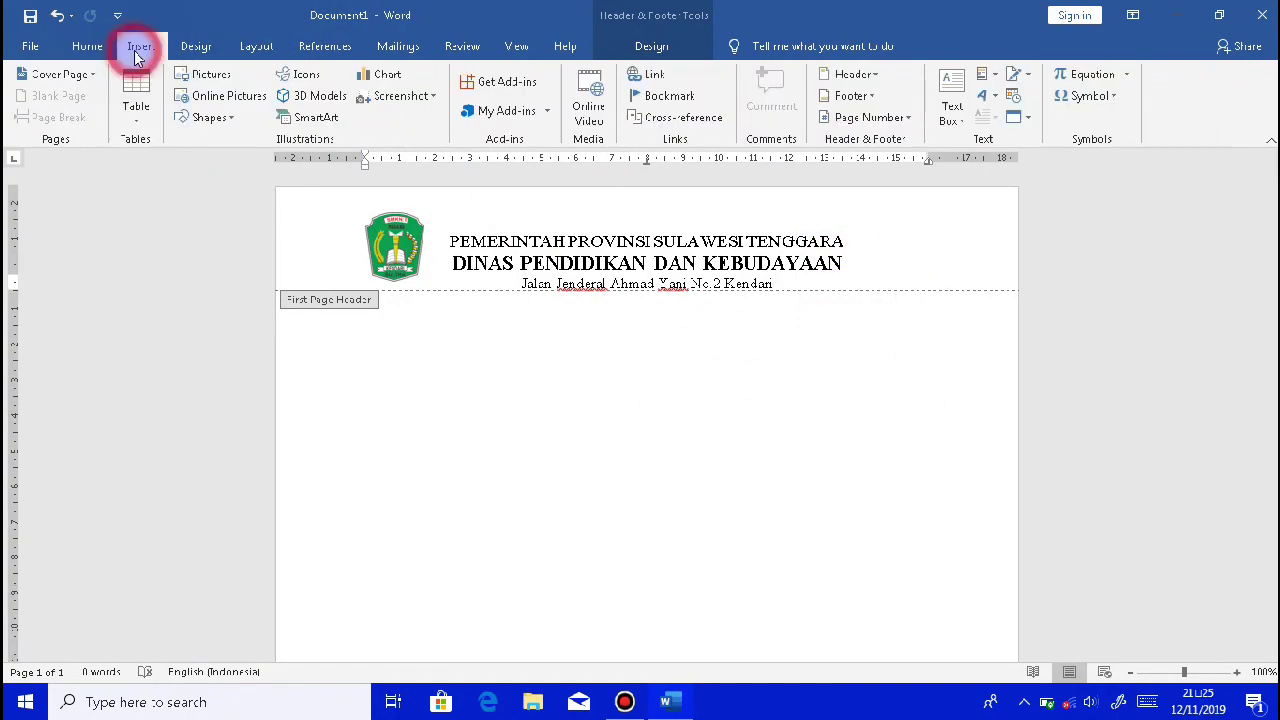
click(213, 75)
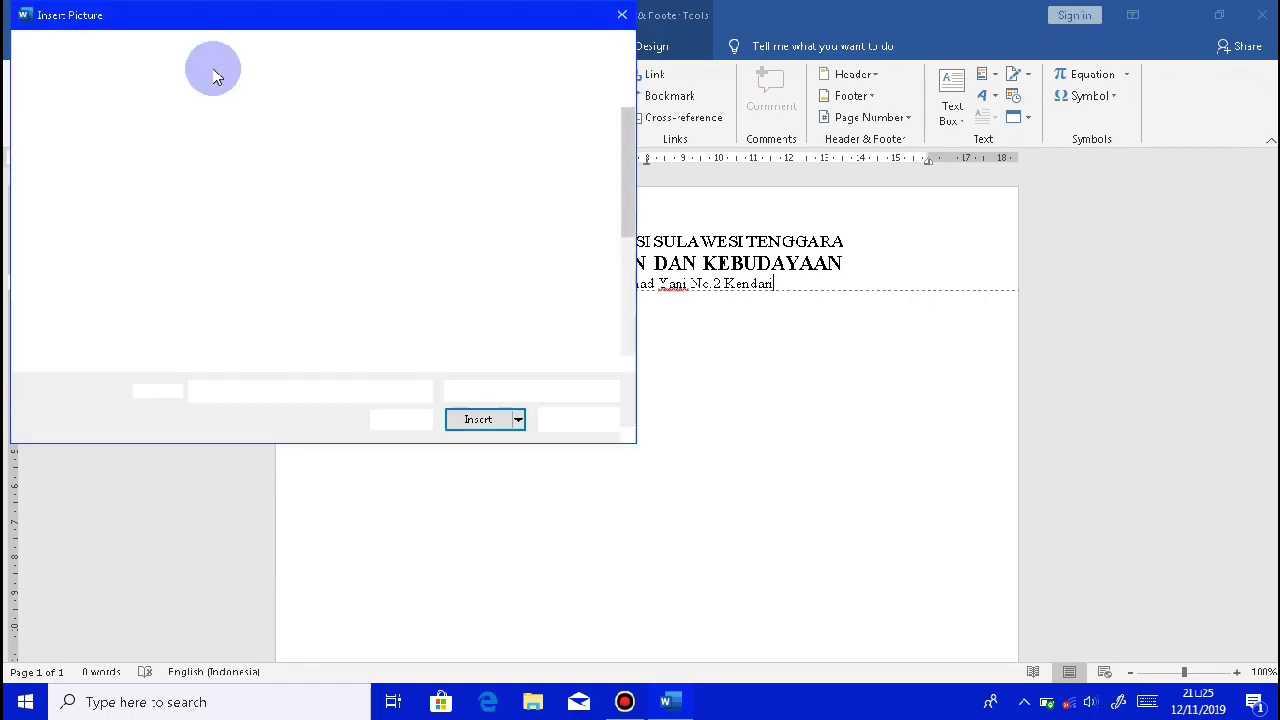
click(235, 160)
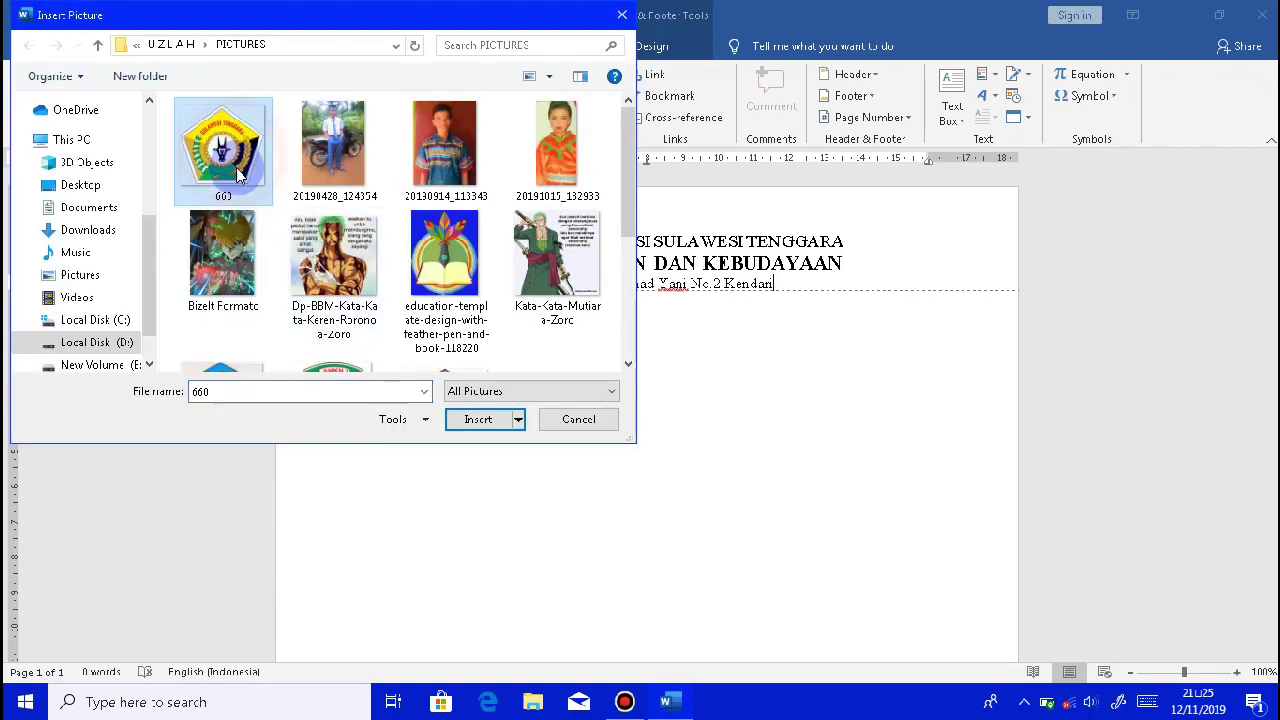
click(478, 425)
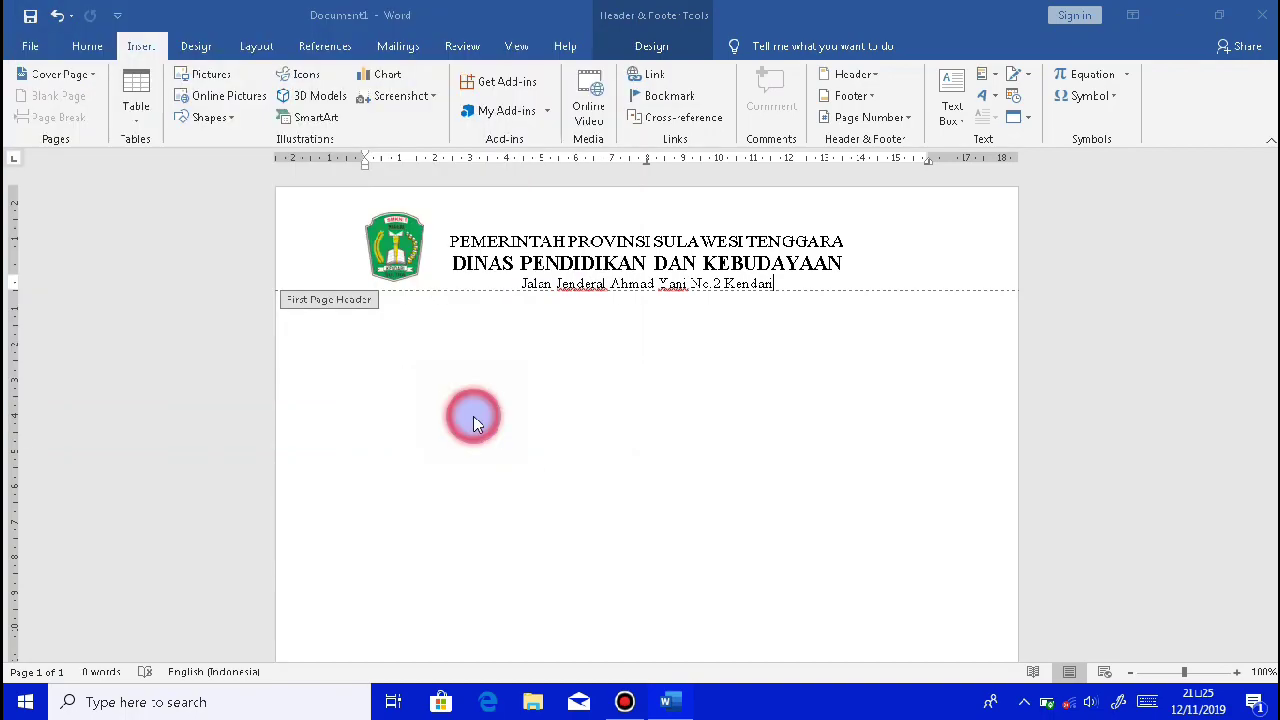
Set the emblem to In Front of Text and shrink it to 2.73 × 2.84 cm.
right_click(664, 492)
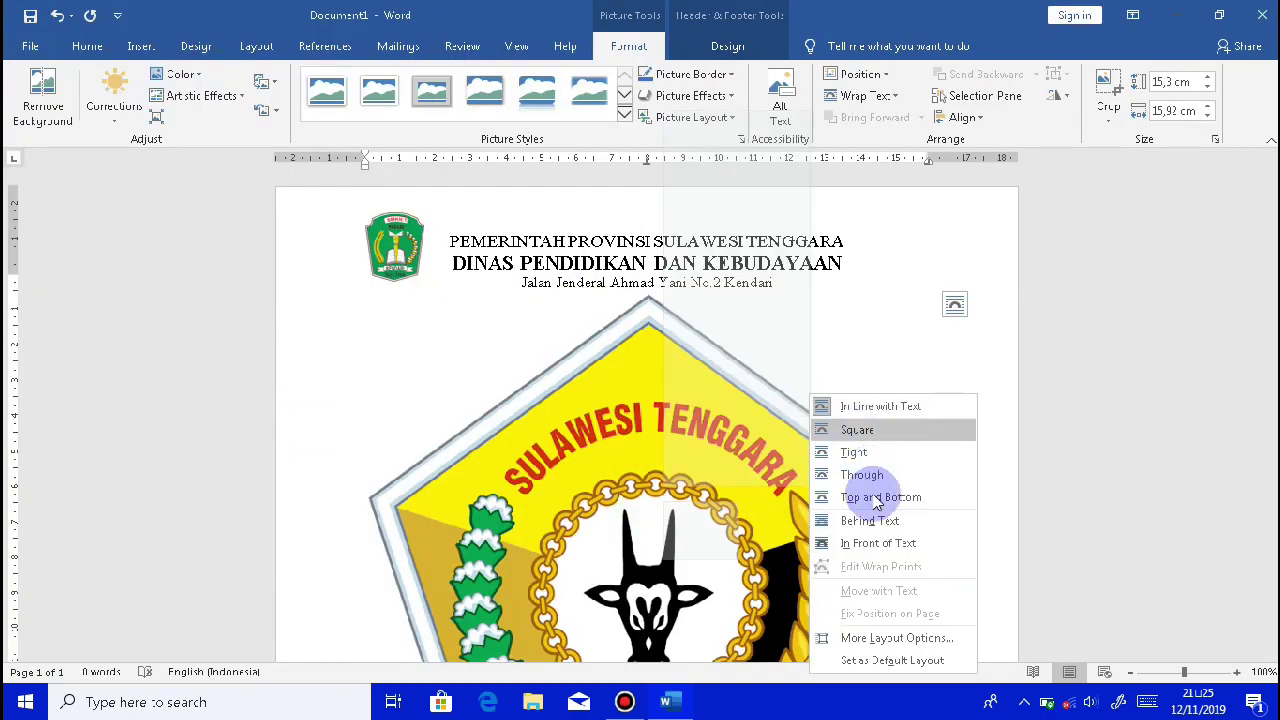
click(870, 546)
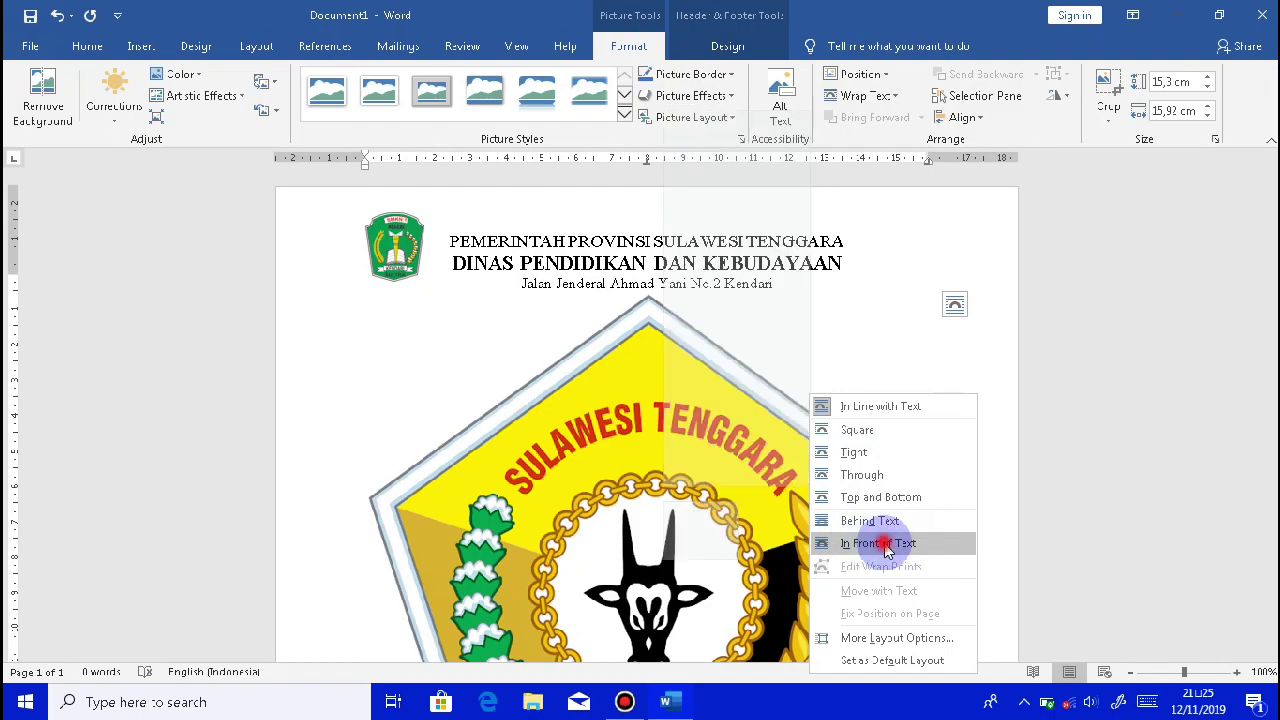
scroll(737, 451, down, 1)
scroll(752, 465, down, 2)
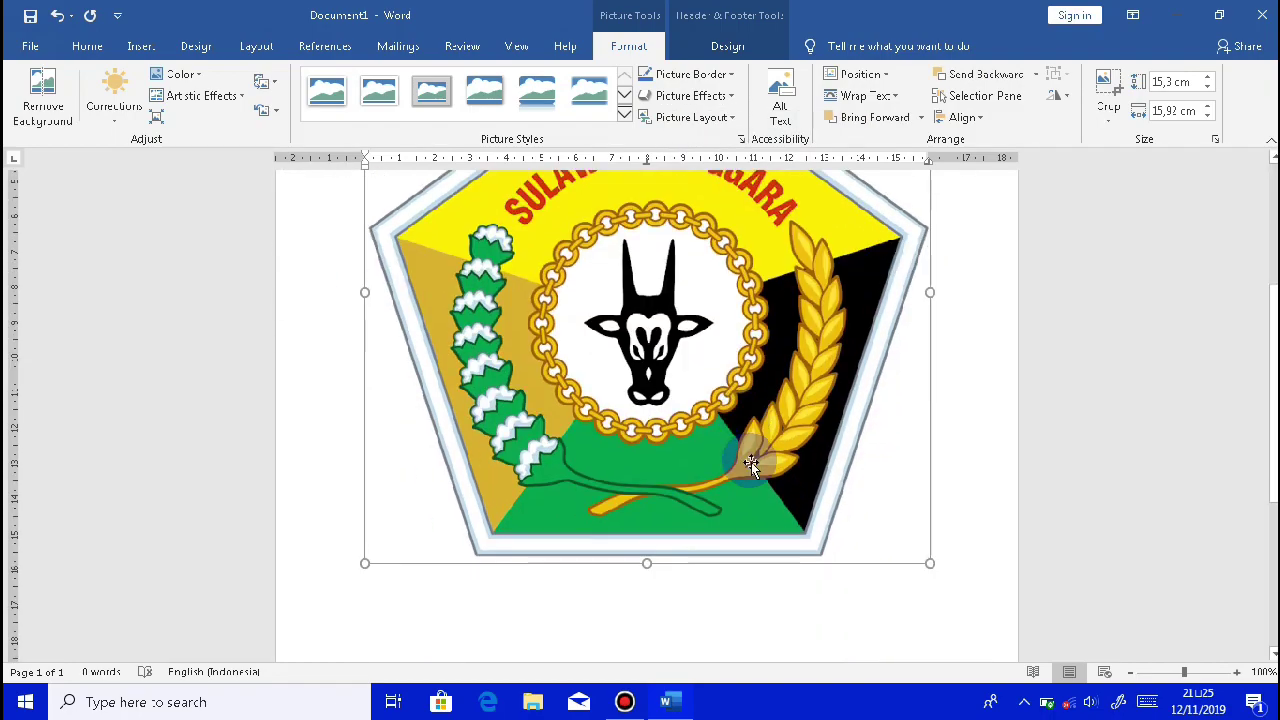
mouse_move(931, 564)
mouse_down()
mouse_move(618, 341)
mouse_move(623, 380)
mouse_up()
drag(605, 449, 500, 374)
scroll(580, 425, up, 2)
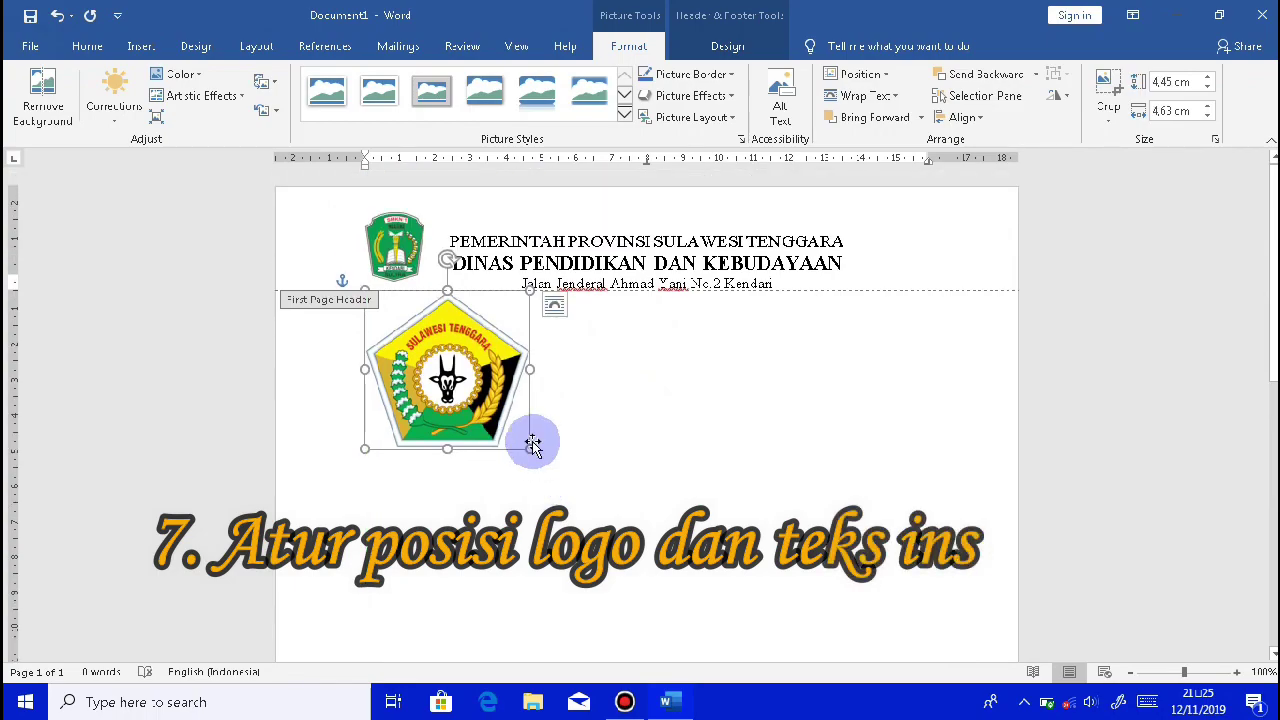
drag(533, 445, 438, 390)
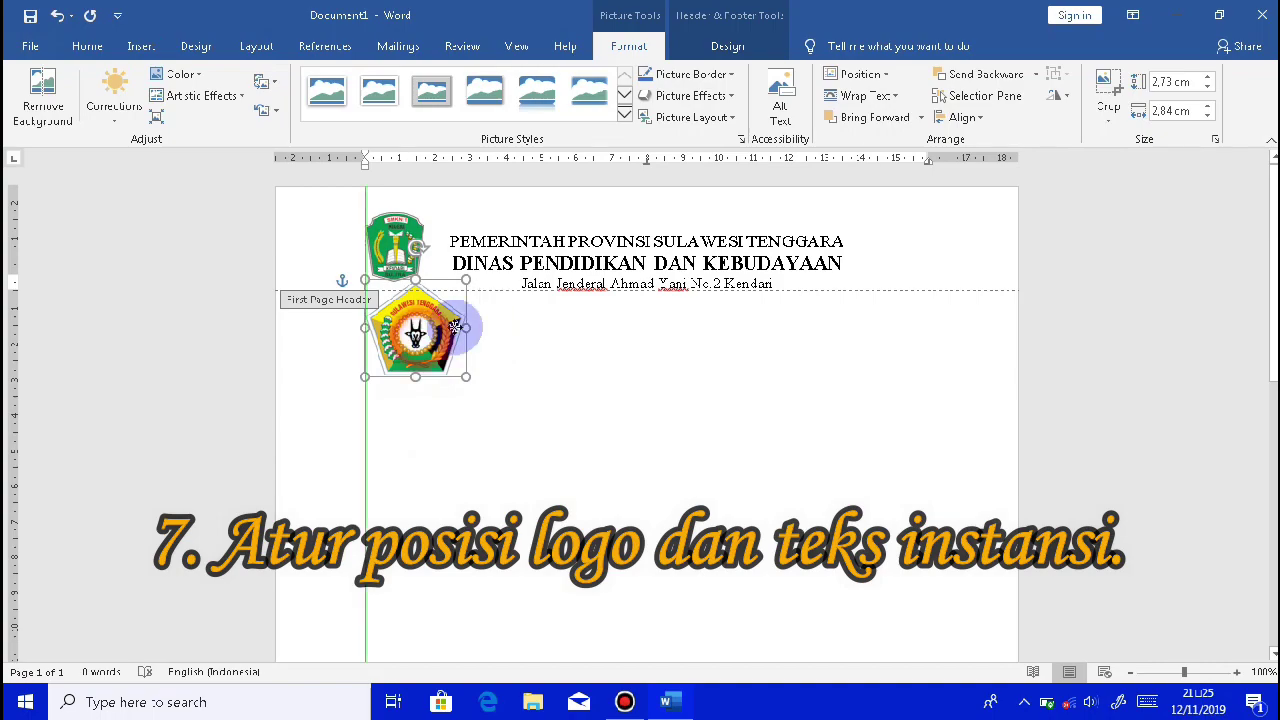
Move the emblem to the letterhead's right end and resize it to 1.93 × 2.13 cm.
drag(455, 327, 895, 237)
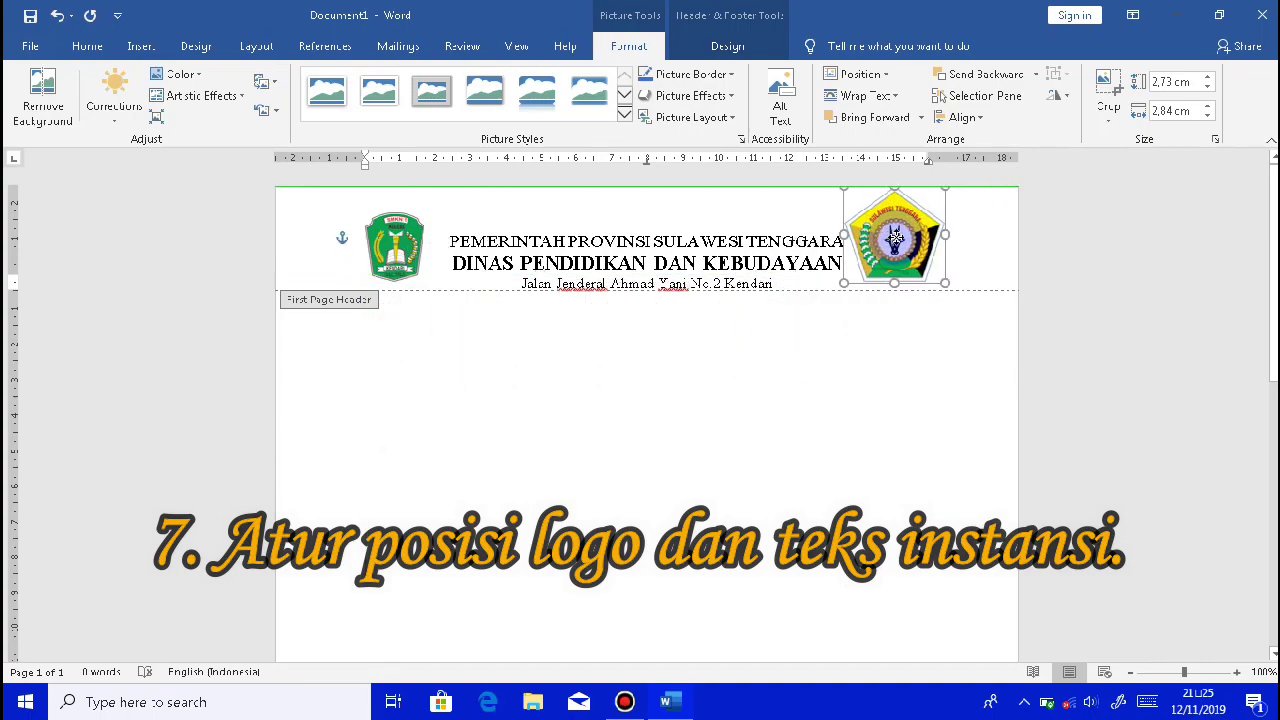
drag(895, 237, 916, 241)
drag(962, 283, 914, 238)
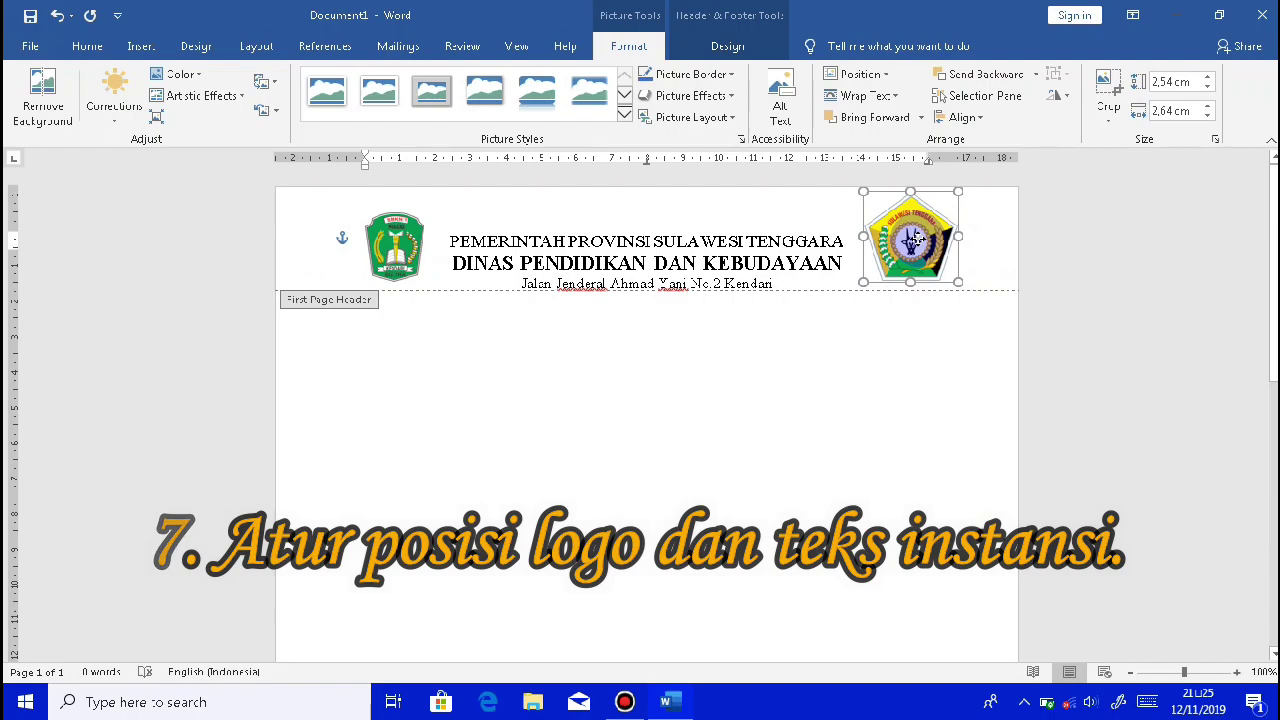
mouse_move(958, 281)
mouse_down()
mouse_move(918, 236)
mouse_move(890, 237)
mouse_up()
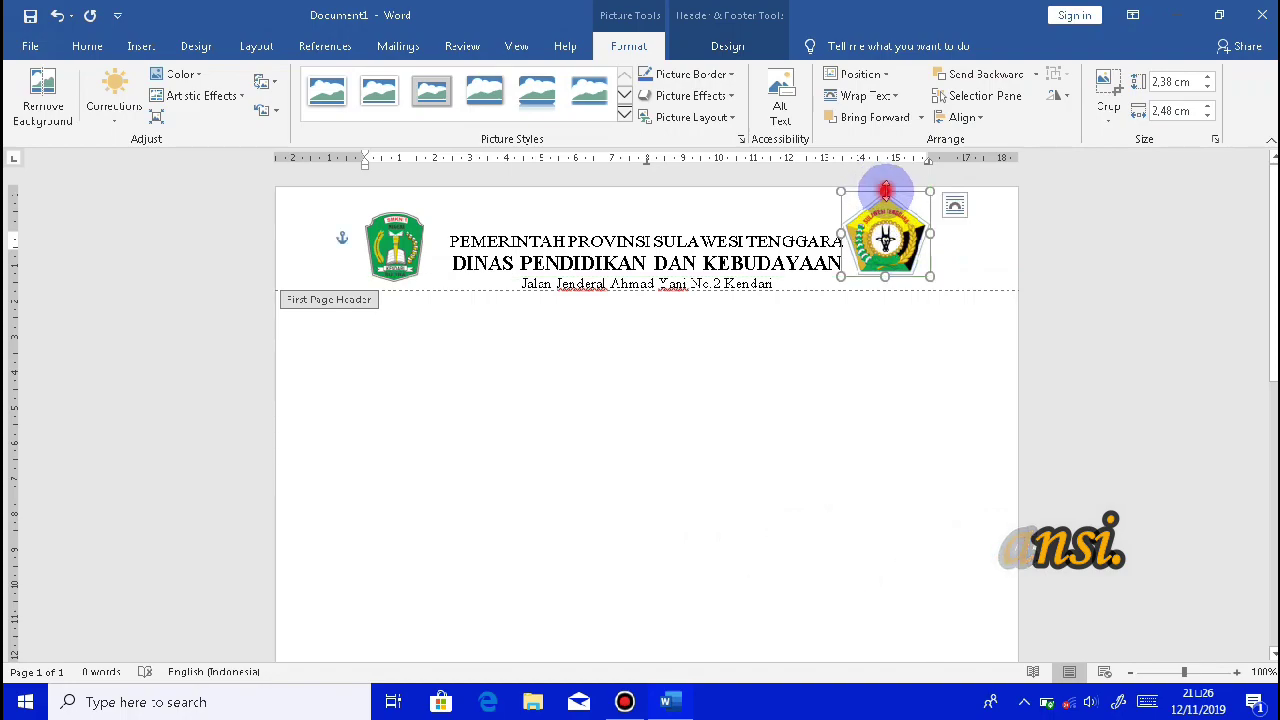
drag(885, 190, 888, 186)
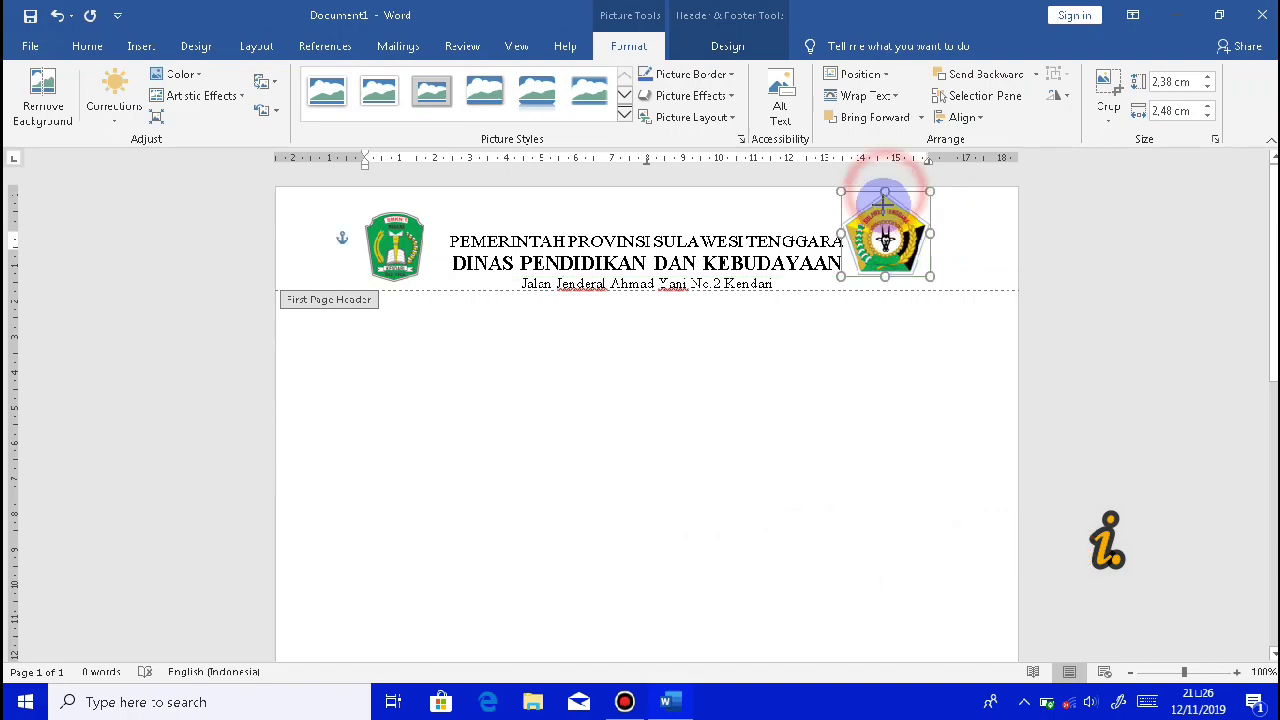
Add a new line below the address with a 3 pt thick-thin top border.
click(787, 281)
key(Return)
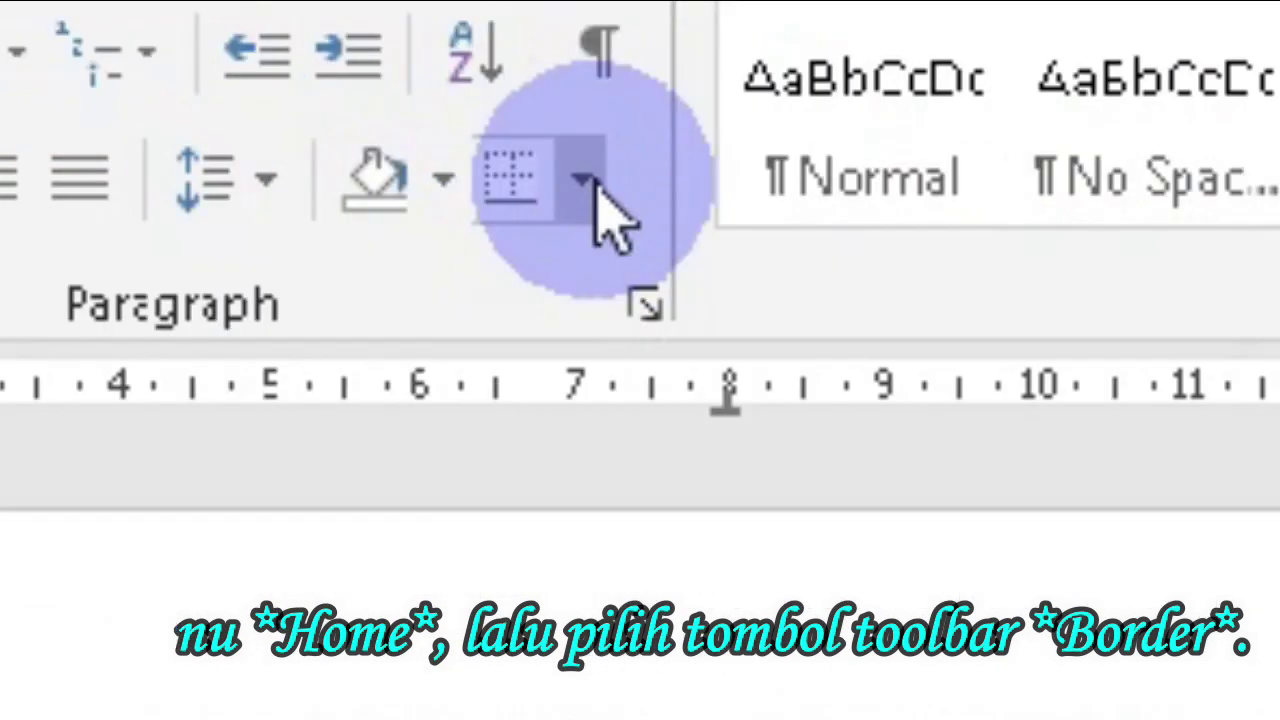
click(597, 190)
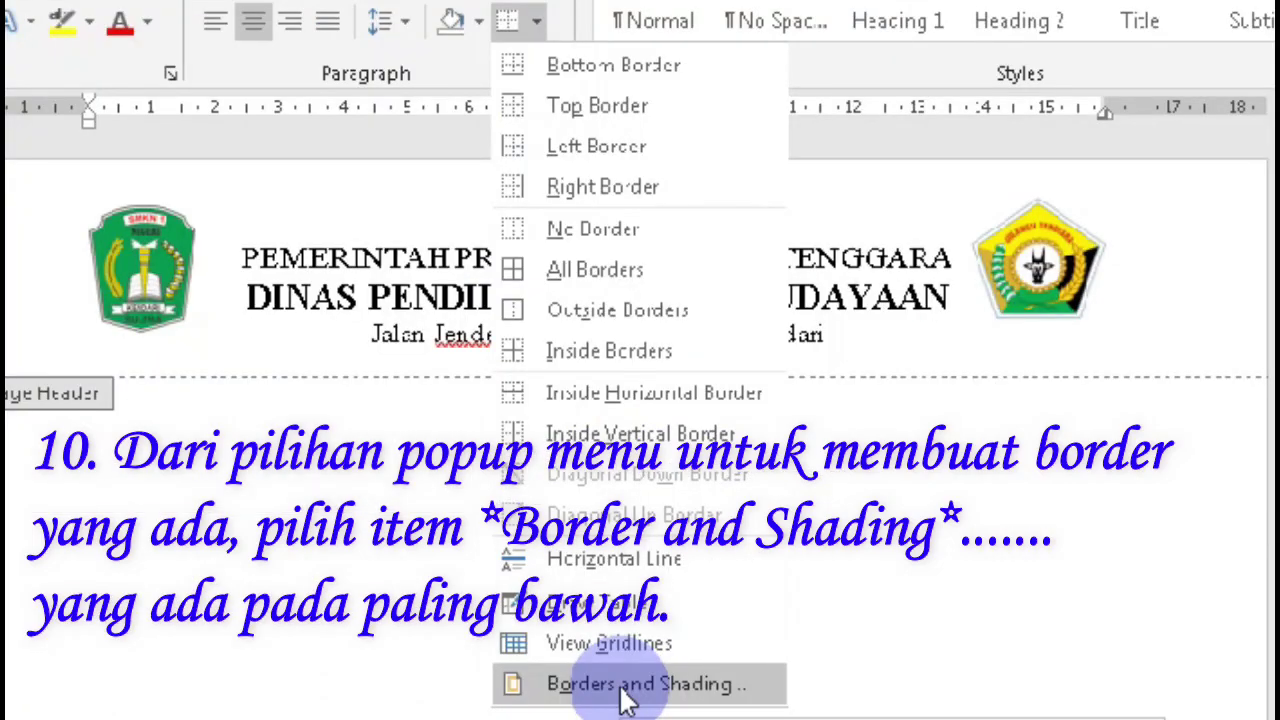
click(620, 688)
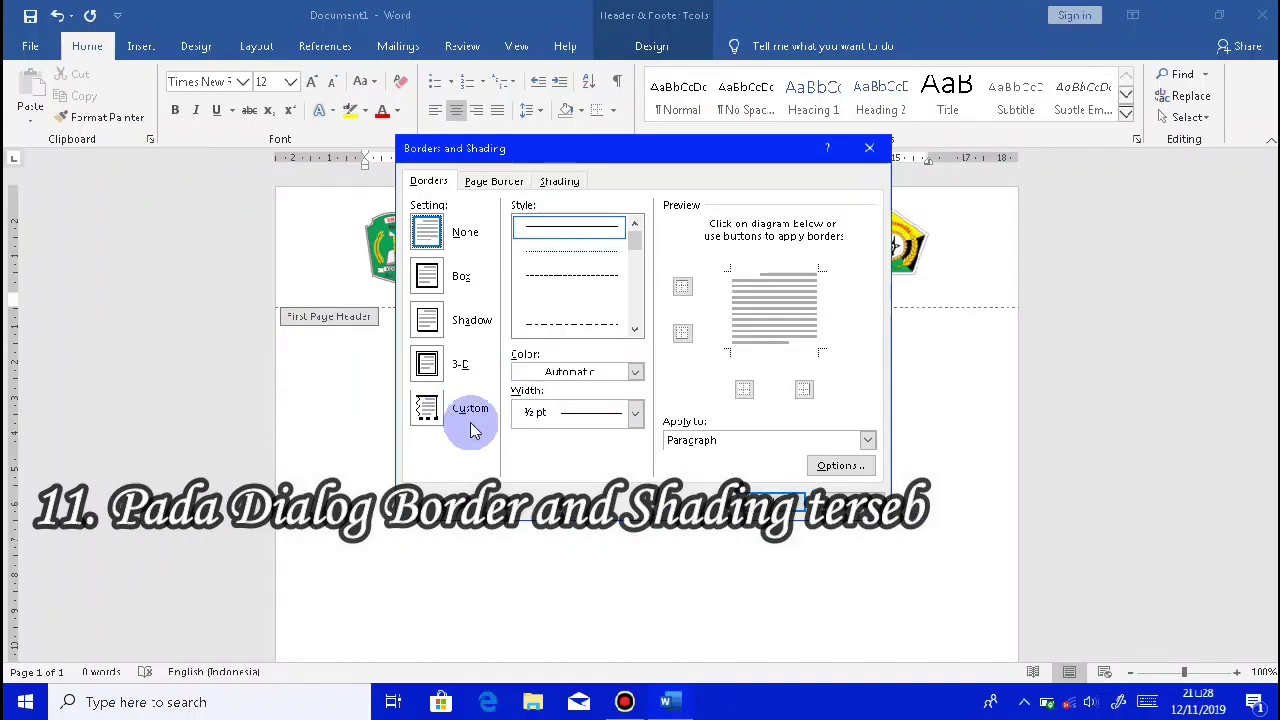
click(430, 408)
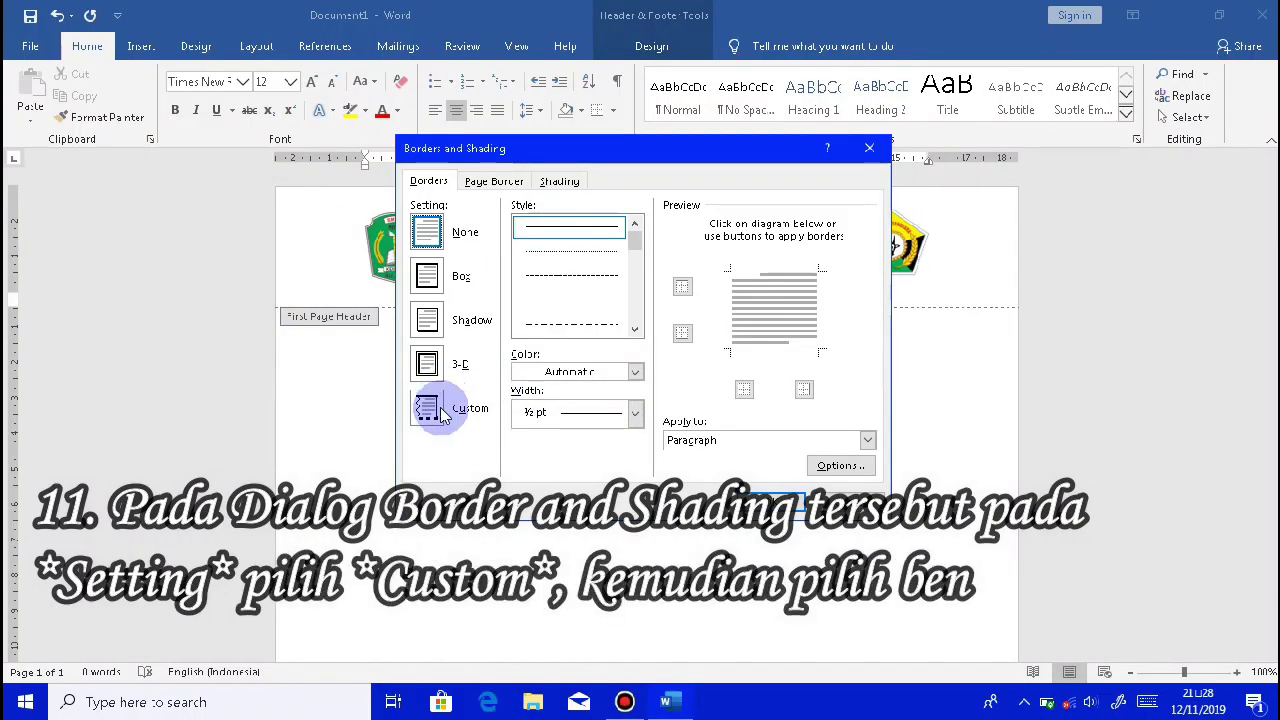
click(636, 330)
click(636, 330)
click(636, 330)
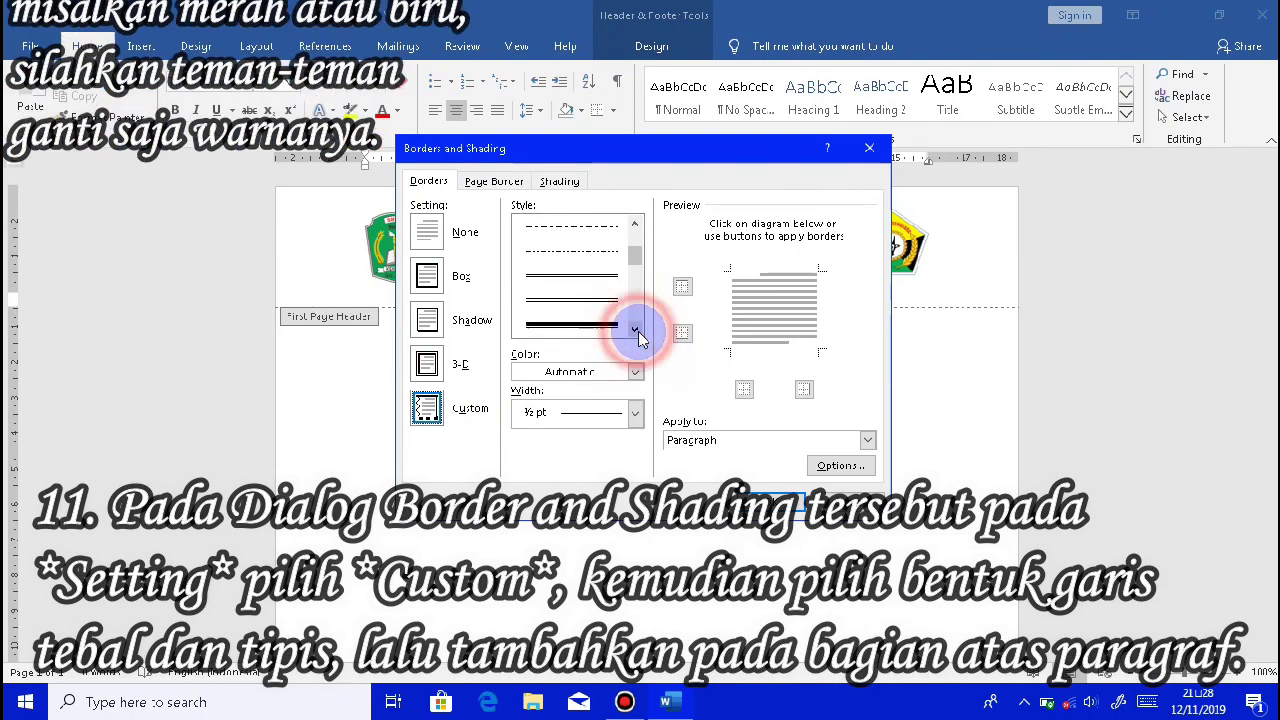
click(600, 325)
click(681, 287)
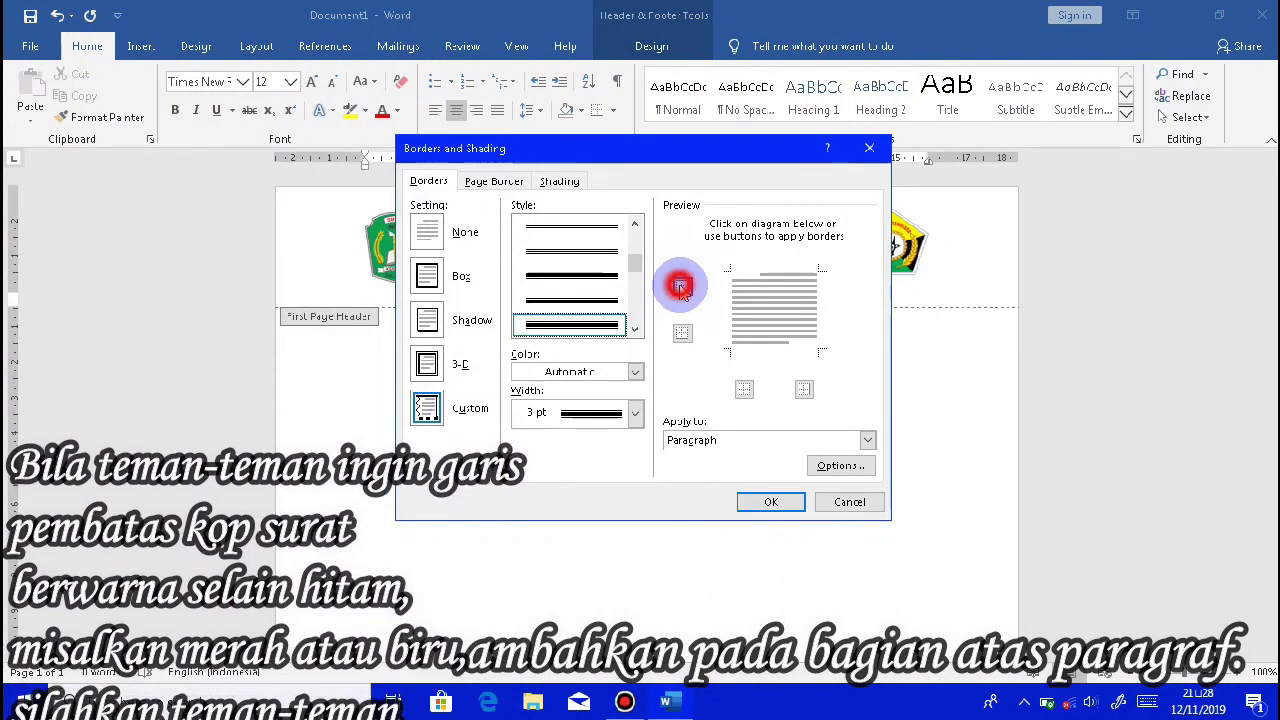
click(781, 503)
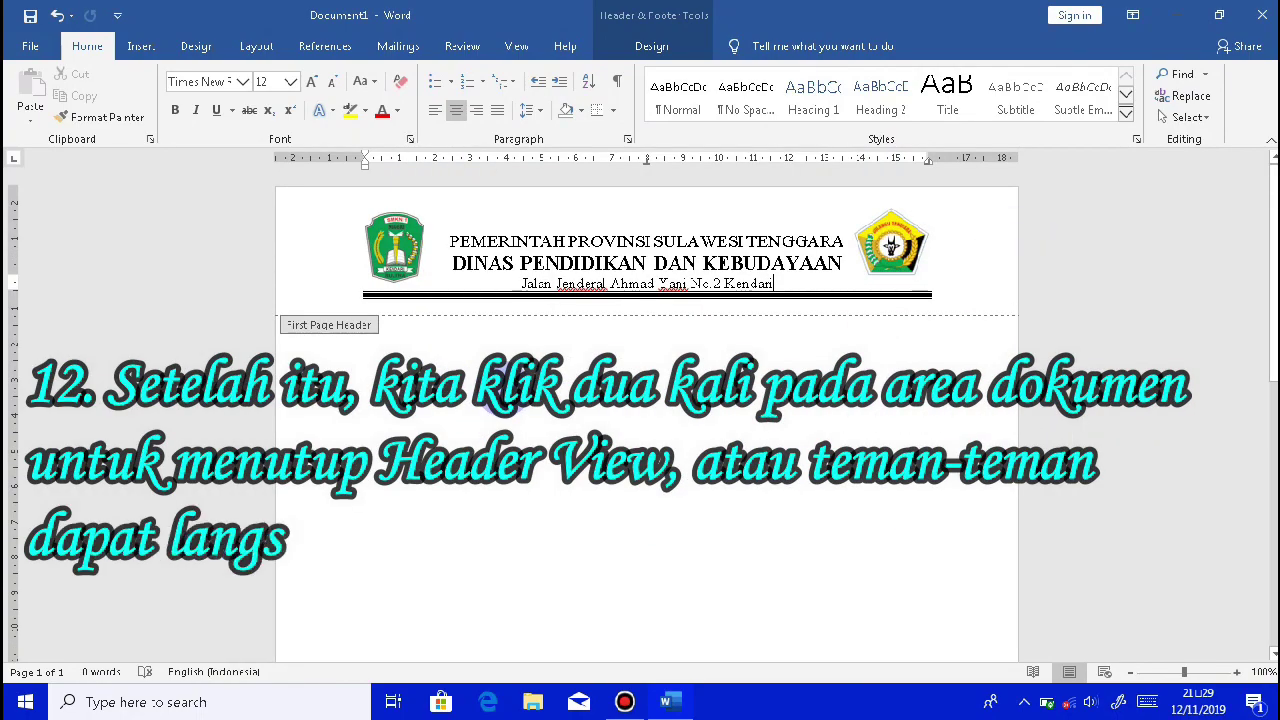
Close the header and type the date 7 November 2019, right-aligned in Cambria.
click(686, 55)
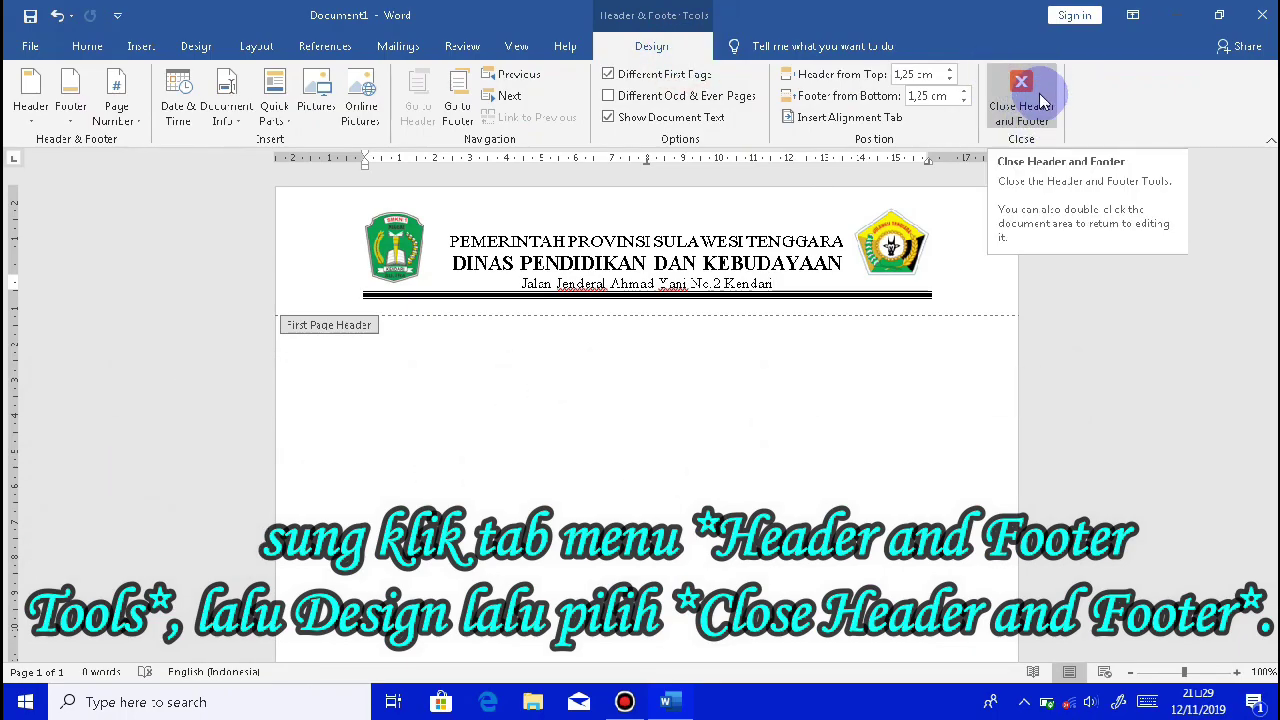
click(1040, 100)
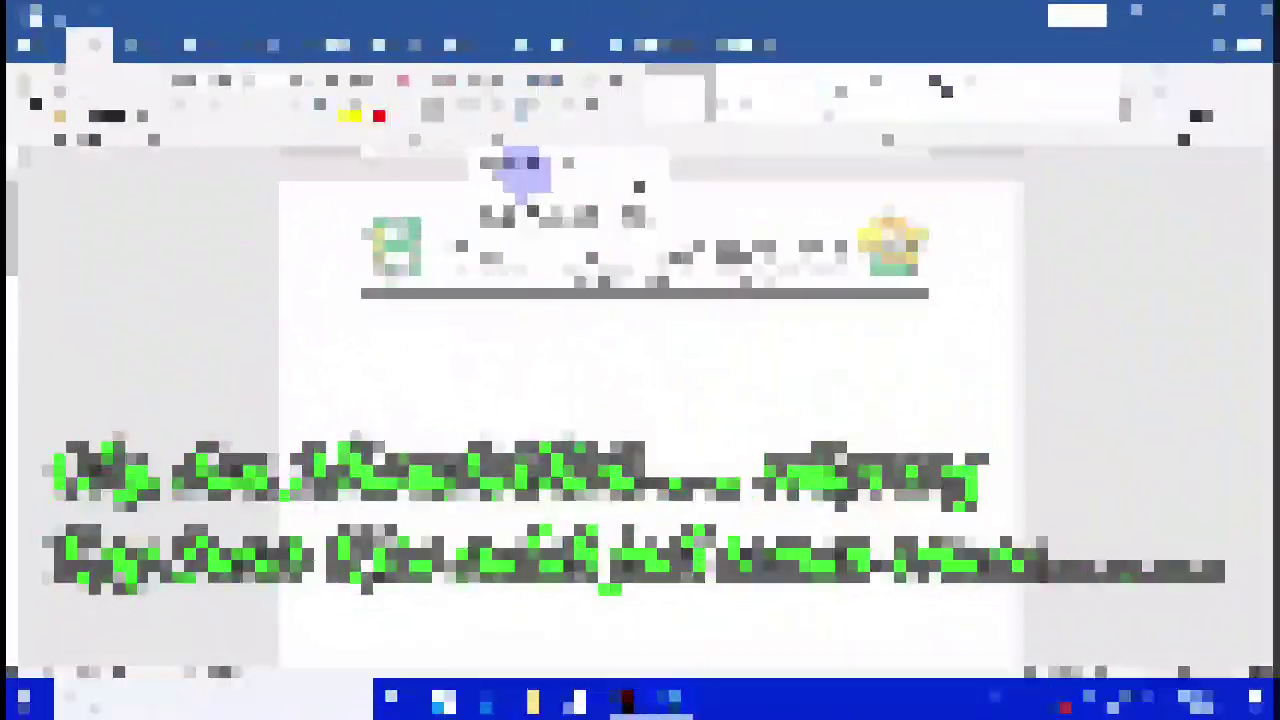
key(ctrl+r)
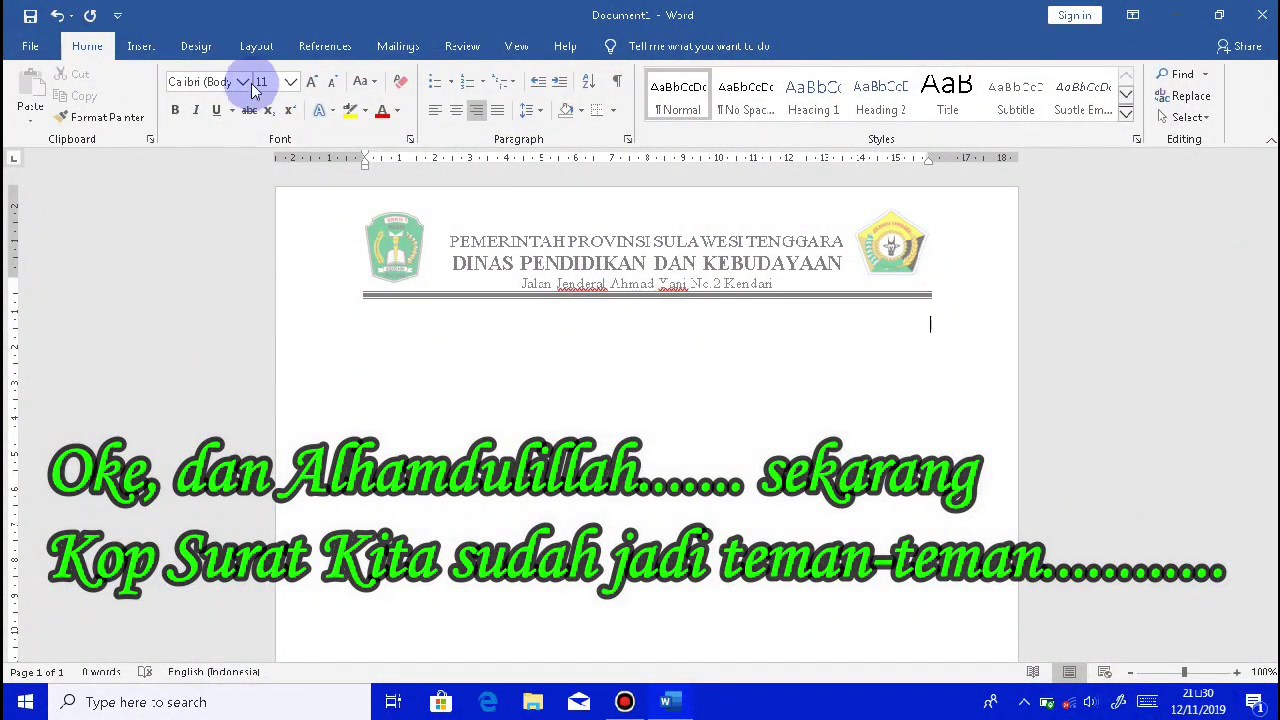
click(244, 82)
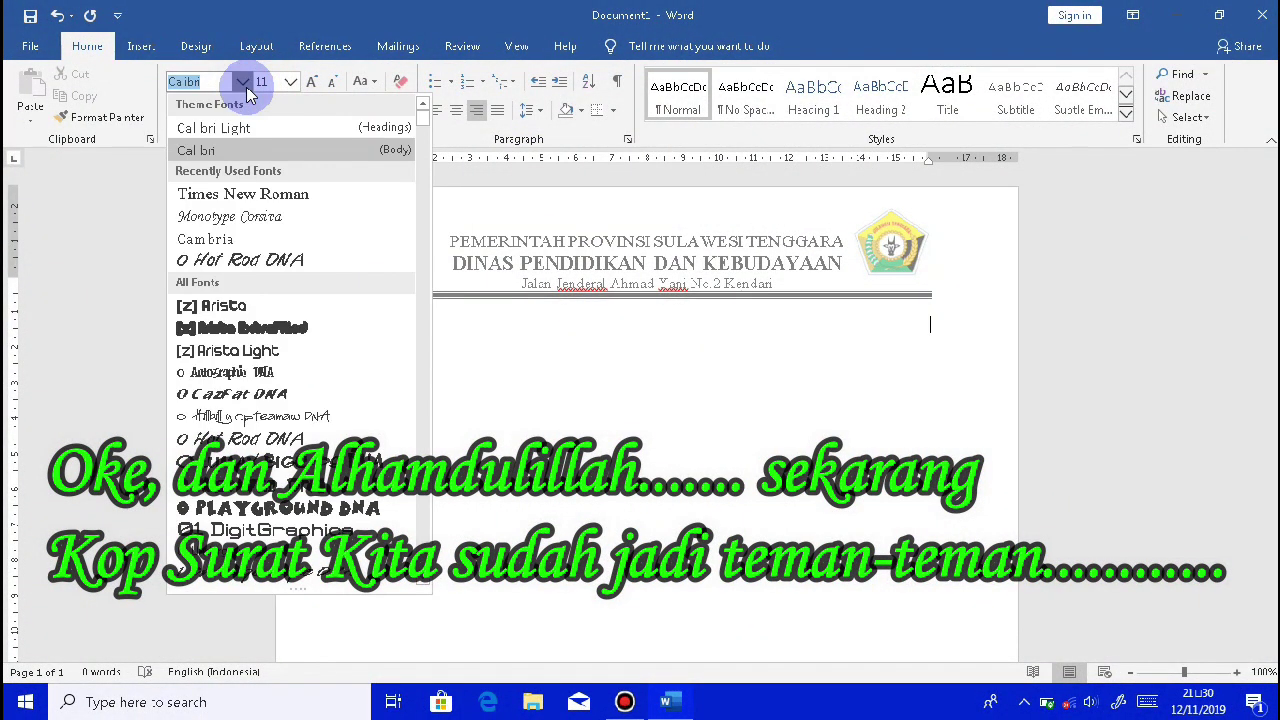
click(224, 240)
text(7)
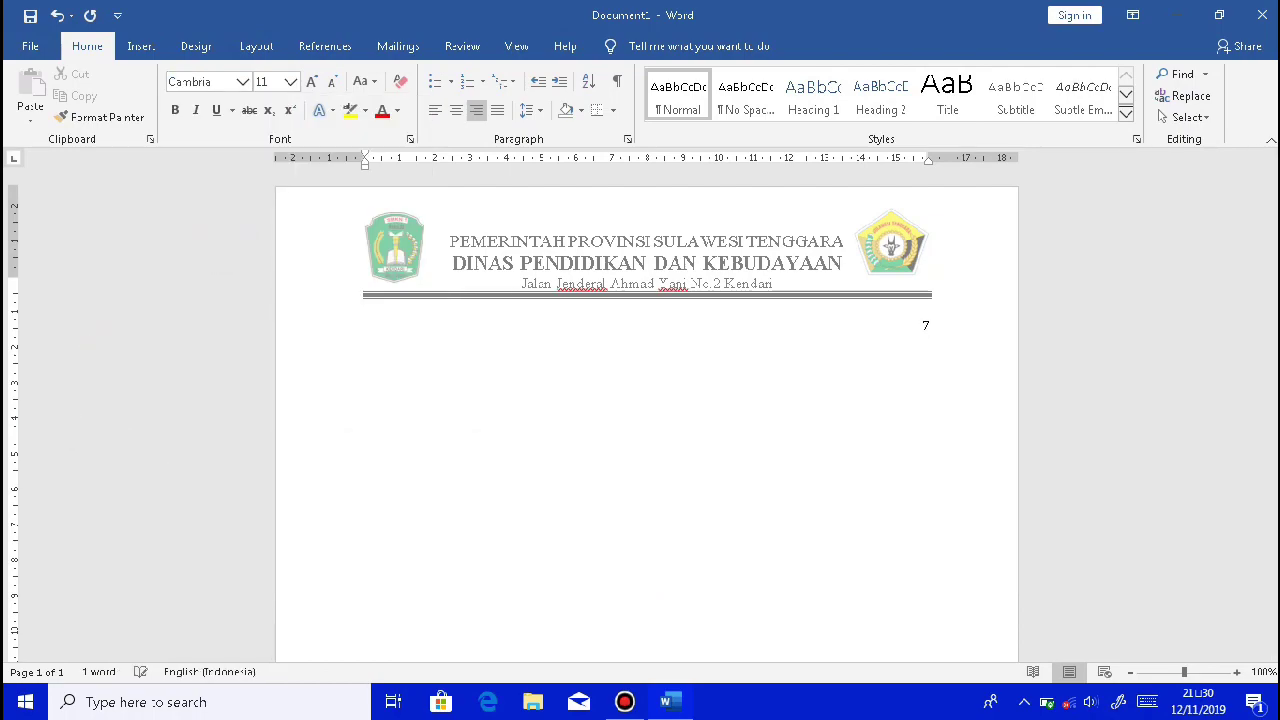
text( No)
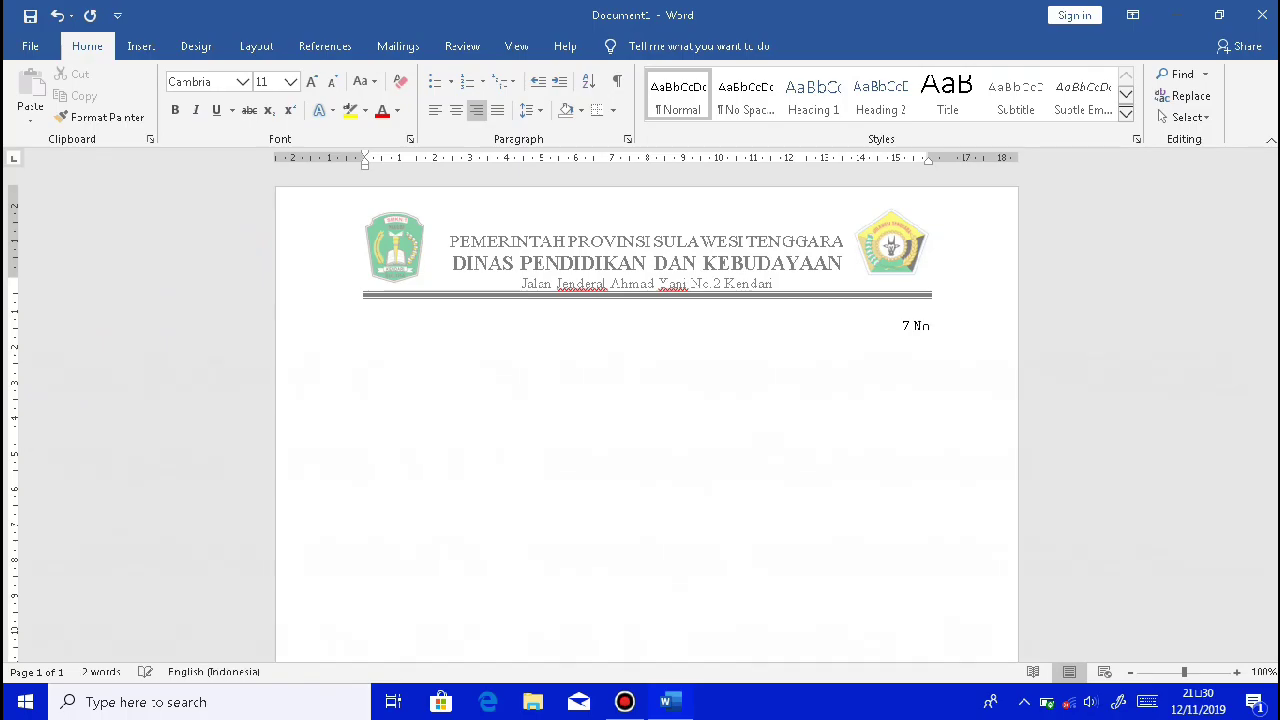
text(vembe)
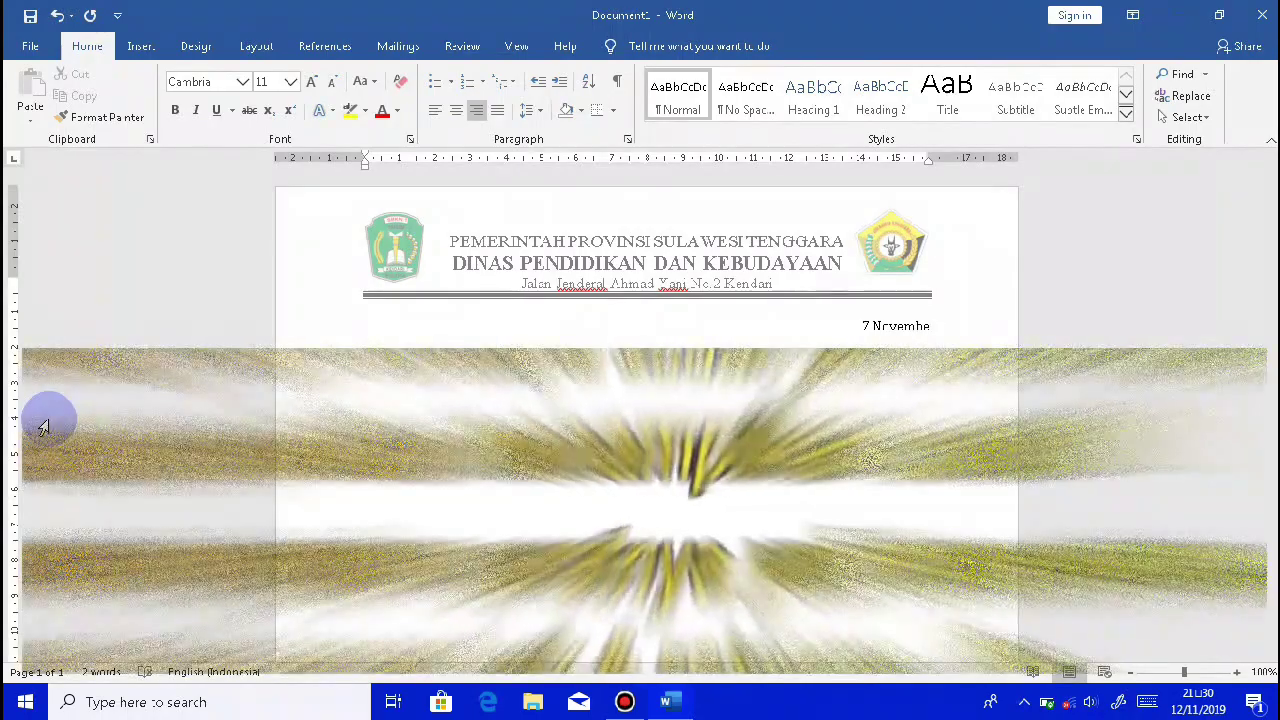
text(r 201)
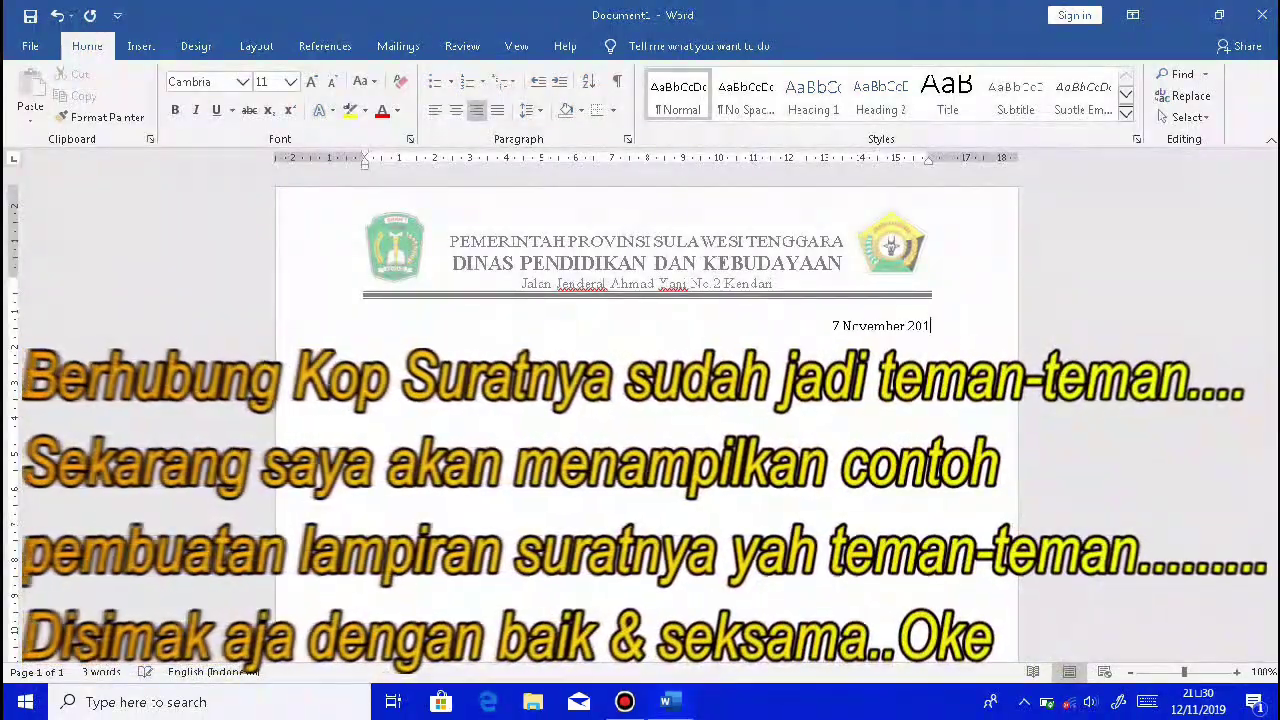
text(9)
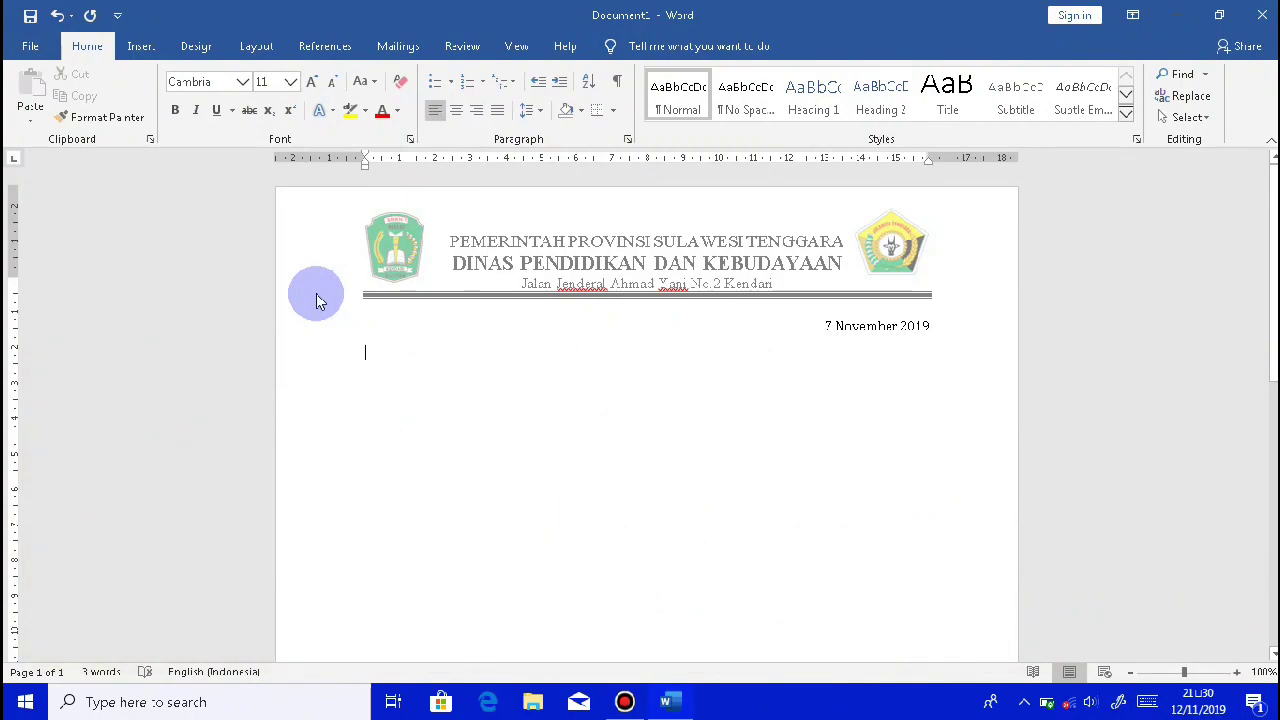
Add the Nomor, Lampiran and Perihal label lines with tab-aligned colons.
text(No)
key(Tab)
key(Tab)
text(:)
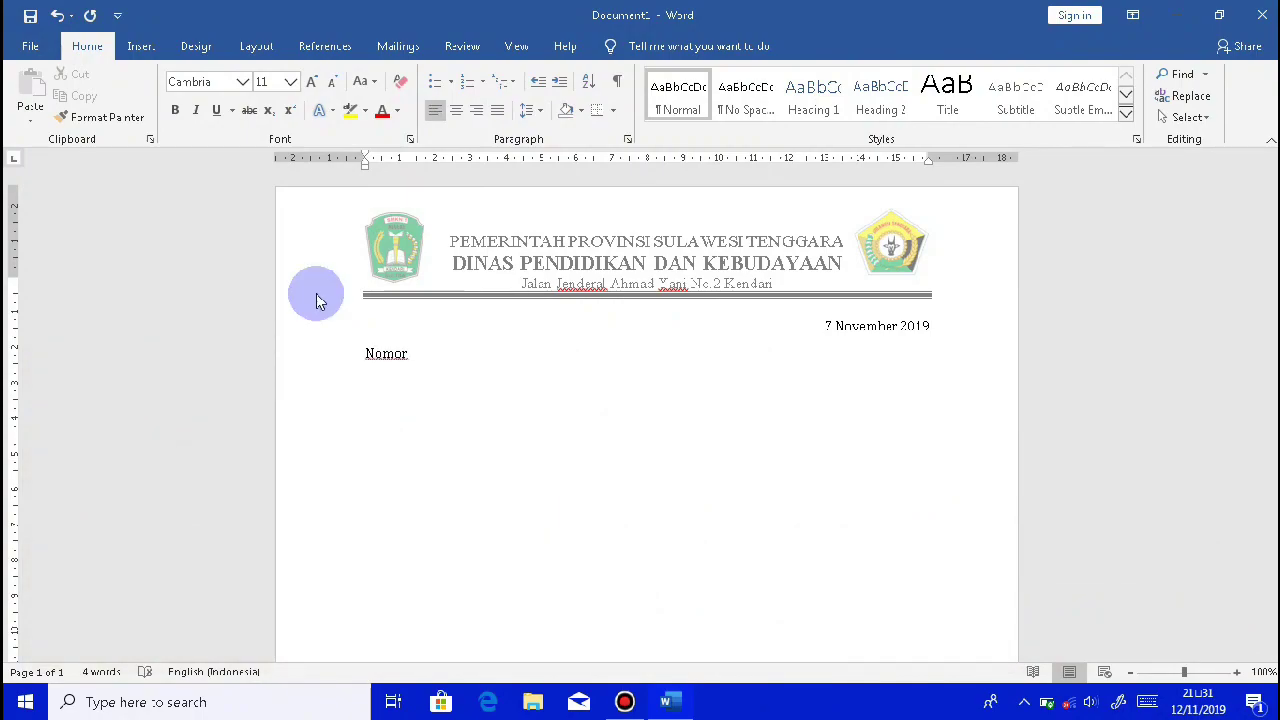
key(Return)
text(Lampiran :)
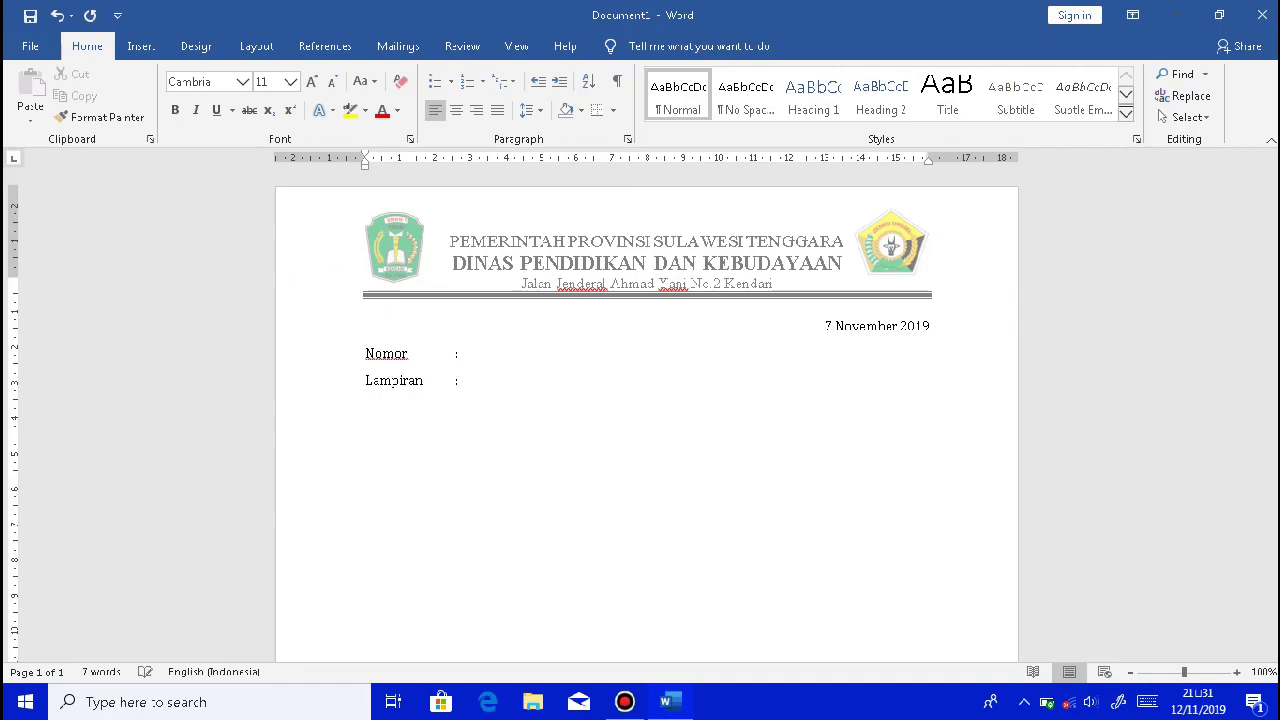
text(Peer)
text(005.3/6953/)
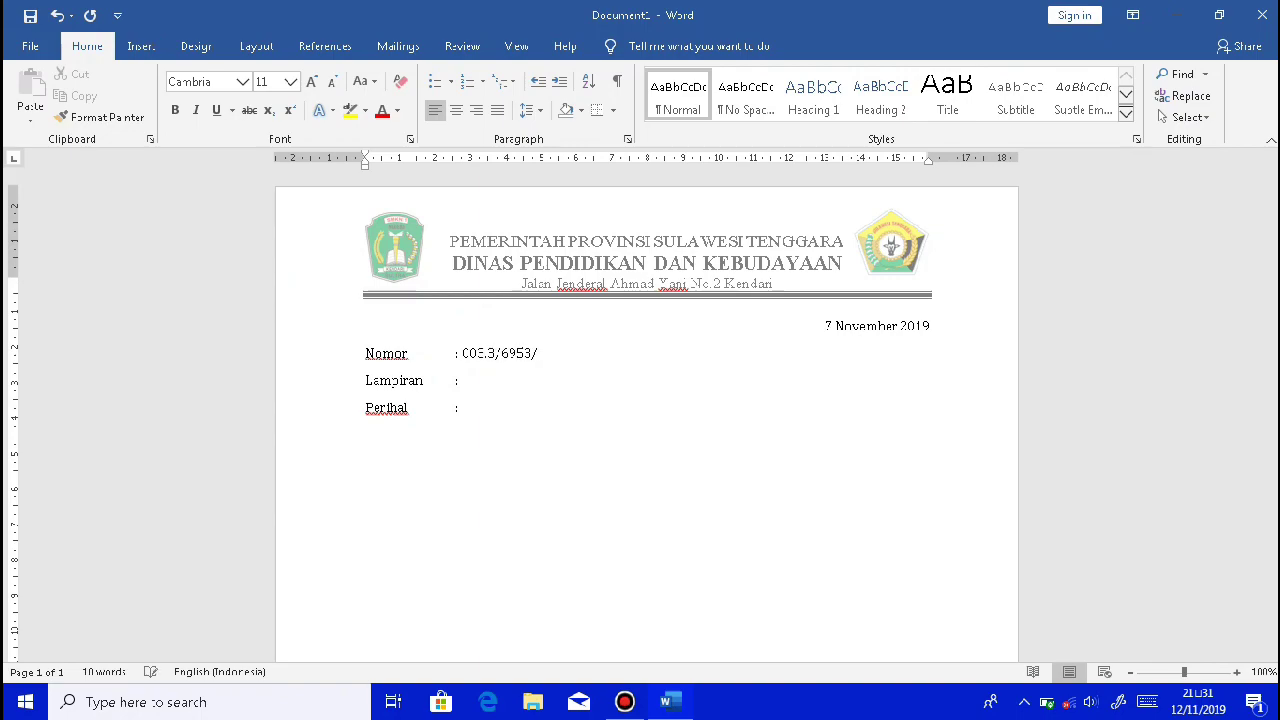
text(DPX)
Fill Perihal with 'Pelaksanaan Upacara' and add the Kepada line.
click(480, 407)
text(Pelaksanaan Upacara)
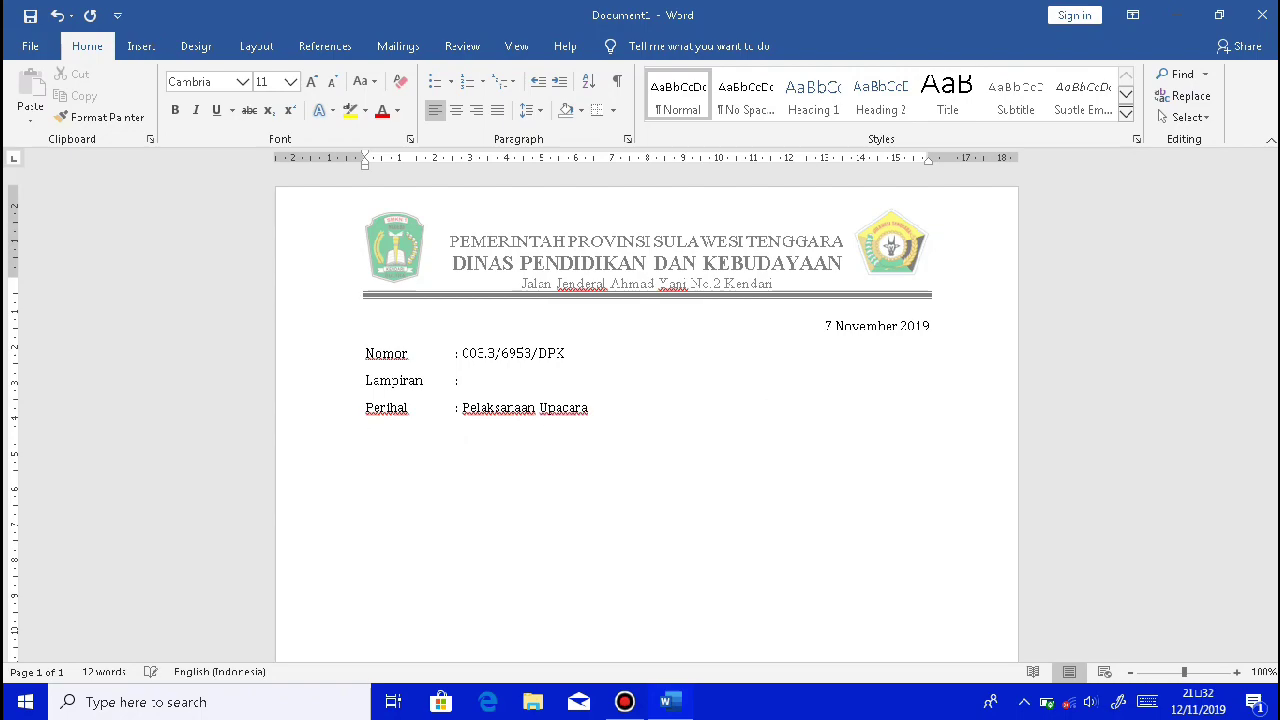
text(Kepada)
key(Return)
Type the recipient lines: Yth. Kepala KCD Kab/Kota, Dinas Pendidikan dan Kebudayaan, Provinsi Sulawesi Tenggara, Di Tempat.
text(Yth.)
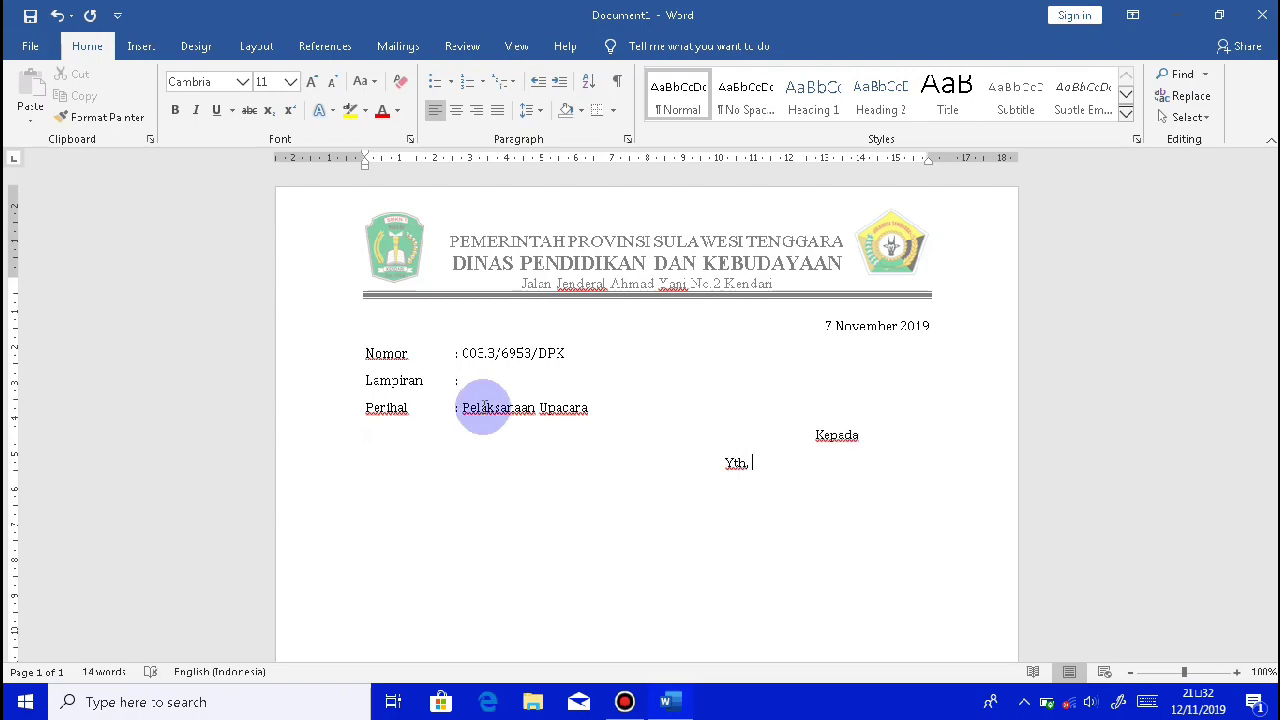
text( Kepala KCD Kab/Kota )
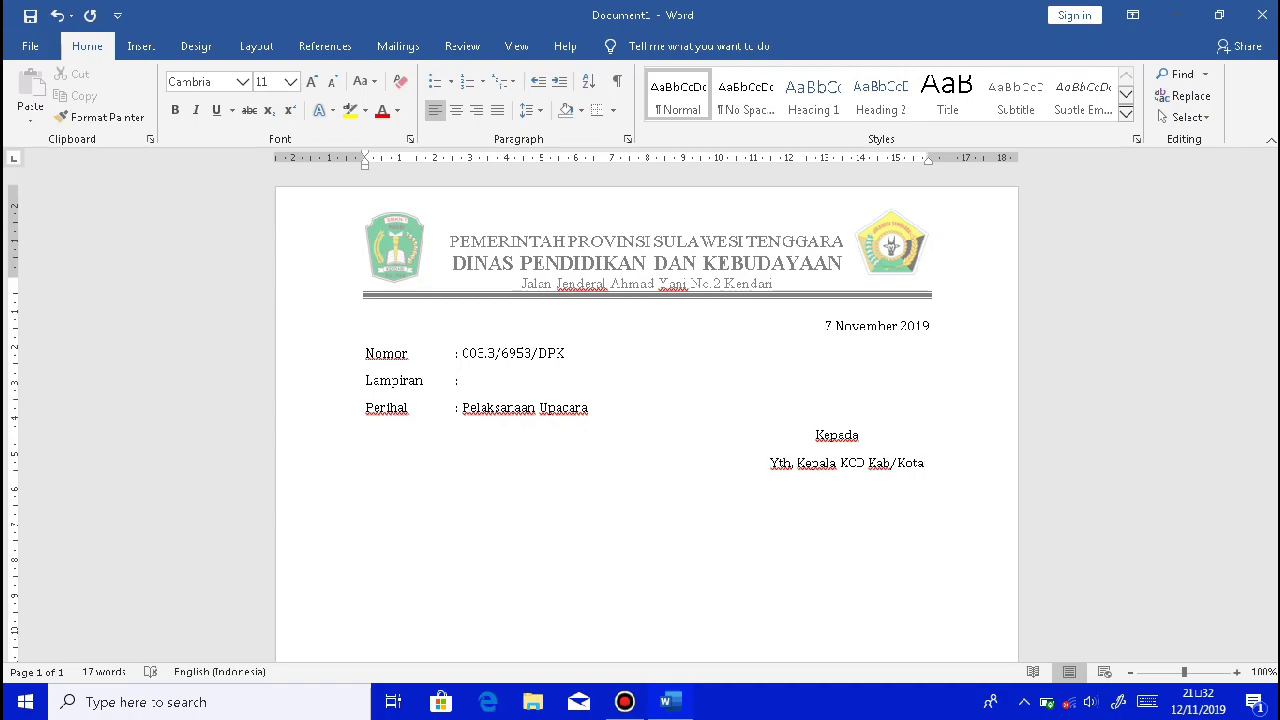
text(Dinas)
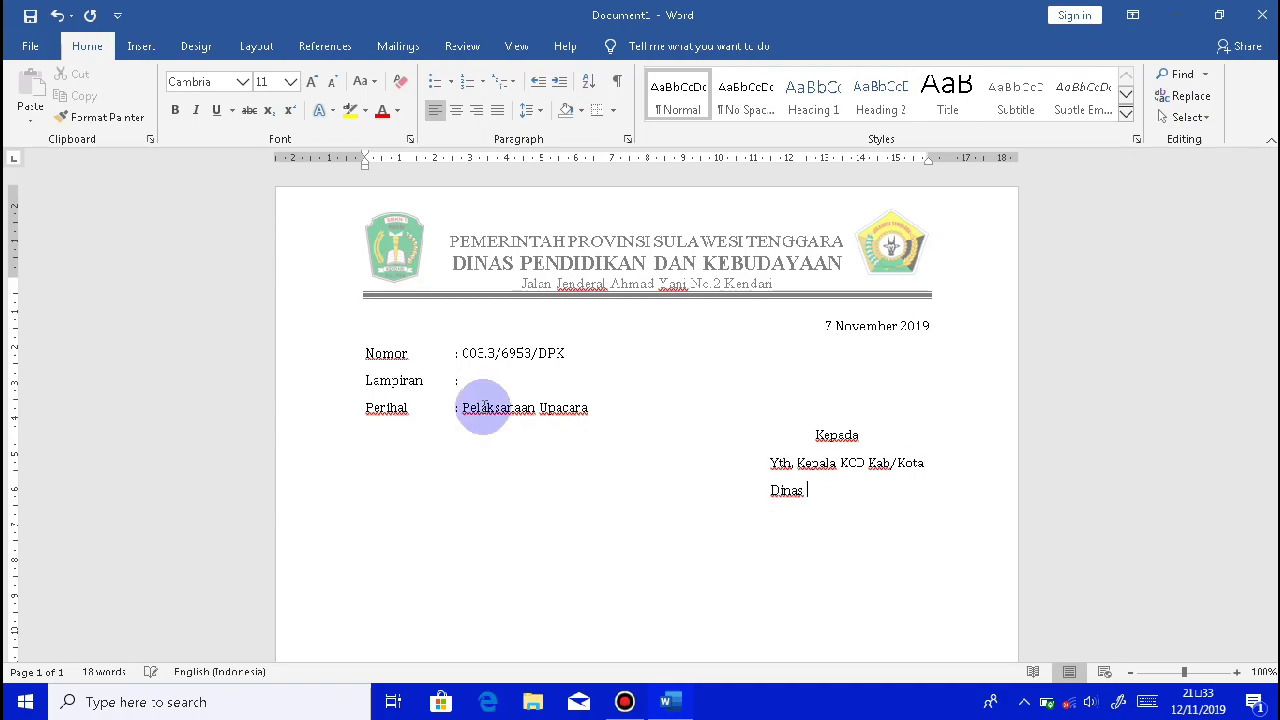
text( Pendidikan dan Kebudayaan)
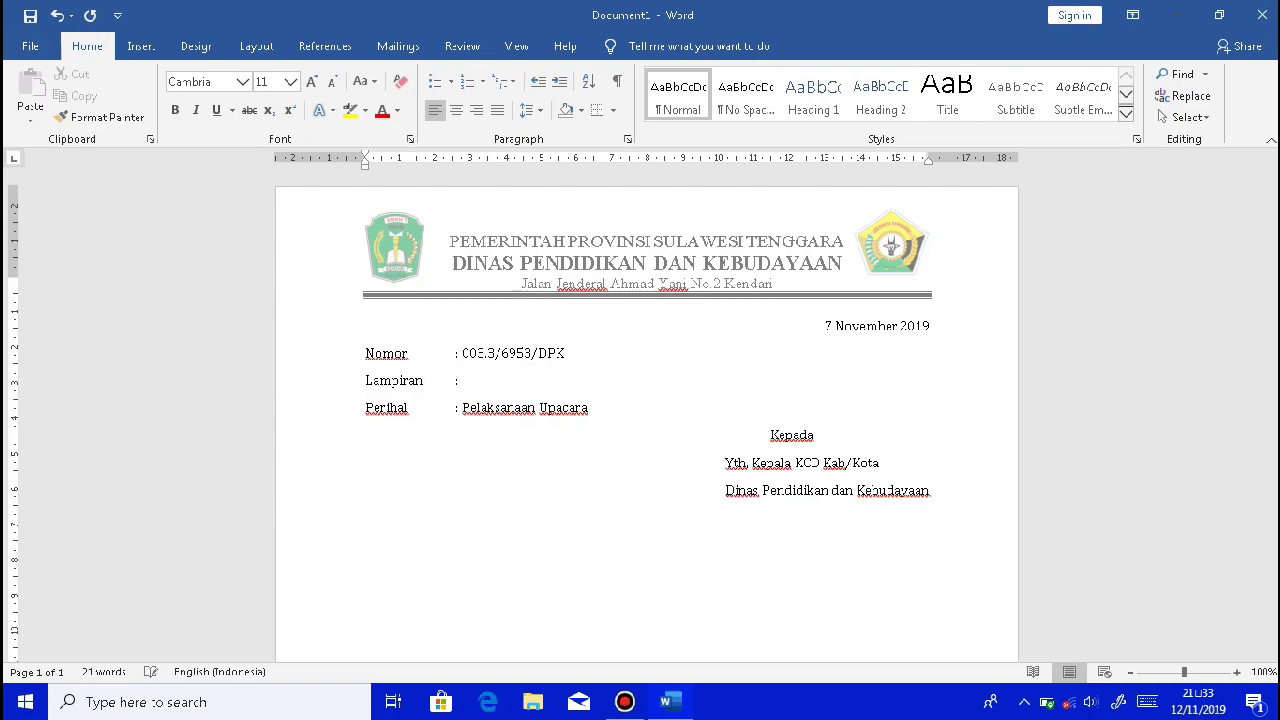
click(482, 408)
text(Provinsi Sulawesi)
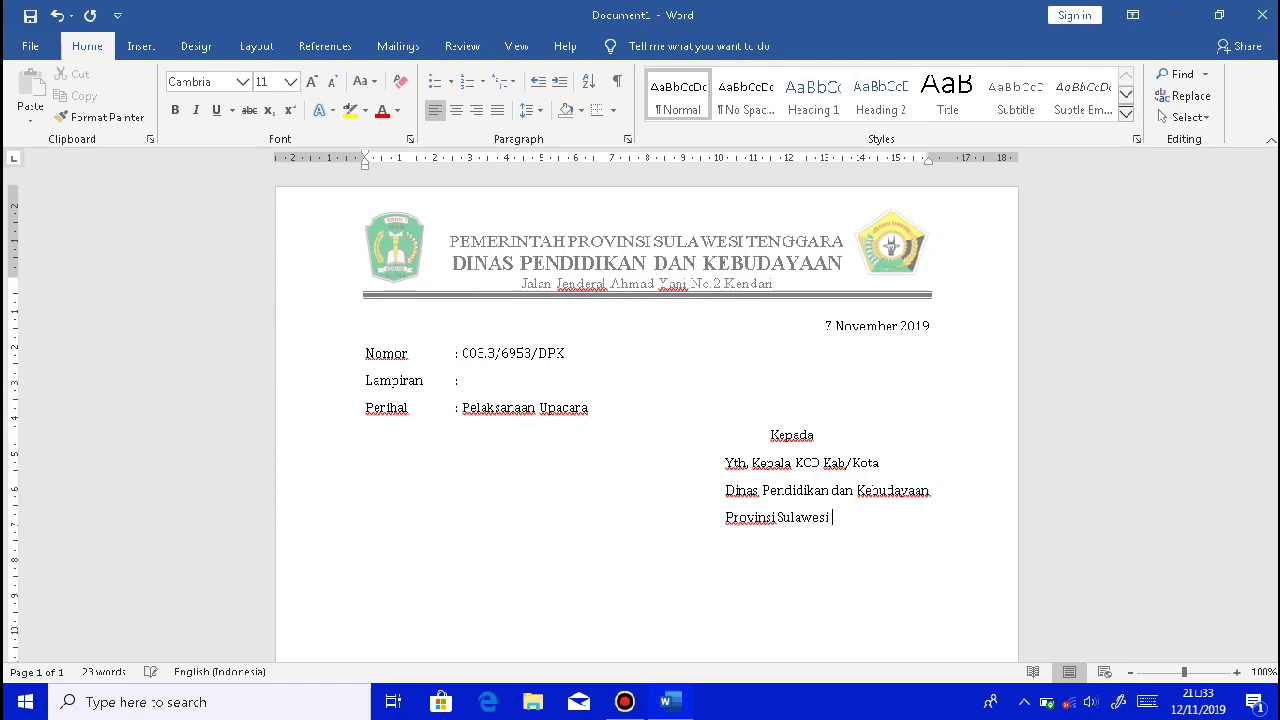
text(ra)
key(Return)
text(Mas)
text(Mais)
text(-masing)
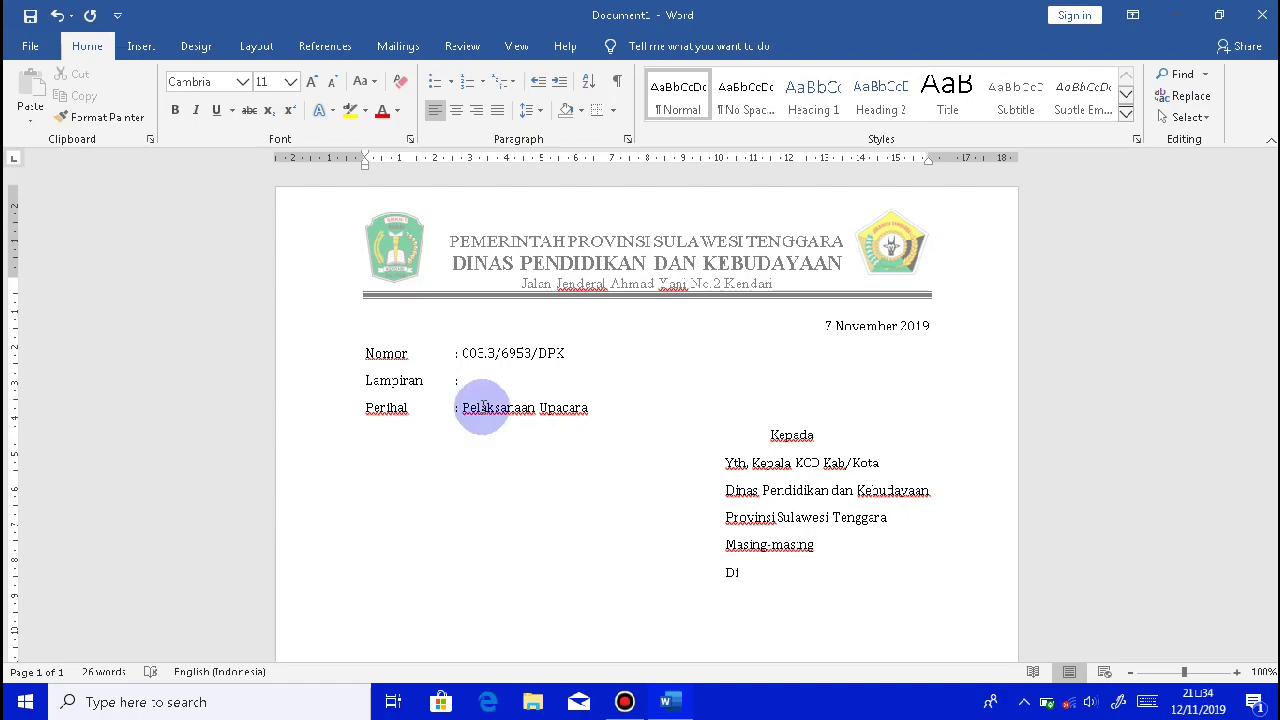
text(Tempat.)
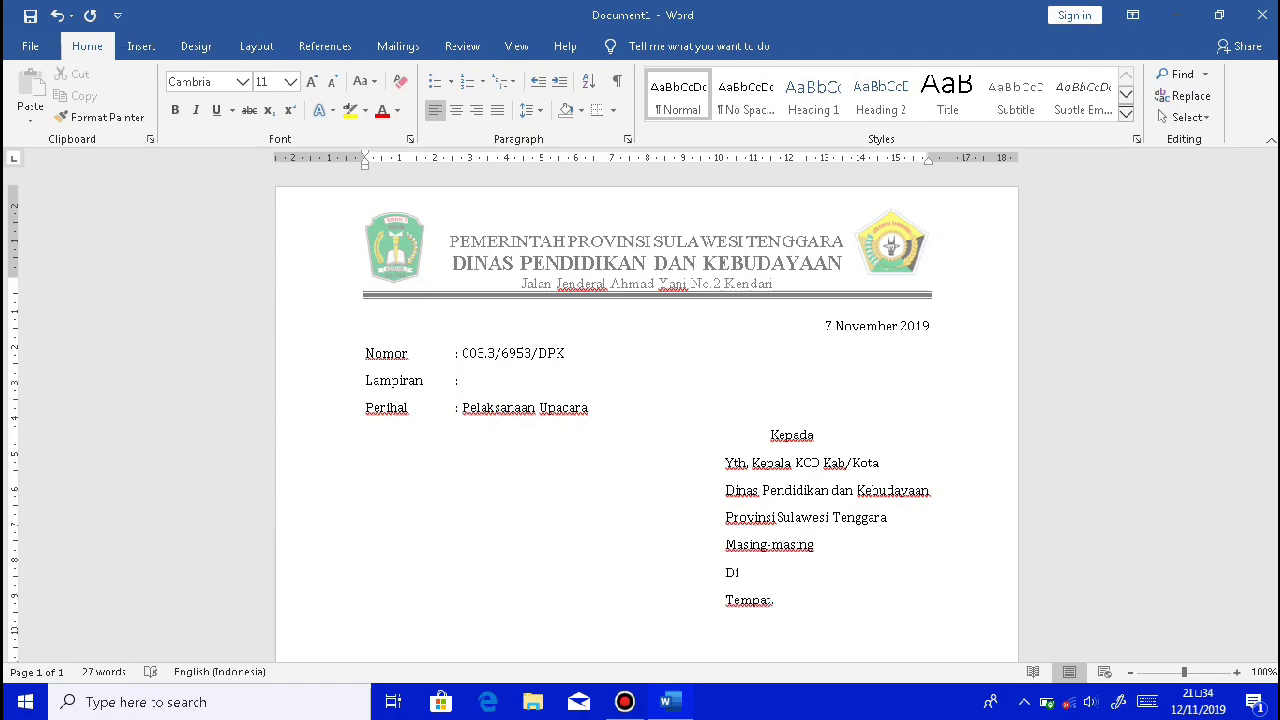
text(t Gubernur)
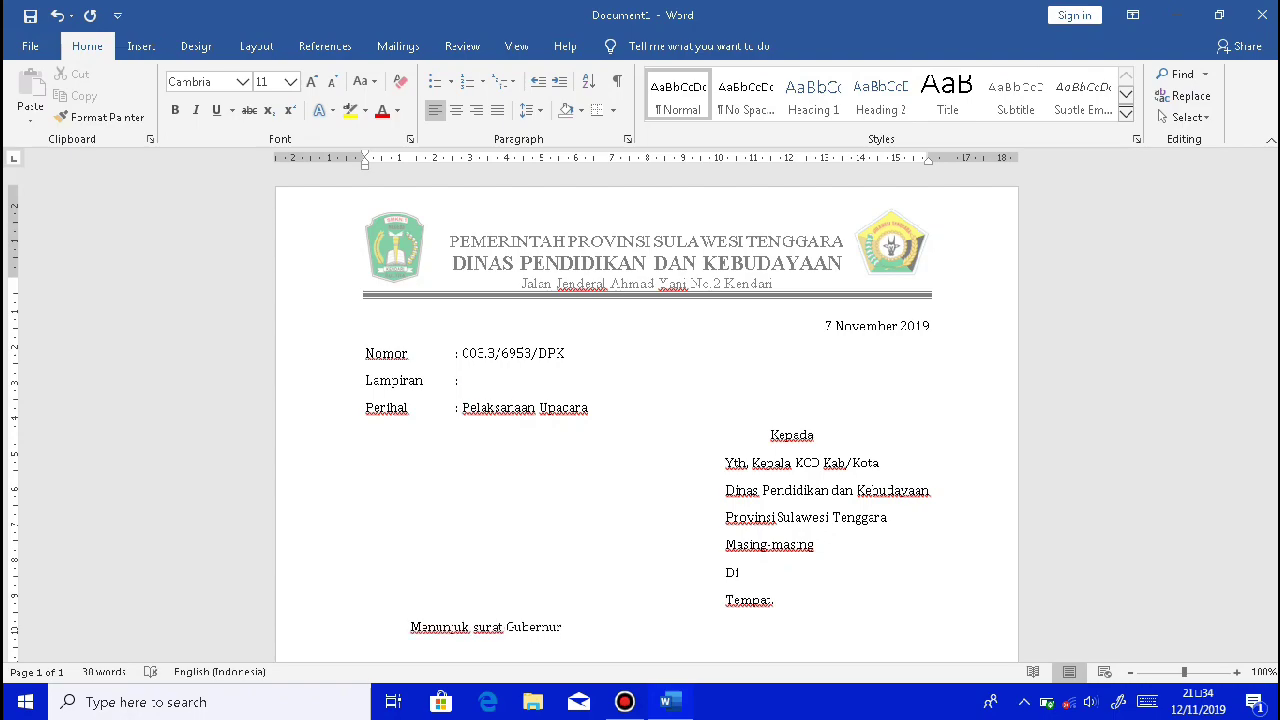
text( wesi Teng)
text(gara Nomor:003/679 tanggal, 4)
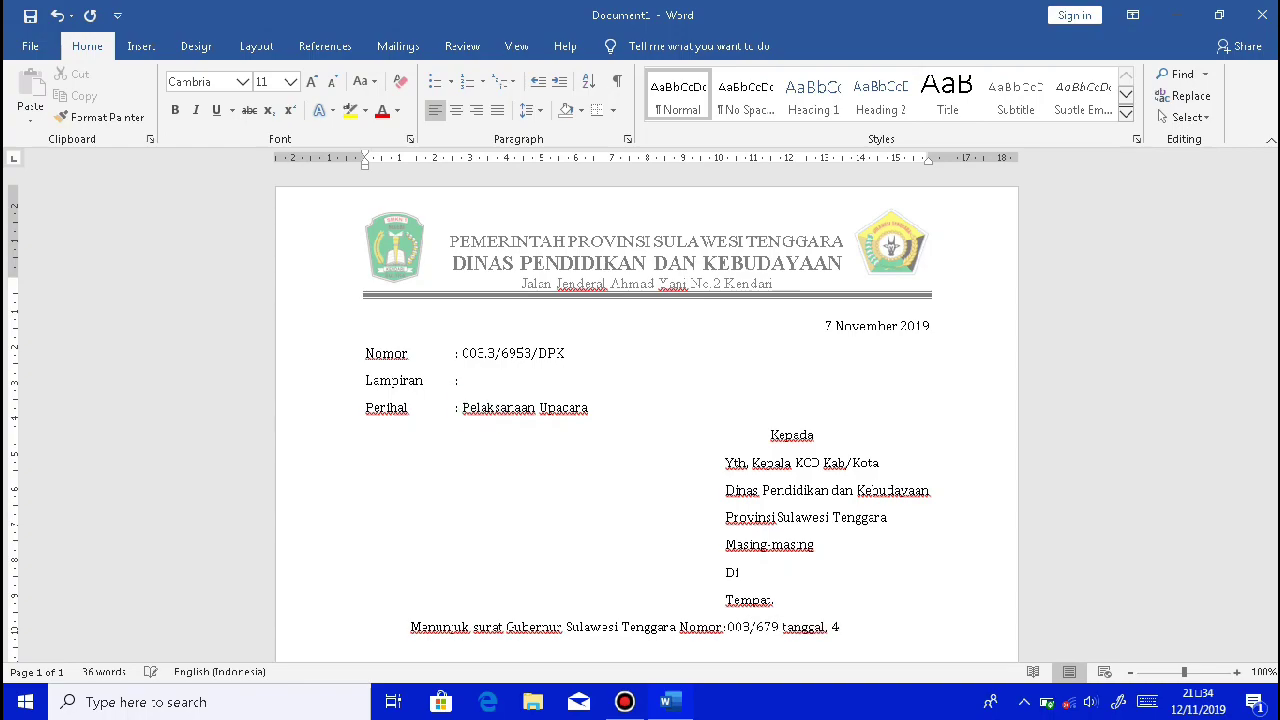
text(019,)
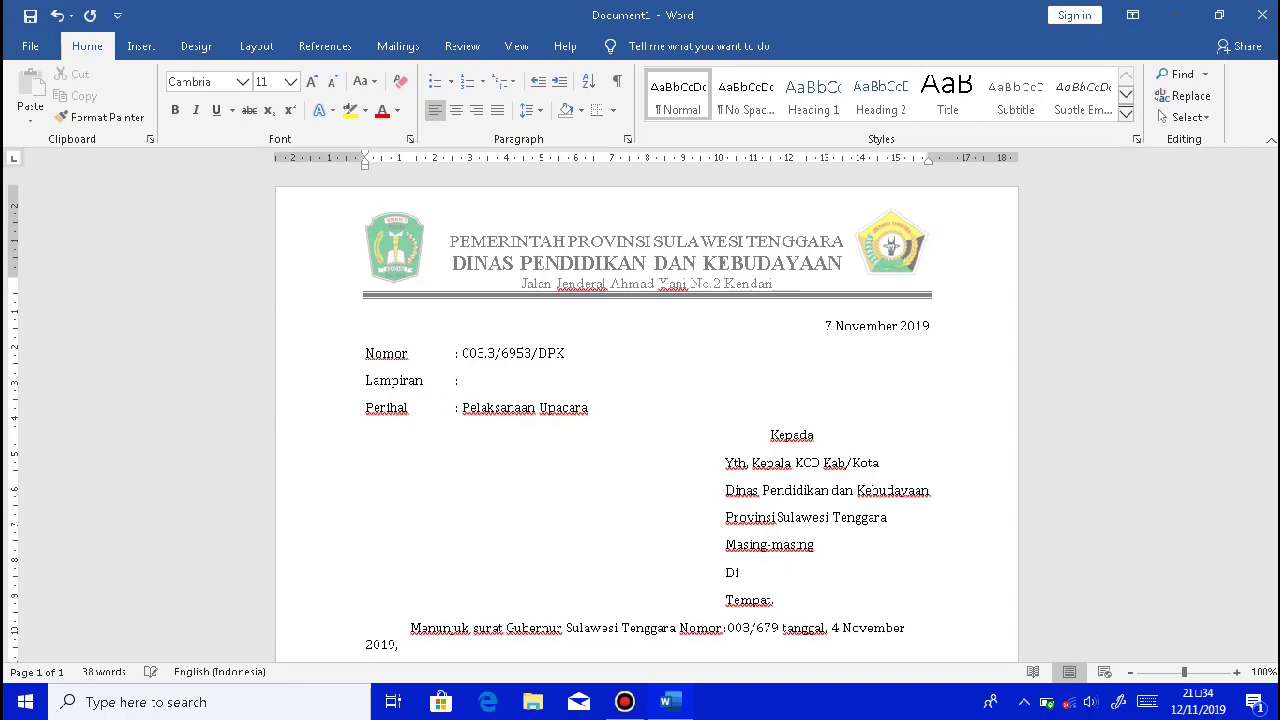
Type the justified first paragraph citing the Governor's 4 November 2019 letter about Hari Pahlawan Ke-74.
key(ctrl+j)
text(tentang Pela)
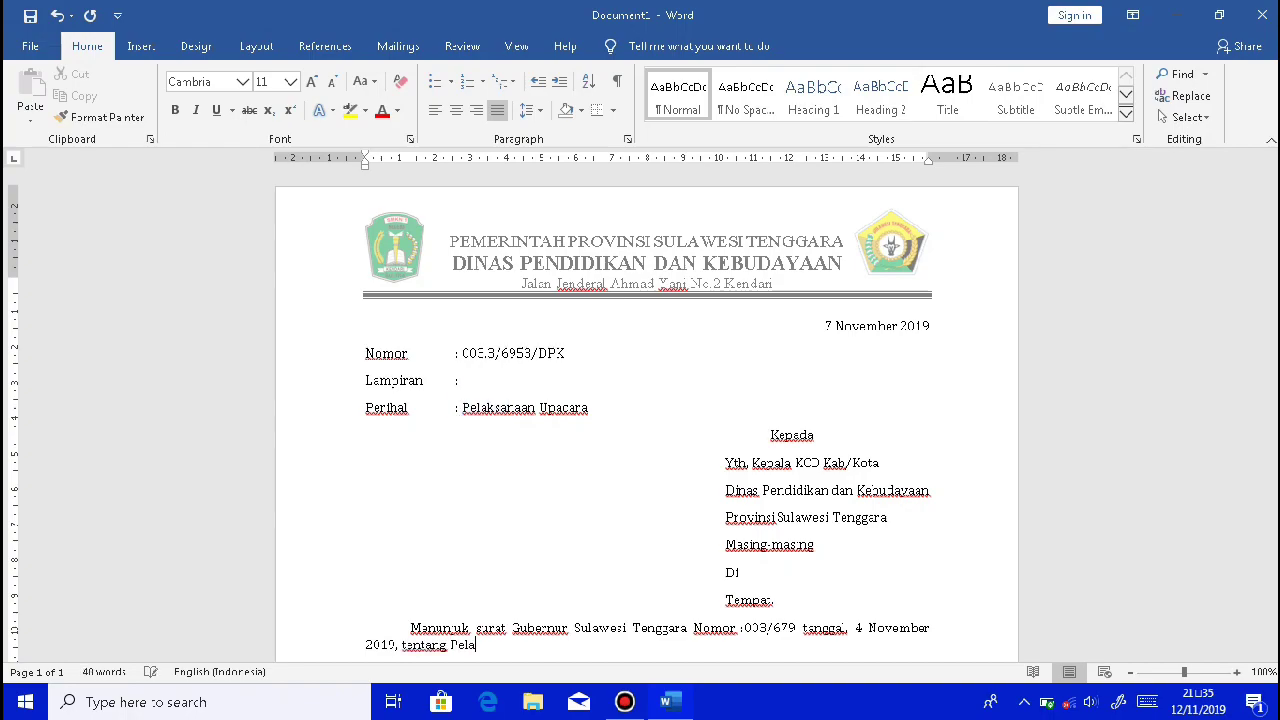
text(ksanaan Upacara Bendera menginstruksikan bah)
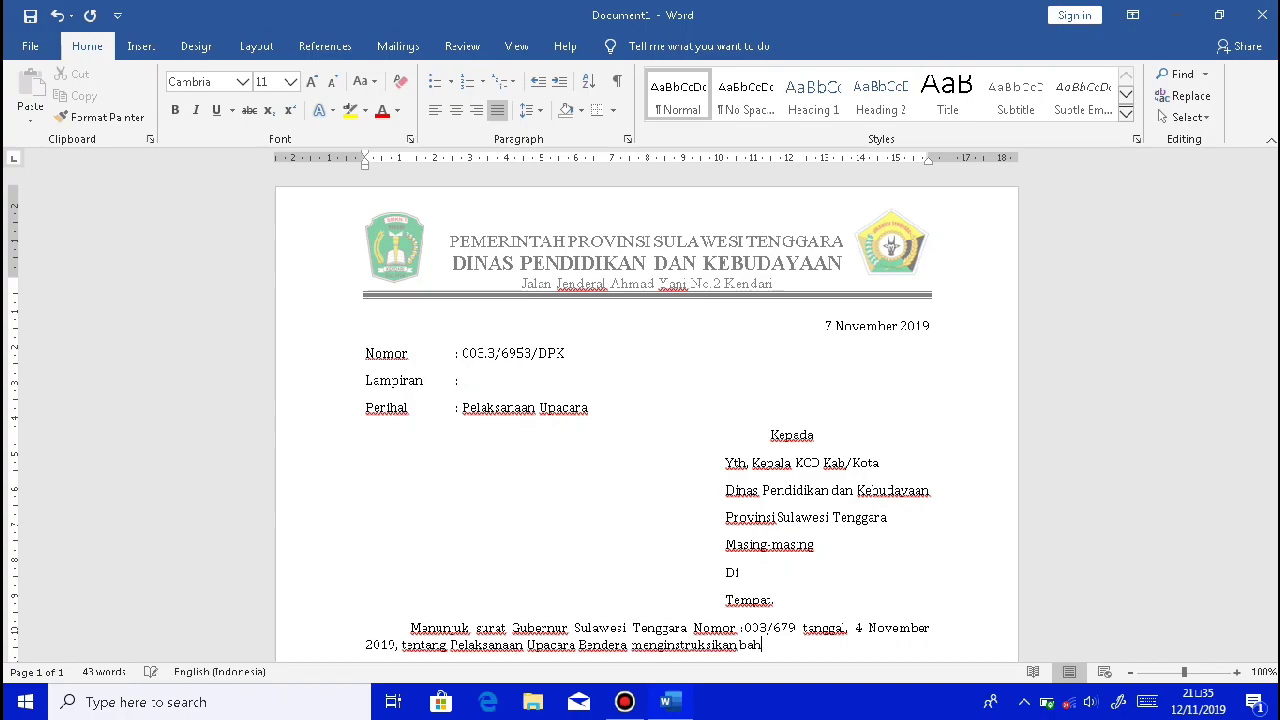
text(wa setiap OPD dan per)
text(angkat diba)
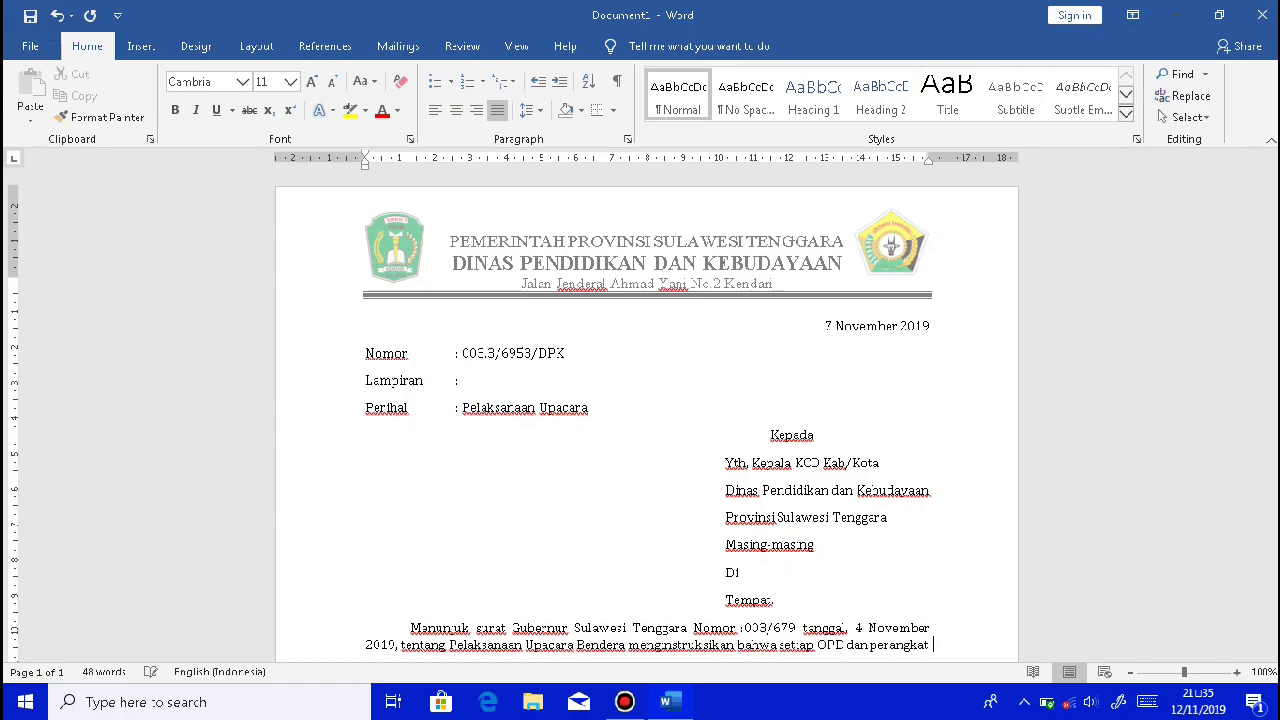
text(wahnya agar melaksanakan upacara bendera dalam rangka me)
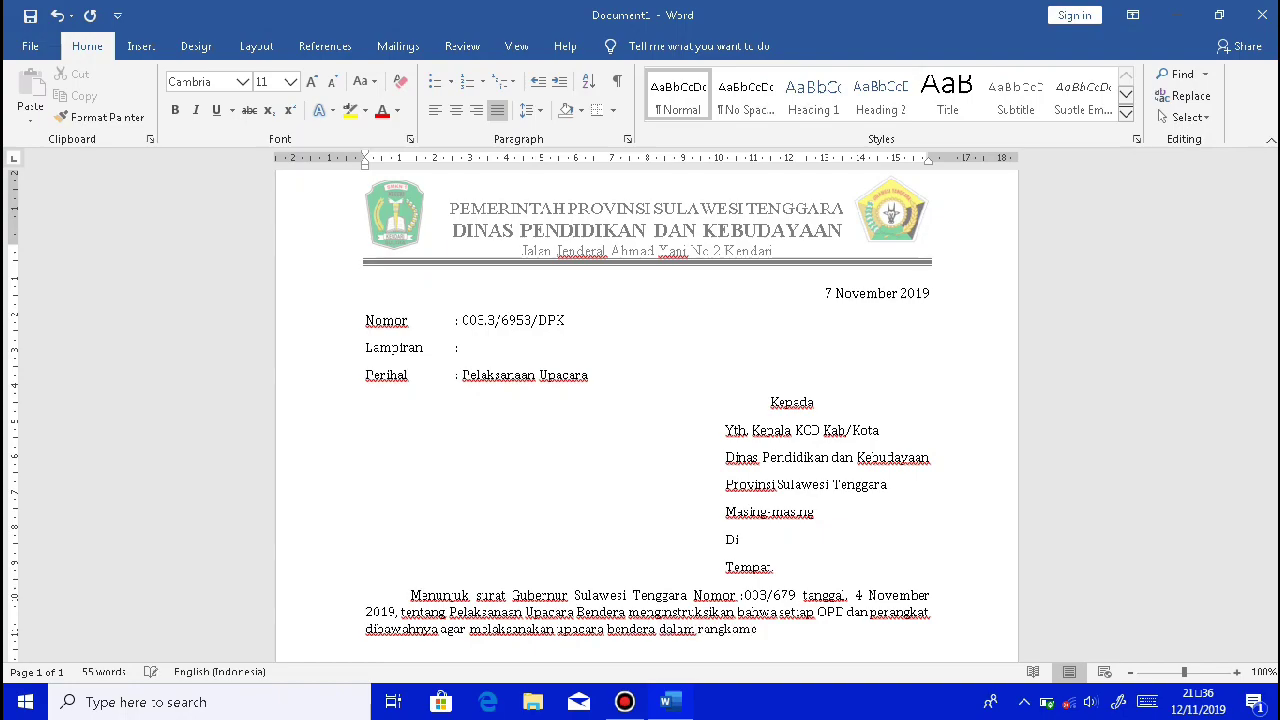
text(Hari)
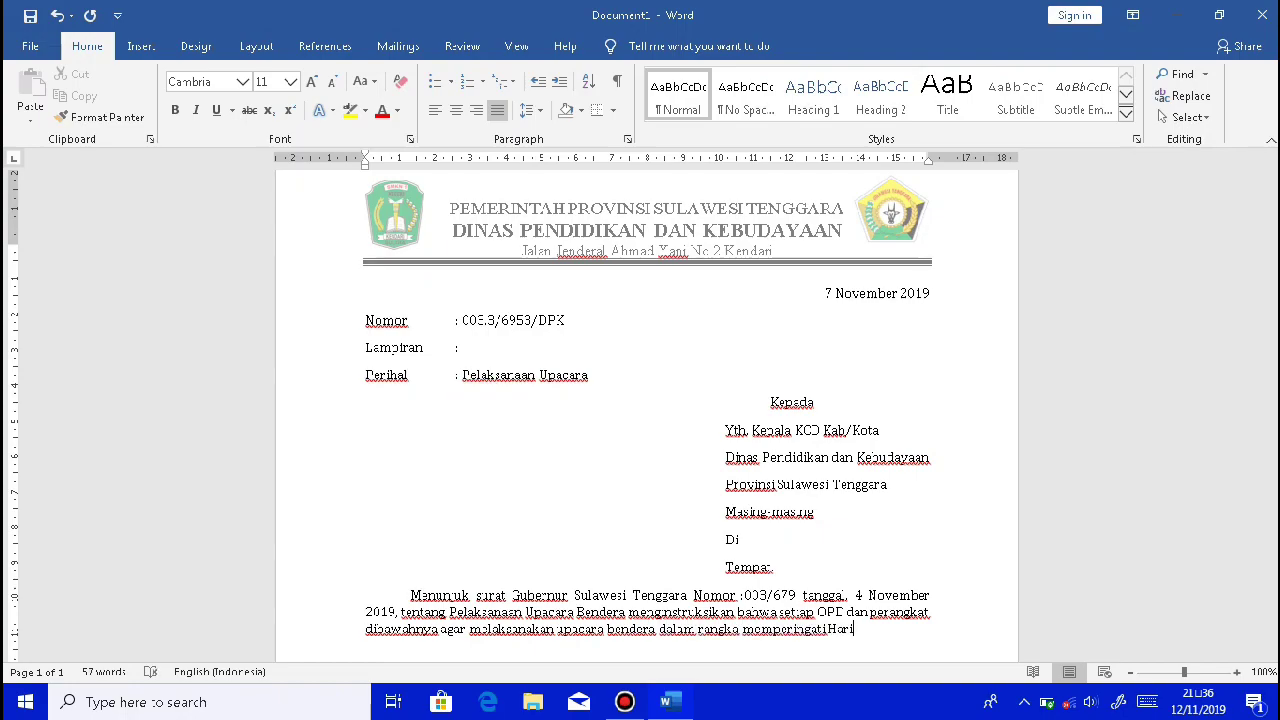
text( Ke-74)
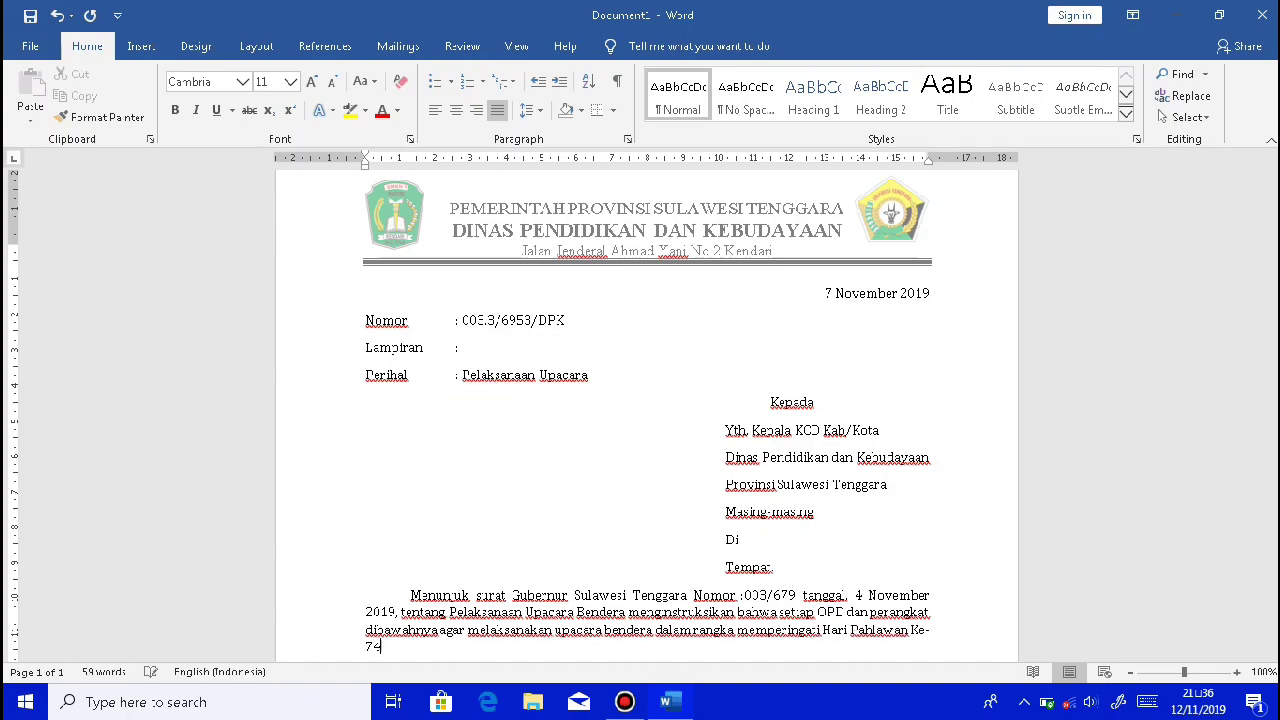
text(.)
Write the second paragraph asking all SMA/SMK/SLB Negeri and Swasta schools to hold the Upacara Bendera.
key(Return)
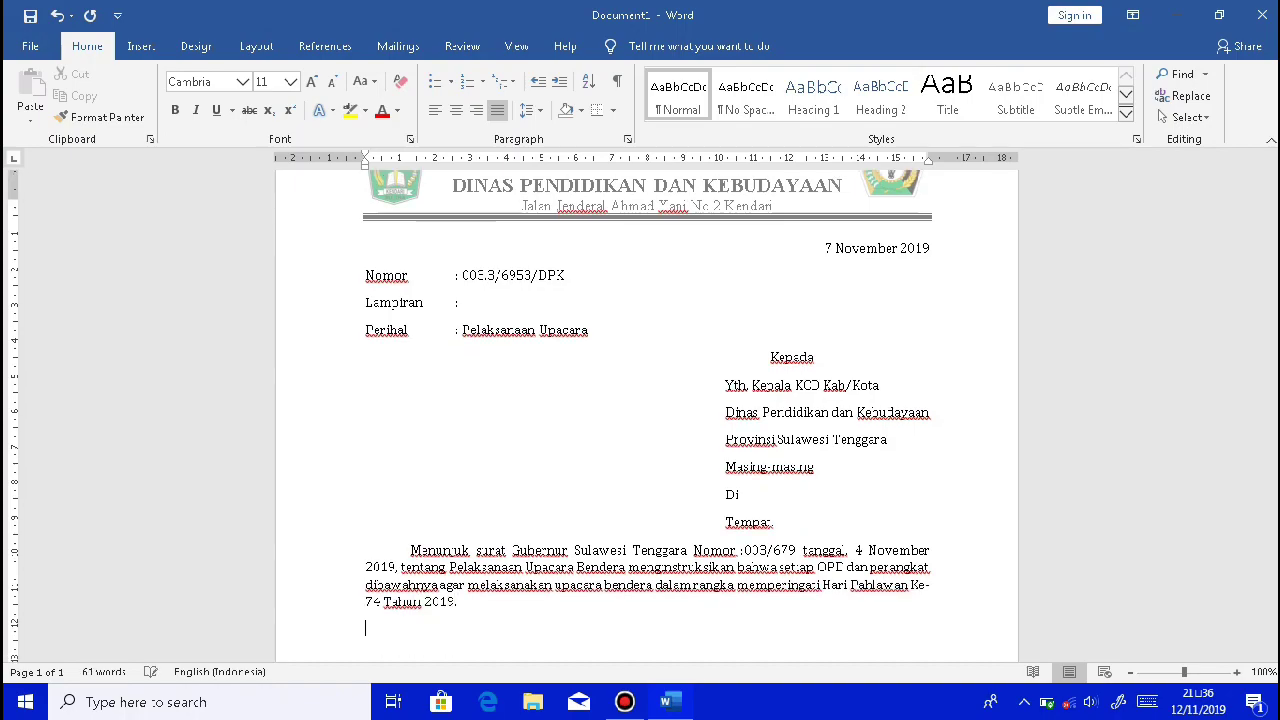
text(So)
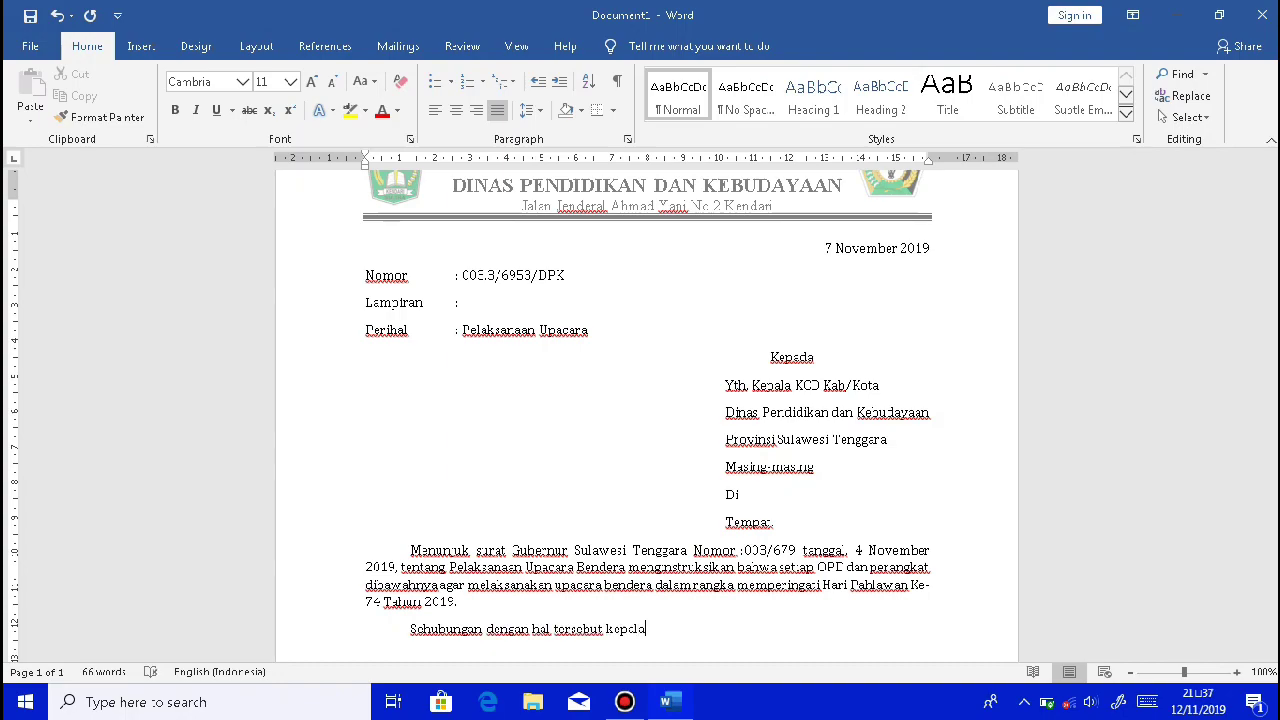
text(KCD Kab/Kota menyampaikan kepada se)
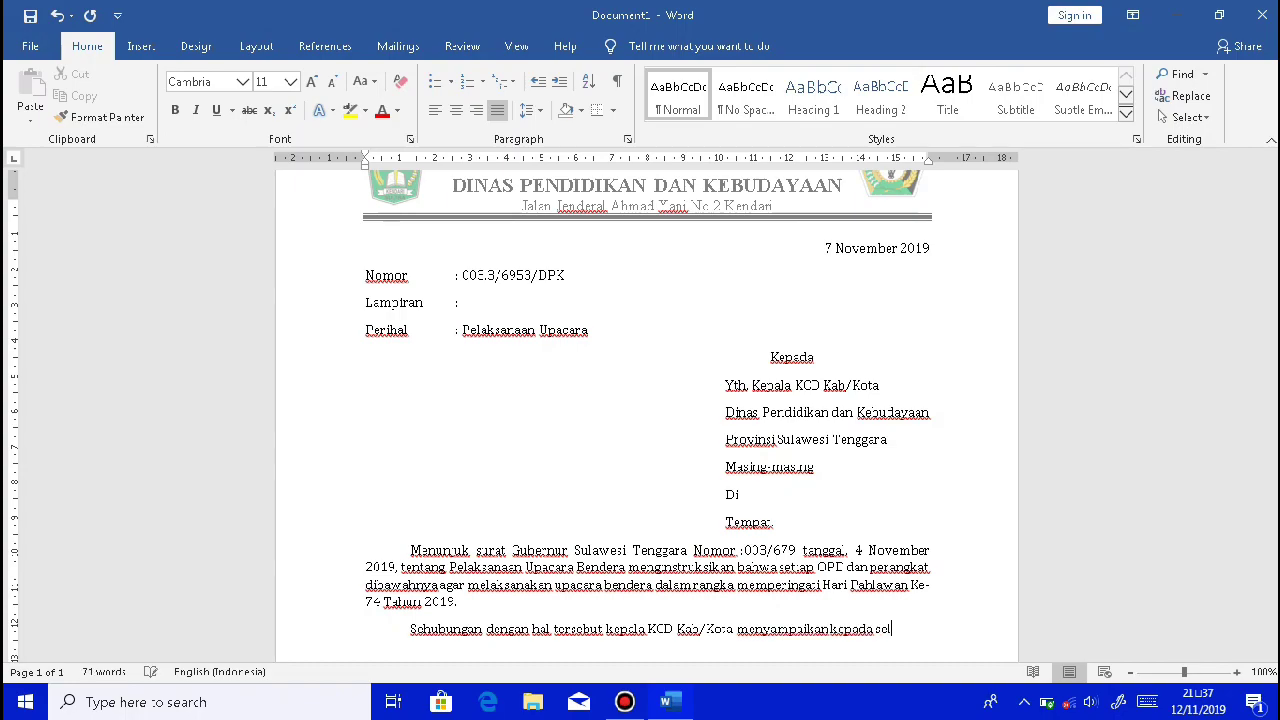
text(luruh SMA/SMK/SLB)
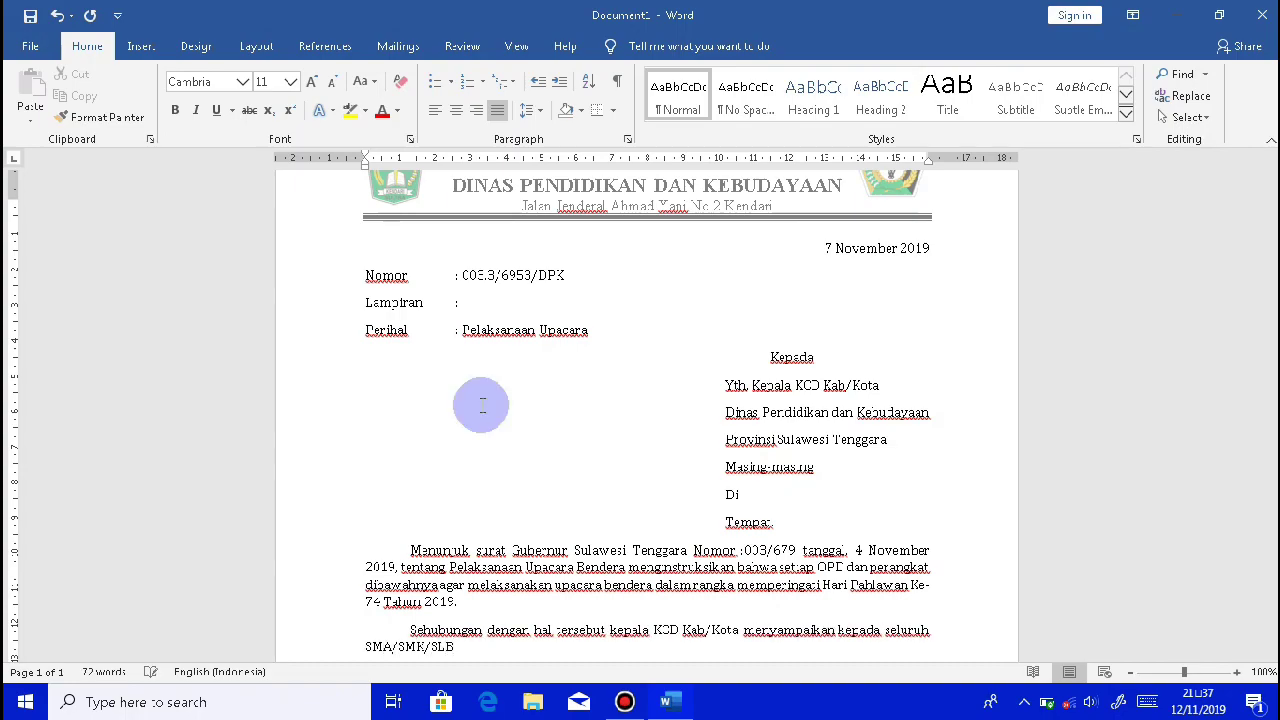
text( Negeri maupun Swasta yang berada di wilayah kerjanya untuk melaksanaka)
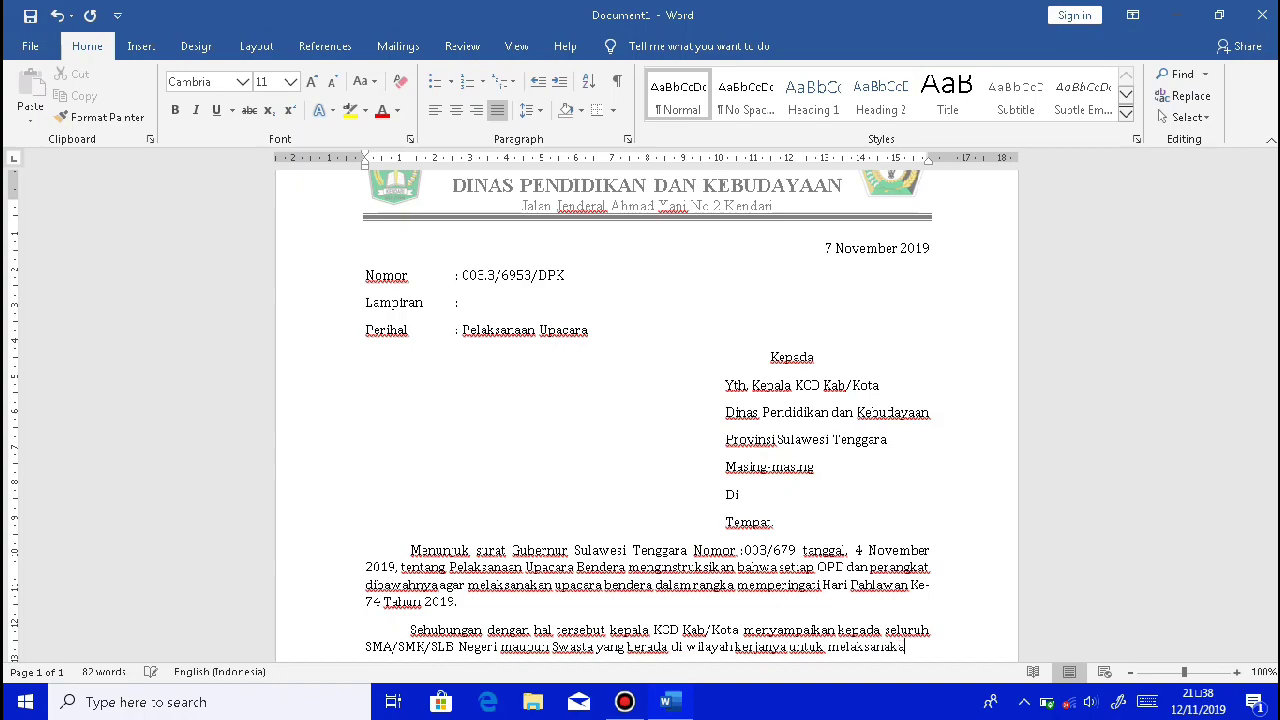
text(n Upacara)
text( Bendera, p)
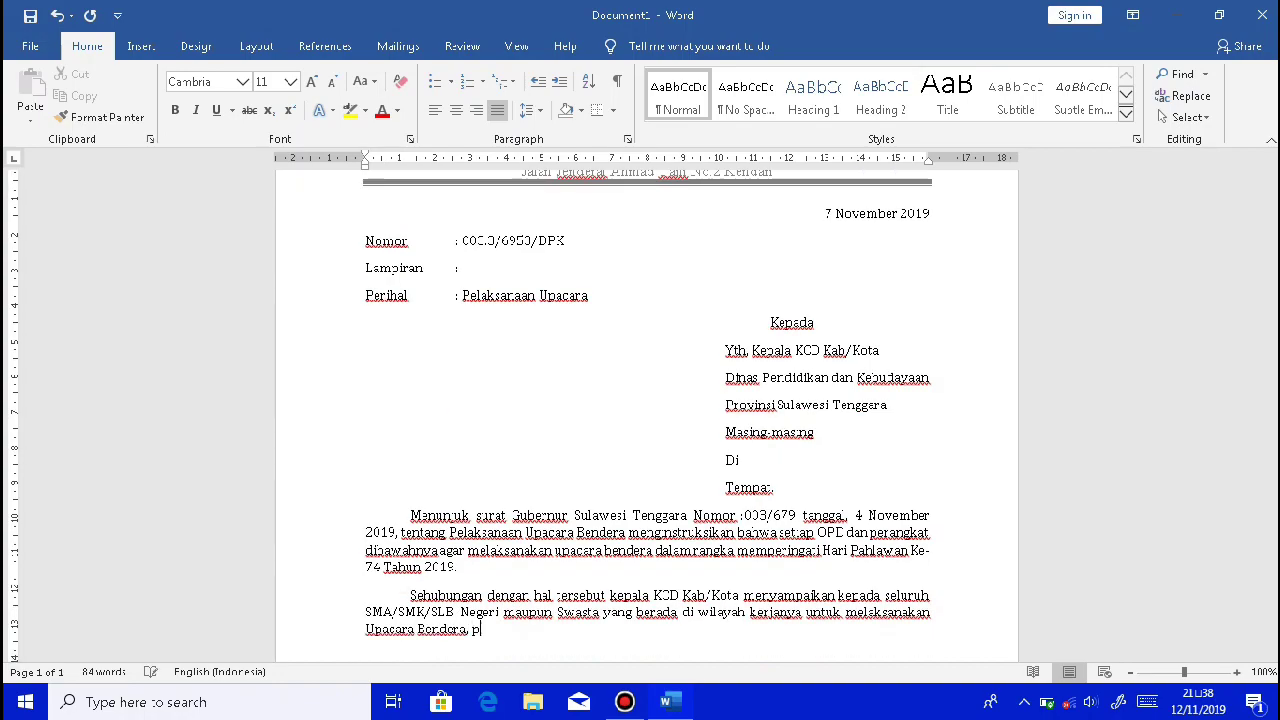
text(Novembe)
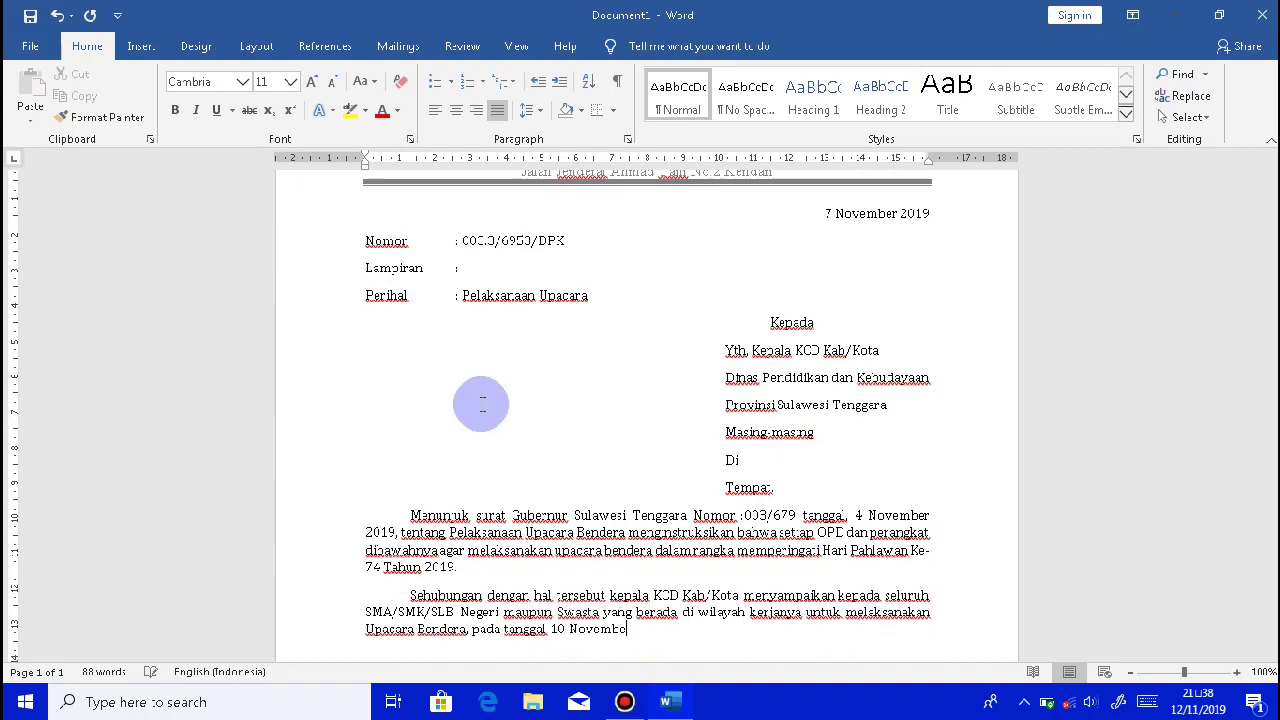
text(r)
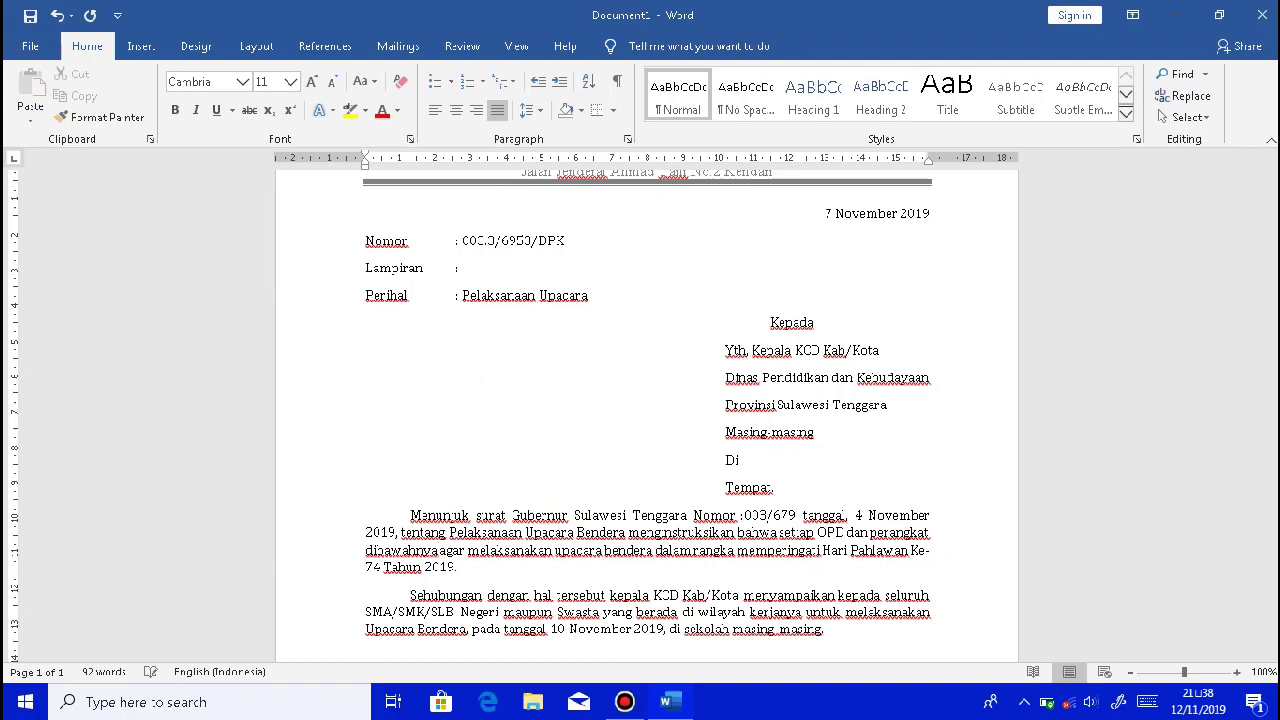
text( disampaikan atas perhatian)
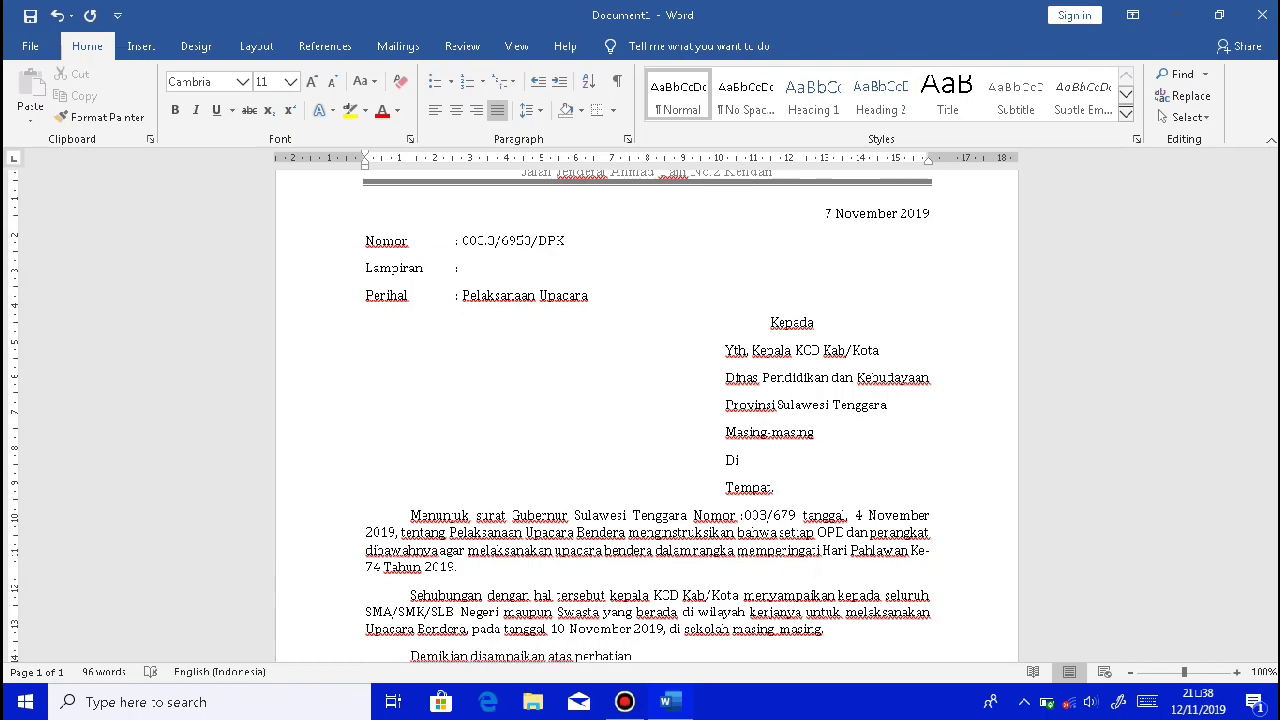
text(g baik diucapkan terima kasih.)
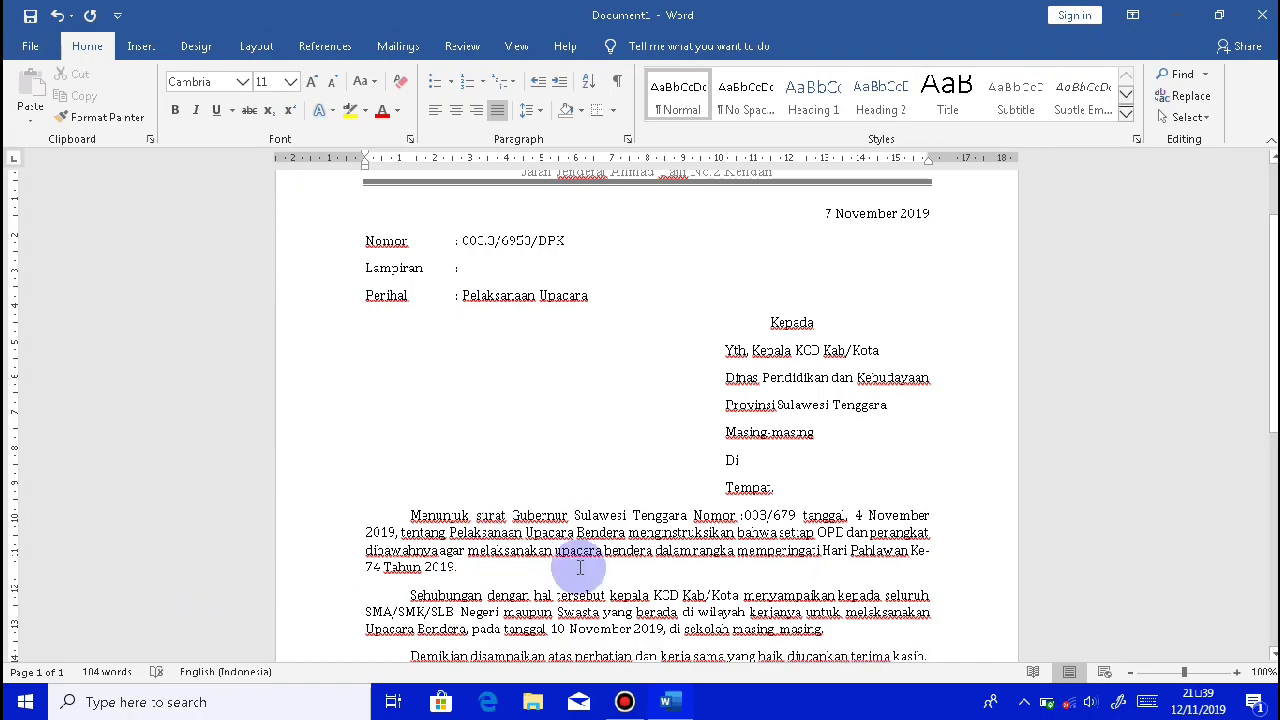
Insert blank lines after the Perihal line and after 'Tempat'.
click(788, 488)
key(Return)
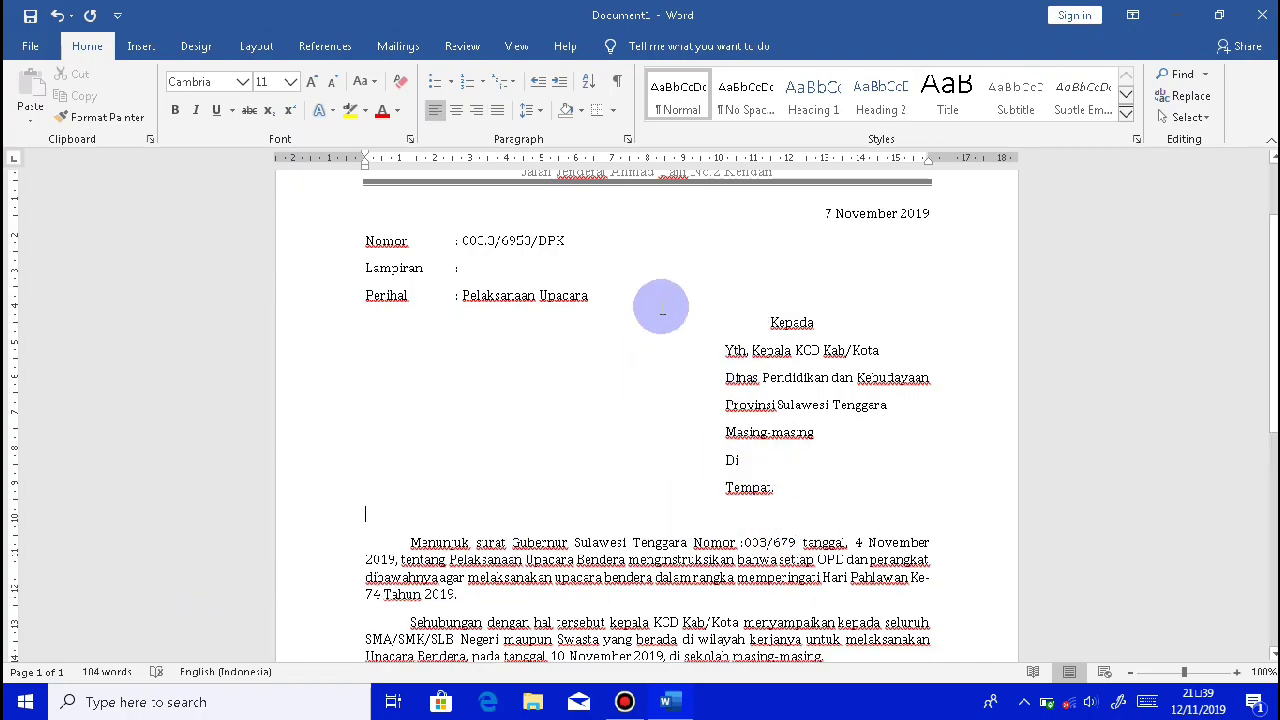
click(614, 313)
key(Return)
scroll(714, 500, down, 7)
scroll(728, 443, up, 1)
Add blank lines after both body paragraphs and begin the Plt. Kepala Dinas title block.
click(500, 280)
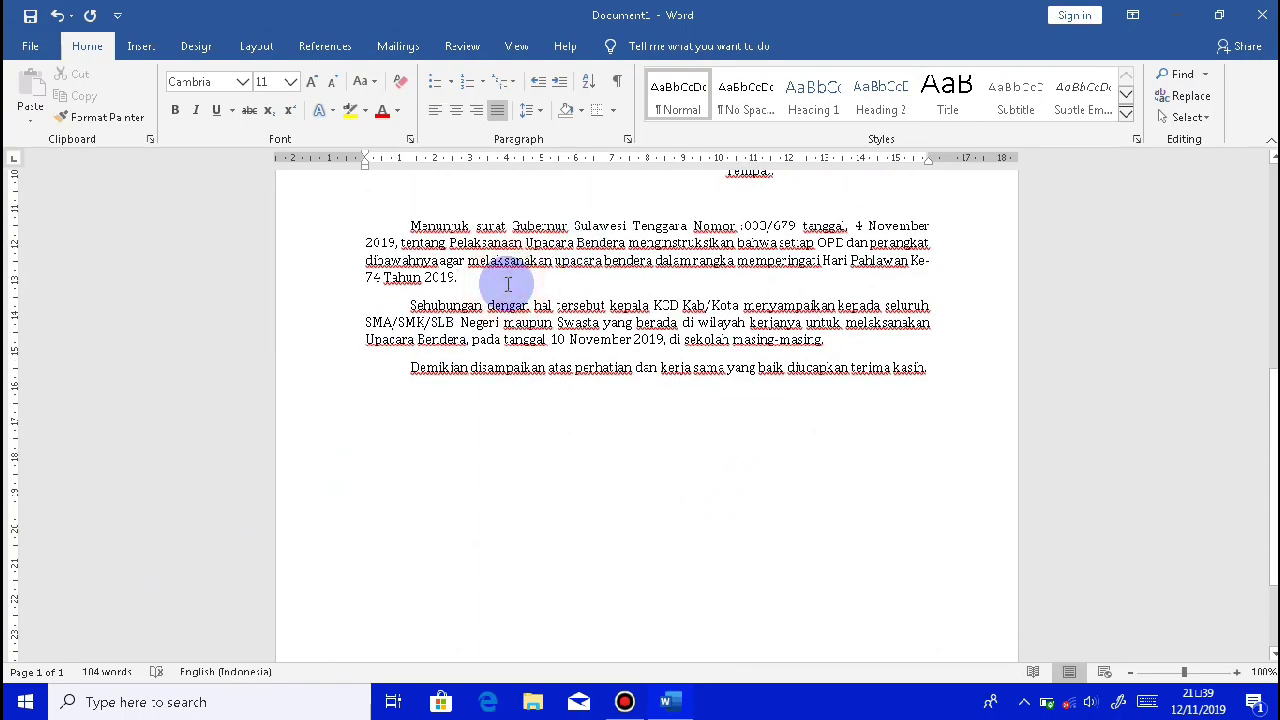
key(Return)
click(842, 372)
scroll(720, 350, up, 7)
key(Return)
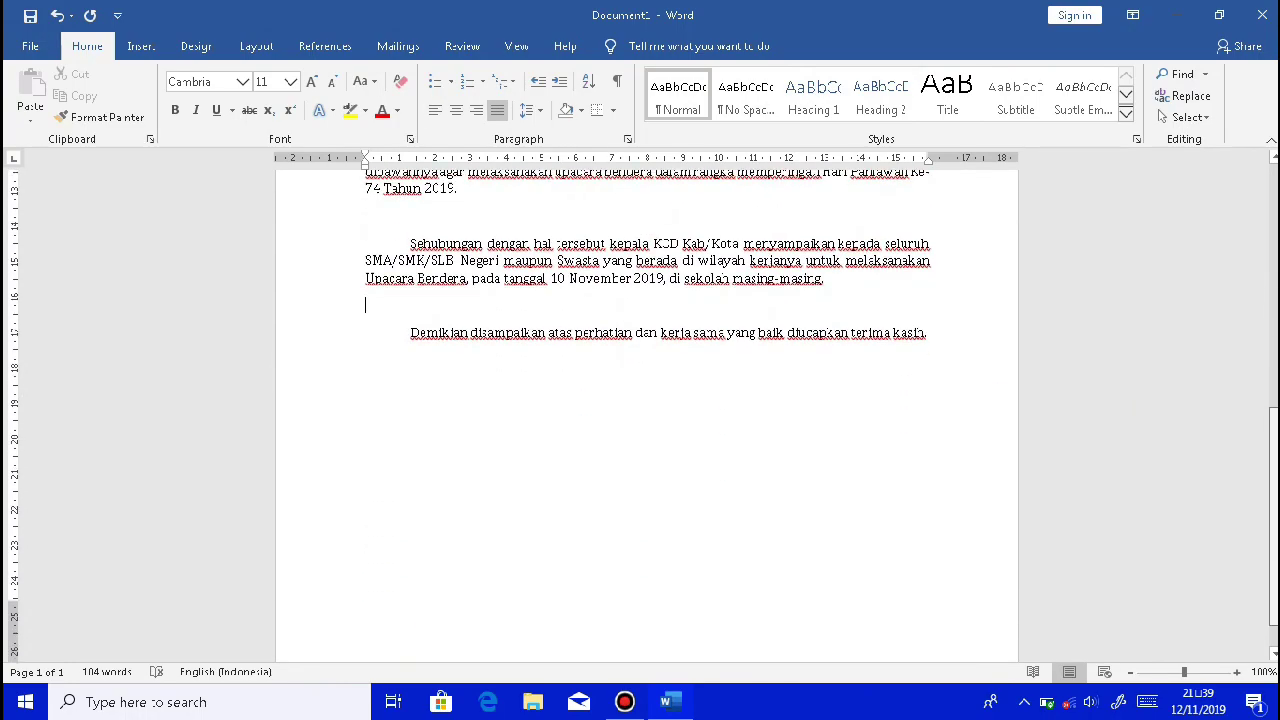
key(Return)
key(Return)
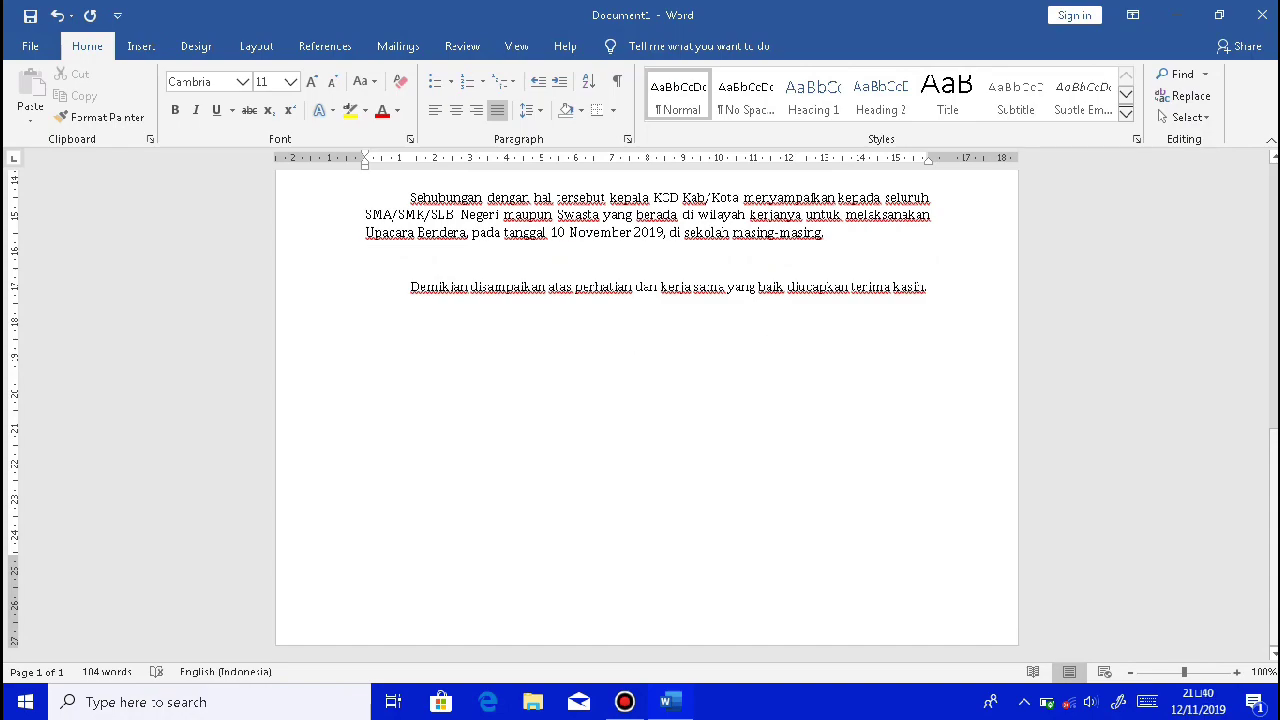
text(Plt. Kepala Dinas)
text(Provinsi Sulawesi Tenggara)
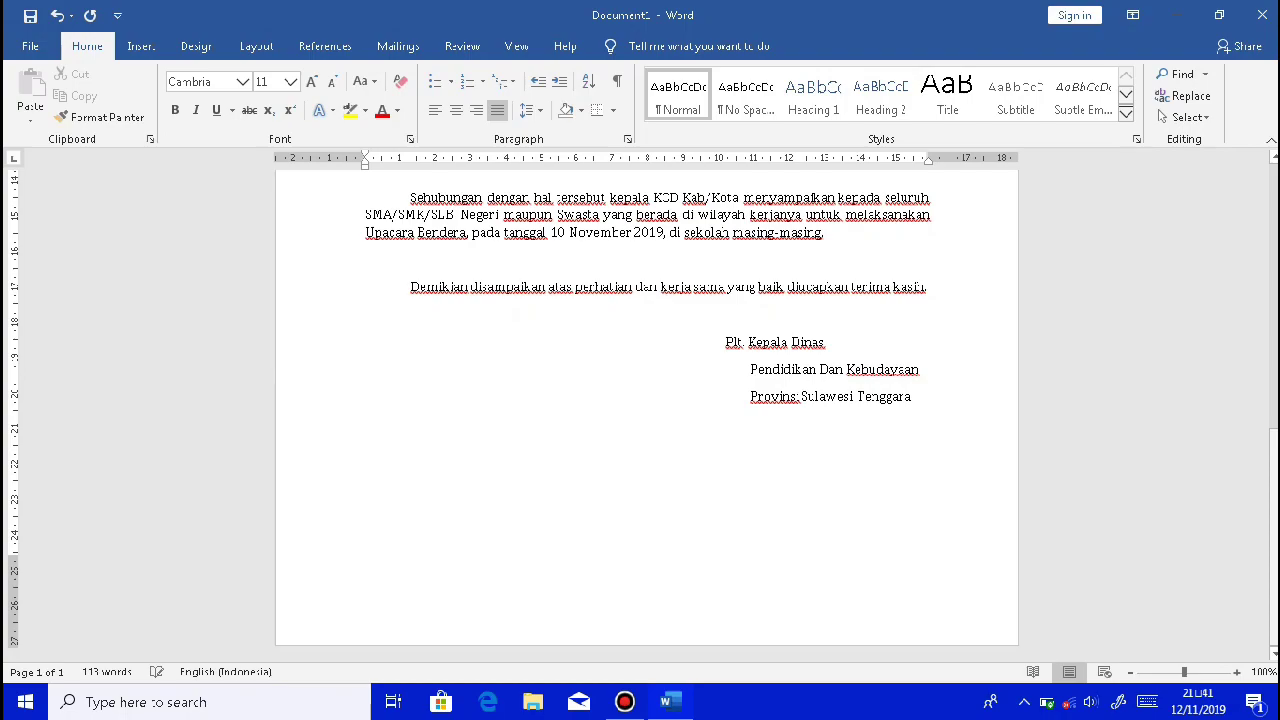
Type the signatory's name with academic titles in bold below the title block.
click(312, 81)
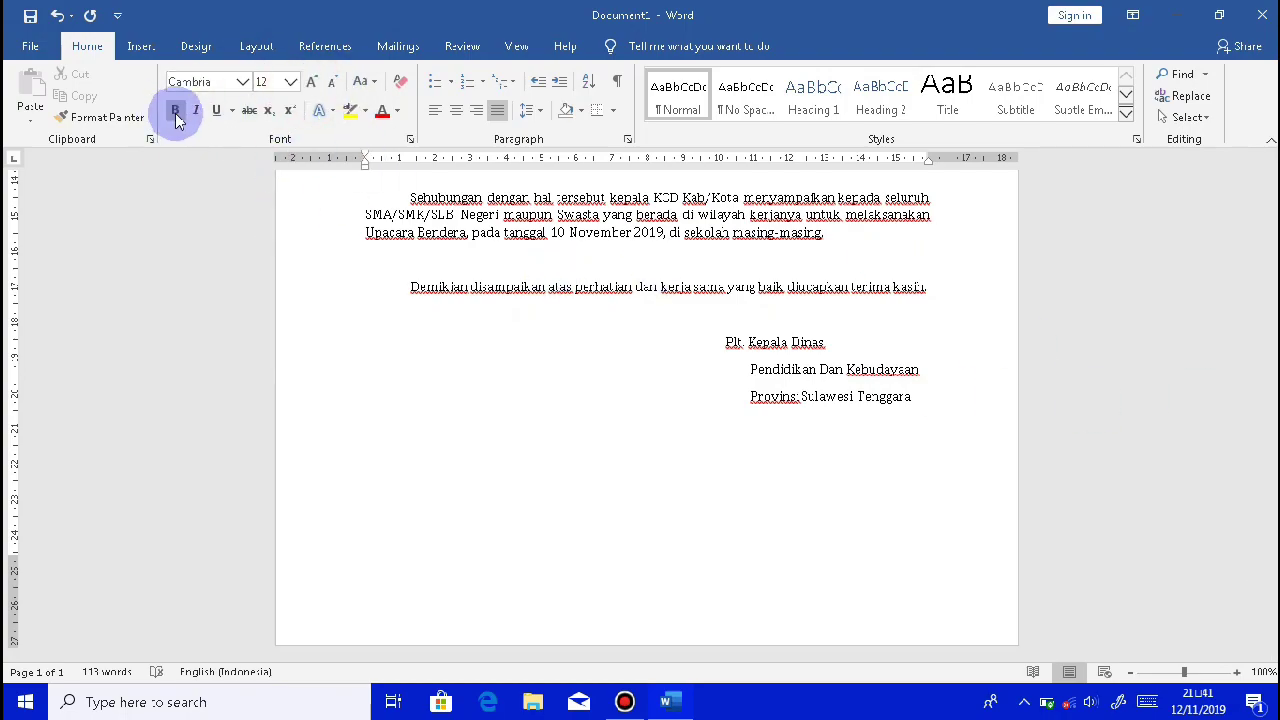
key(ctrl+b)
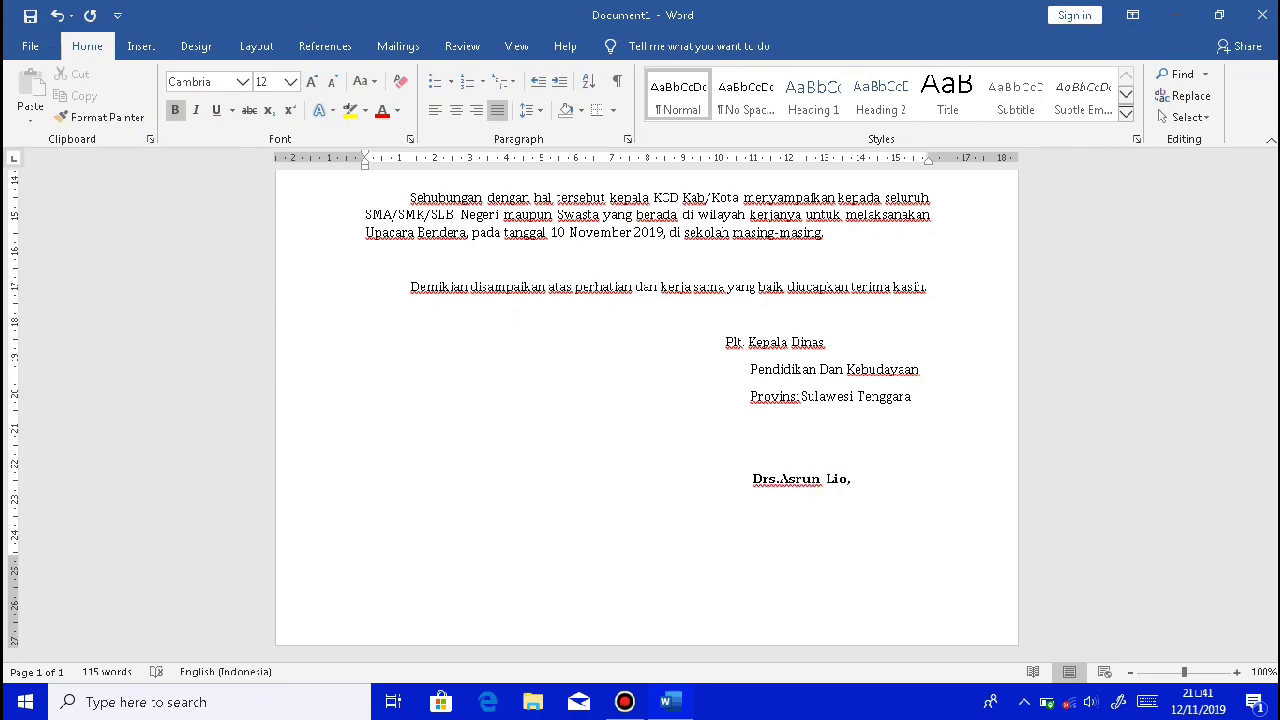
text( M.Hum, Ph)
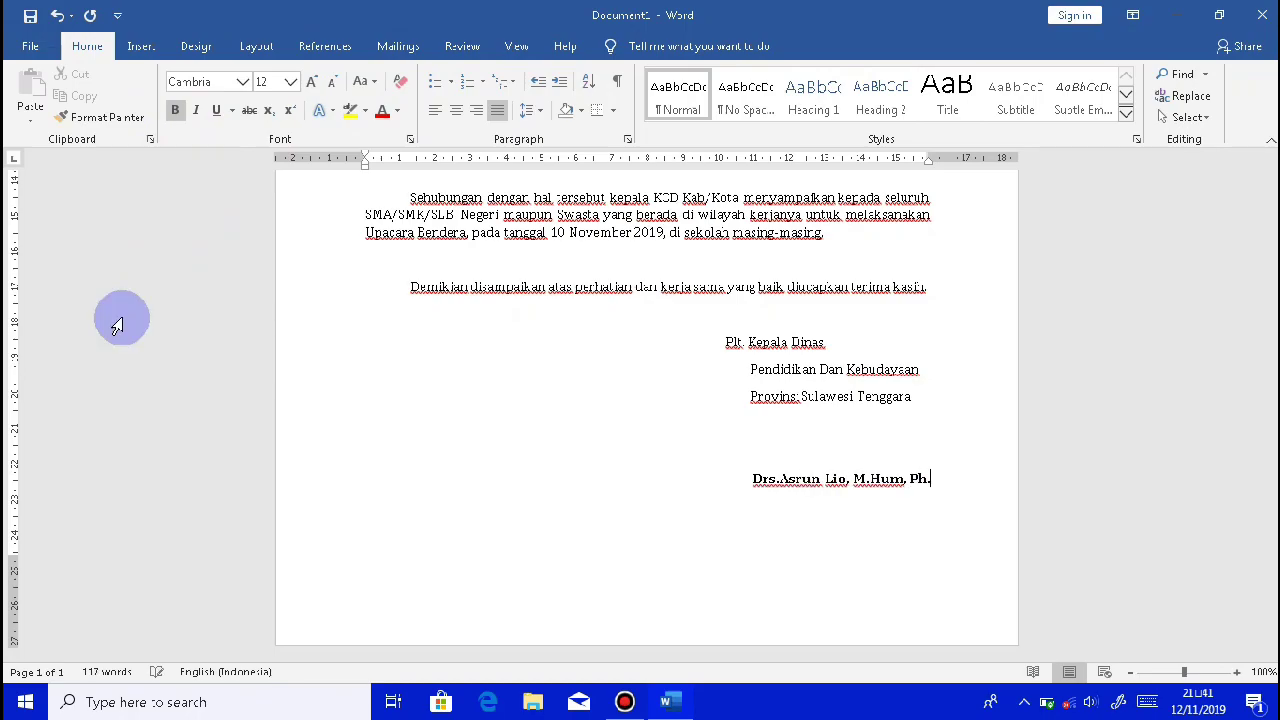
text(.D)
click(746, 479)
key(BackSpace)
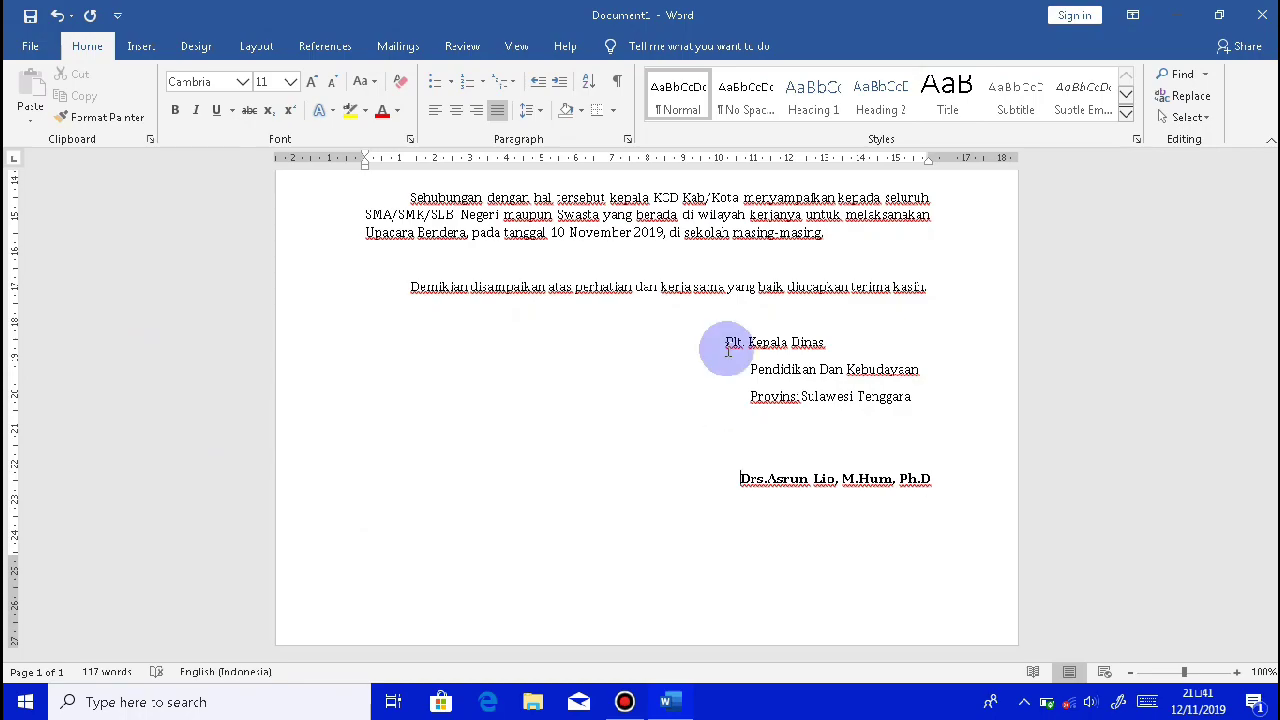
Try re-indenting the title block lines, then undo the broken alignment.
click(750, 397)
key(BackSpace)
click(748, 343)
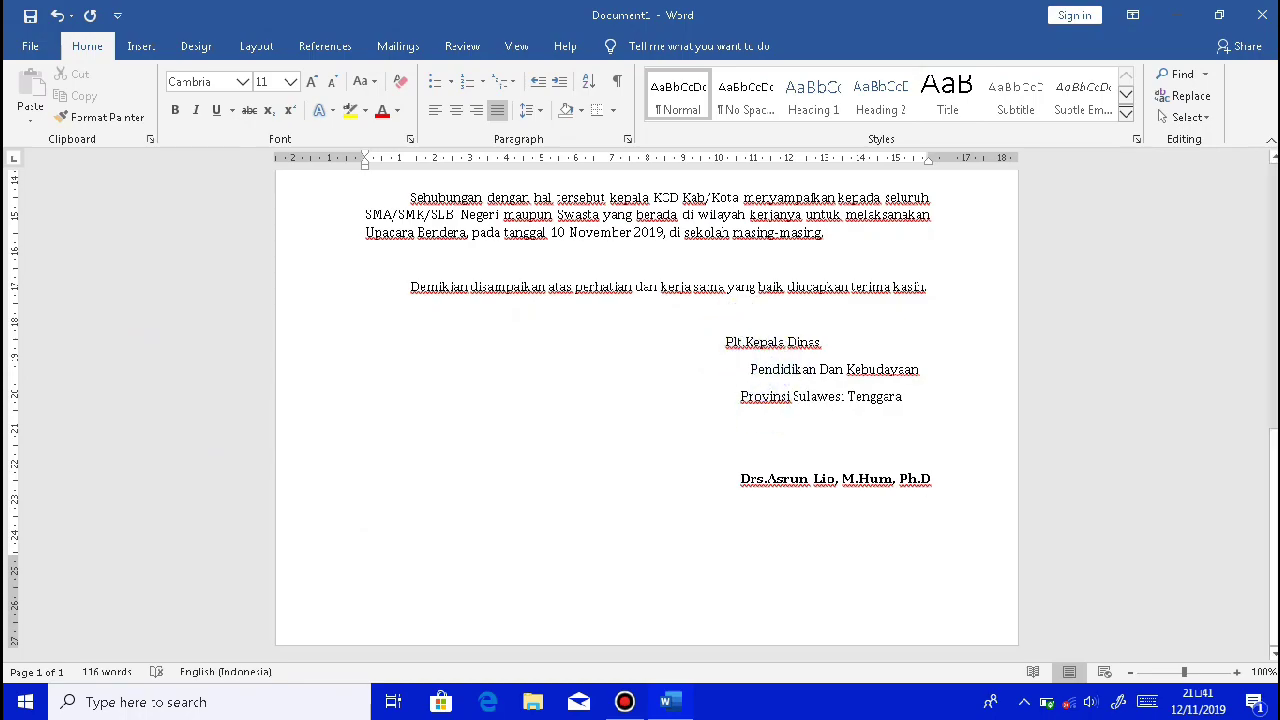
key(BackSpace)
key(BackSpace)
key(BackSpace)
click(751, 370)
key(BackSpace)
click(740, 397)
key(BackSpace)
key(BackSpace)
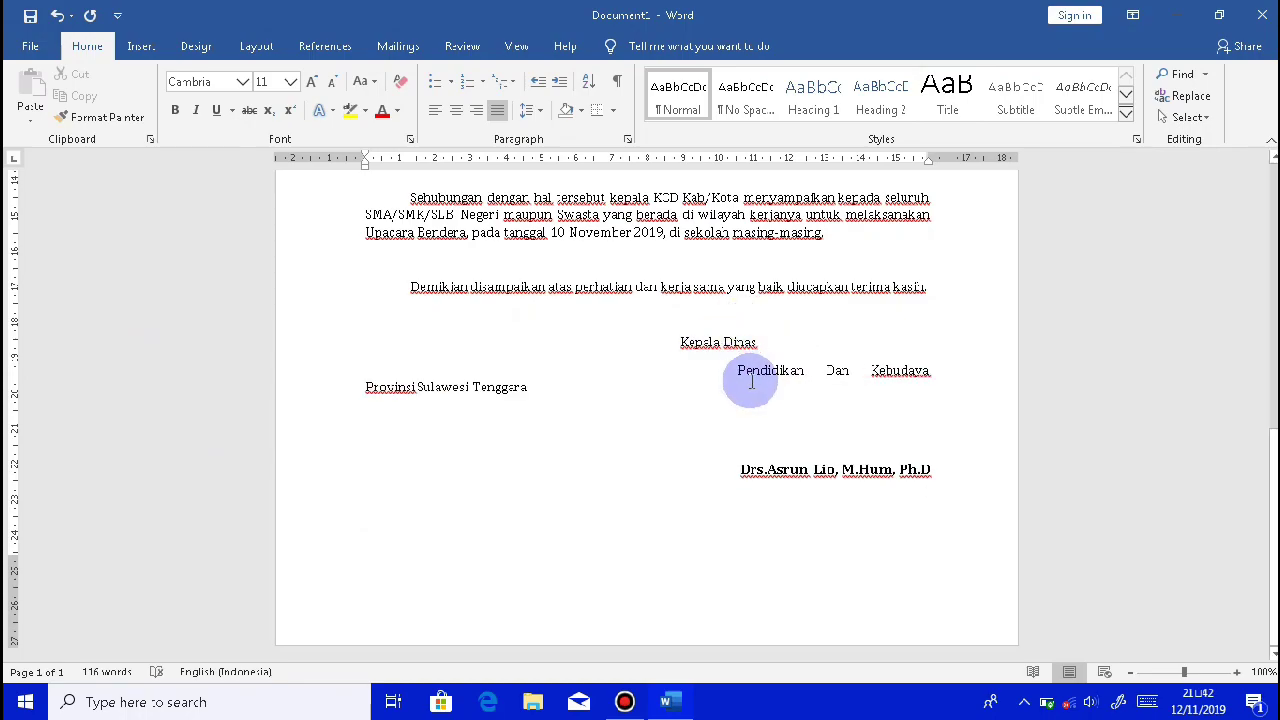
key(Return)
key(Tab)
key(Tab)
key(Tab)
key(Tab)
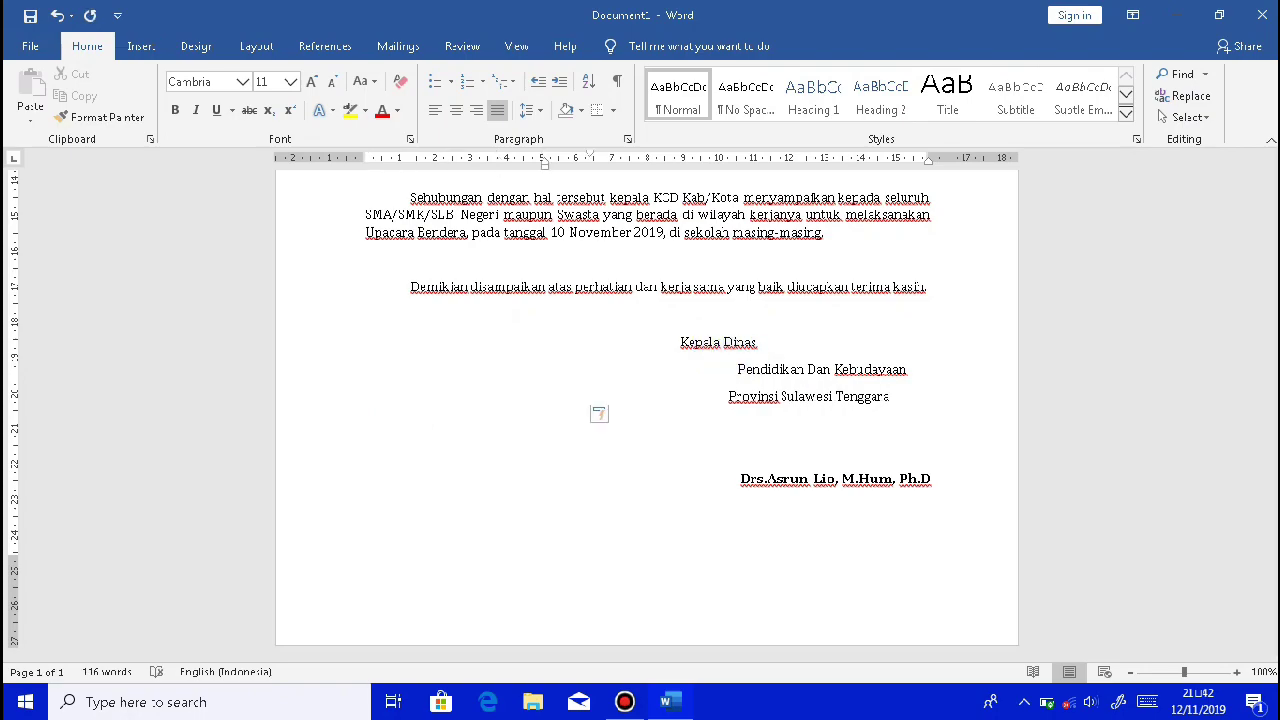
key(Tab)
key(BackSpace)
key(BackSpace)
key(ctrl+z)
key(ctrl+z)
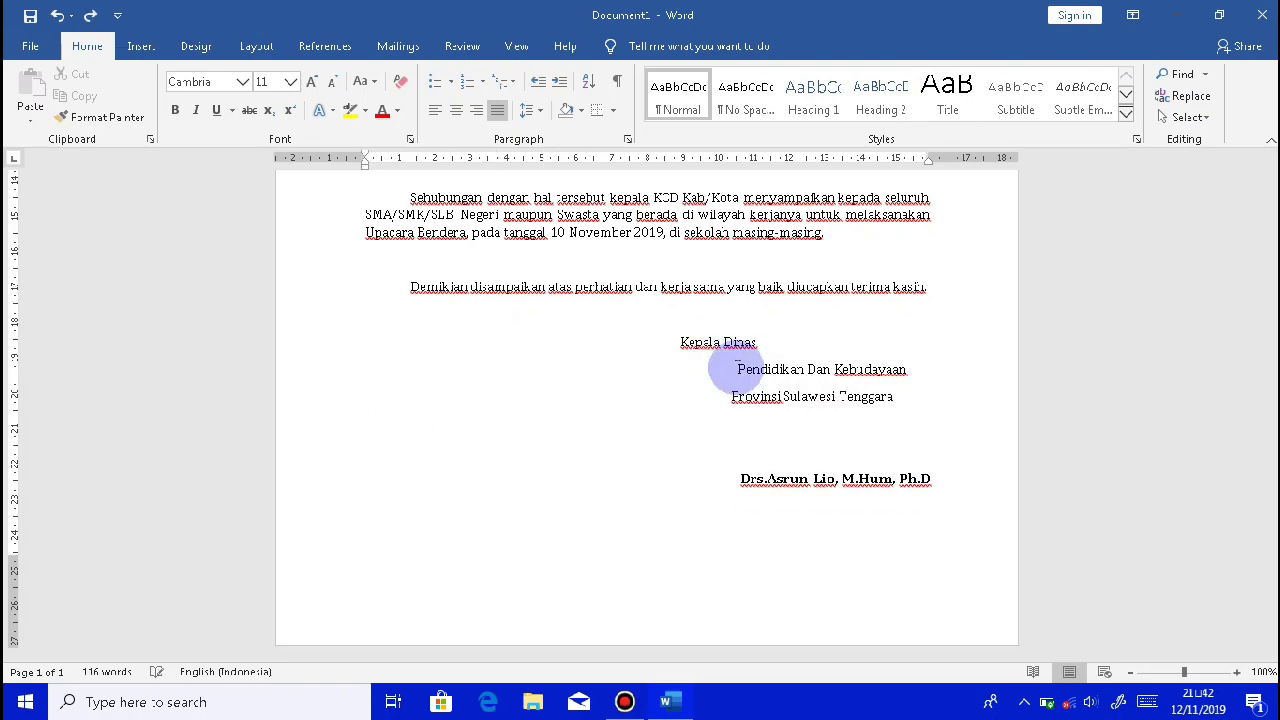
key(ctrl+z)
key(ctrl+z)
key(ctrl+z)
key(ctrl+z)
key(ctrl+z)
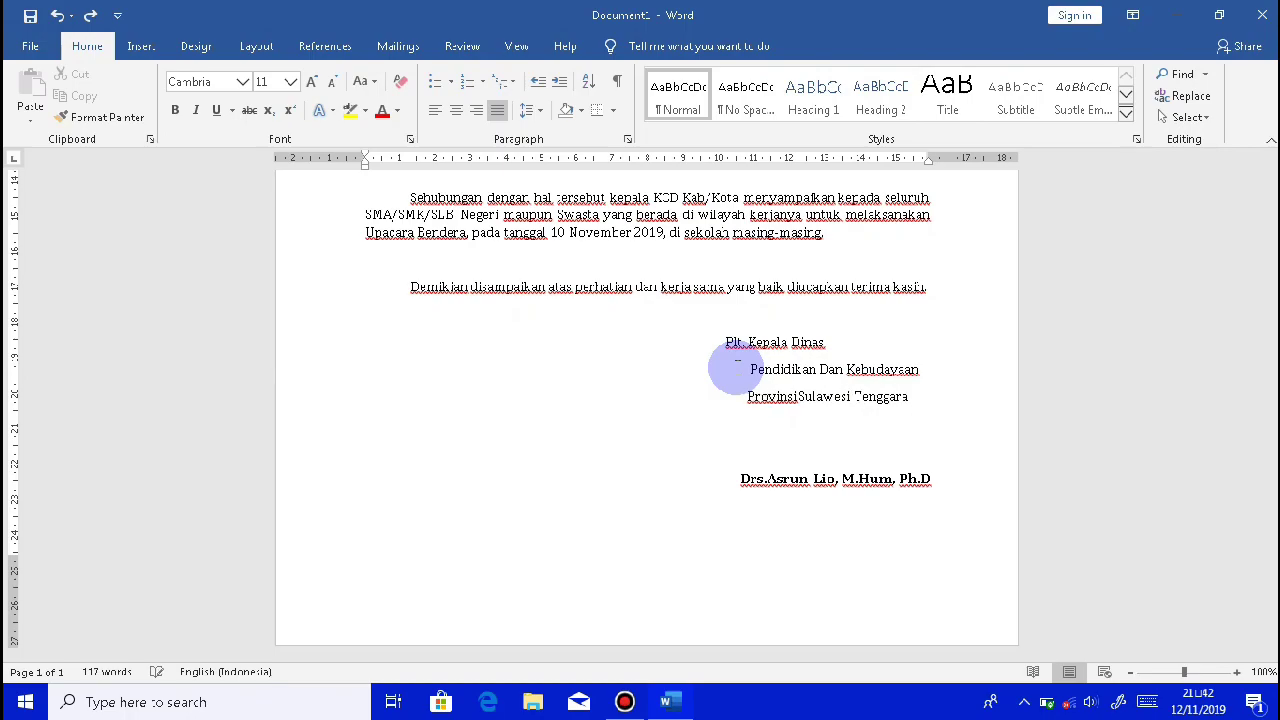
key(ctrl+z)
key(ctrl+z)
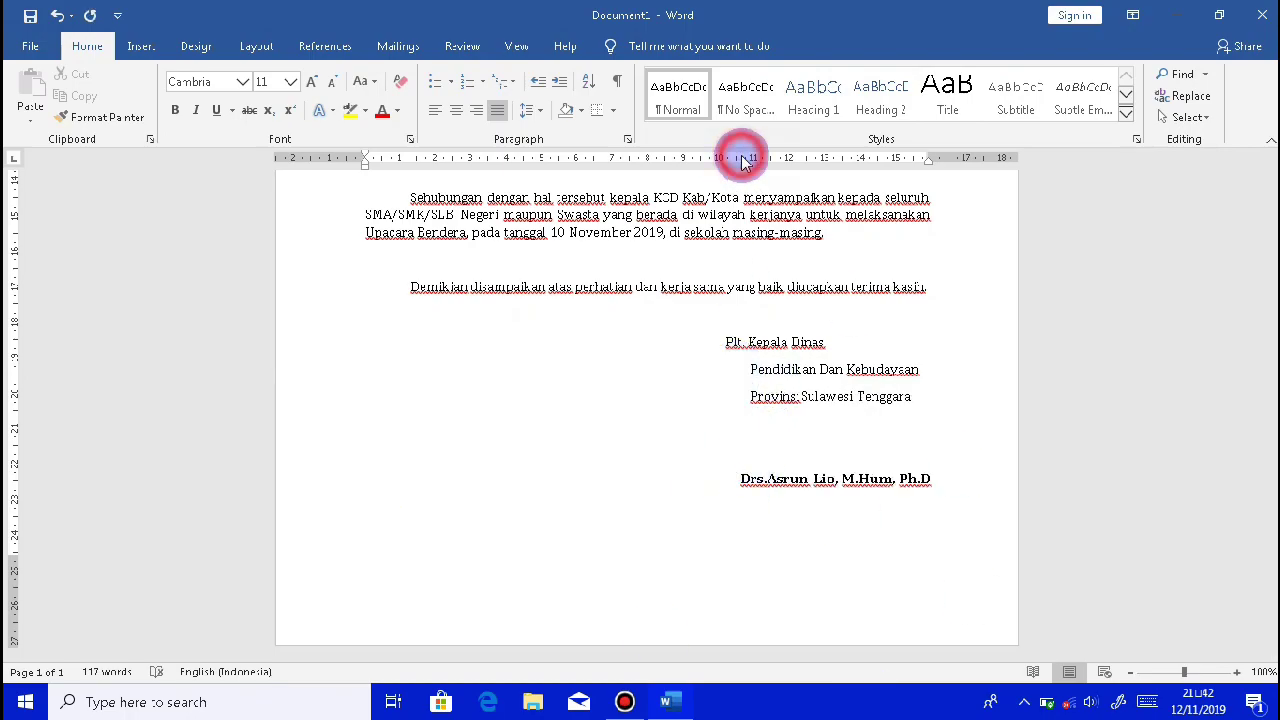
key(ctrl+z)
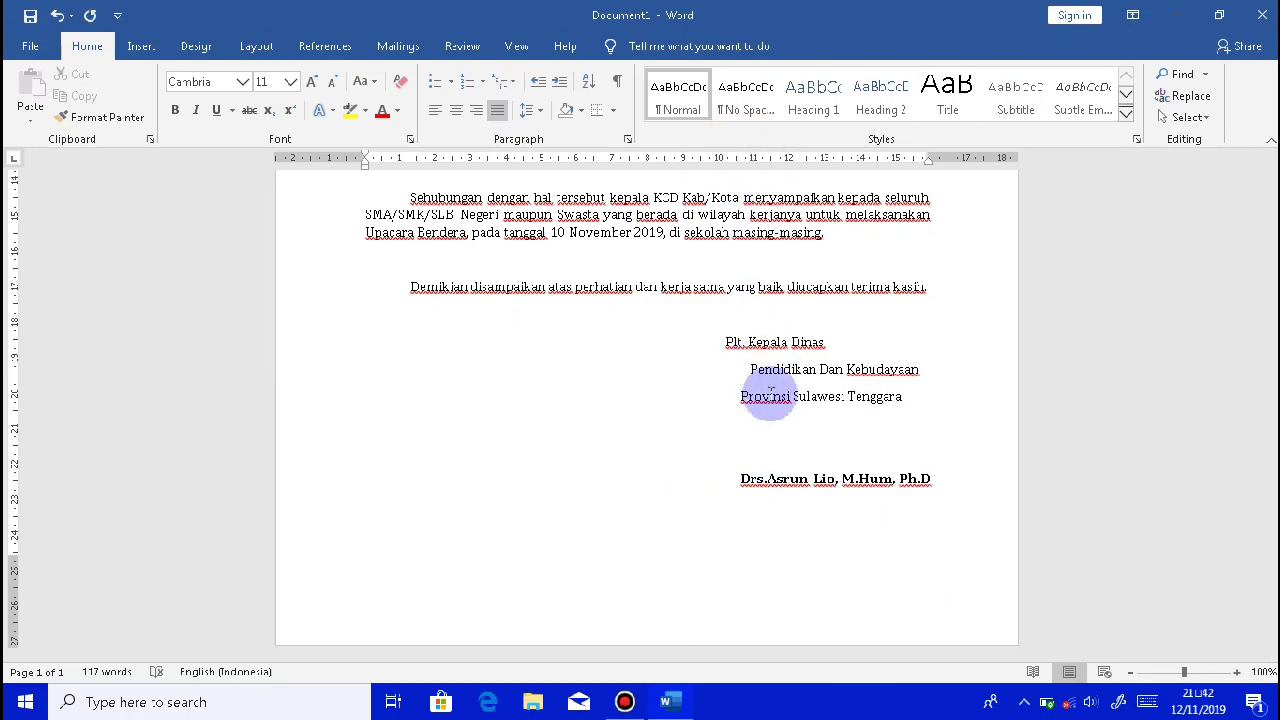
key(ctrl+z)
Realign the Plt. Kepala Dinas line and add the Pembina Gol. IV/b rank and NIP lines.
click(726, 343)
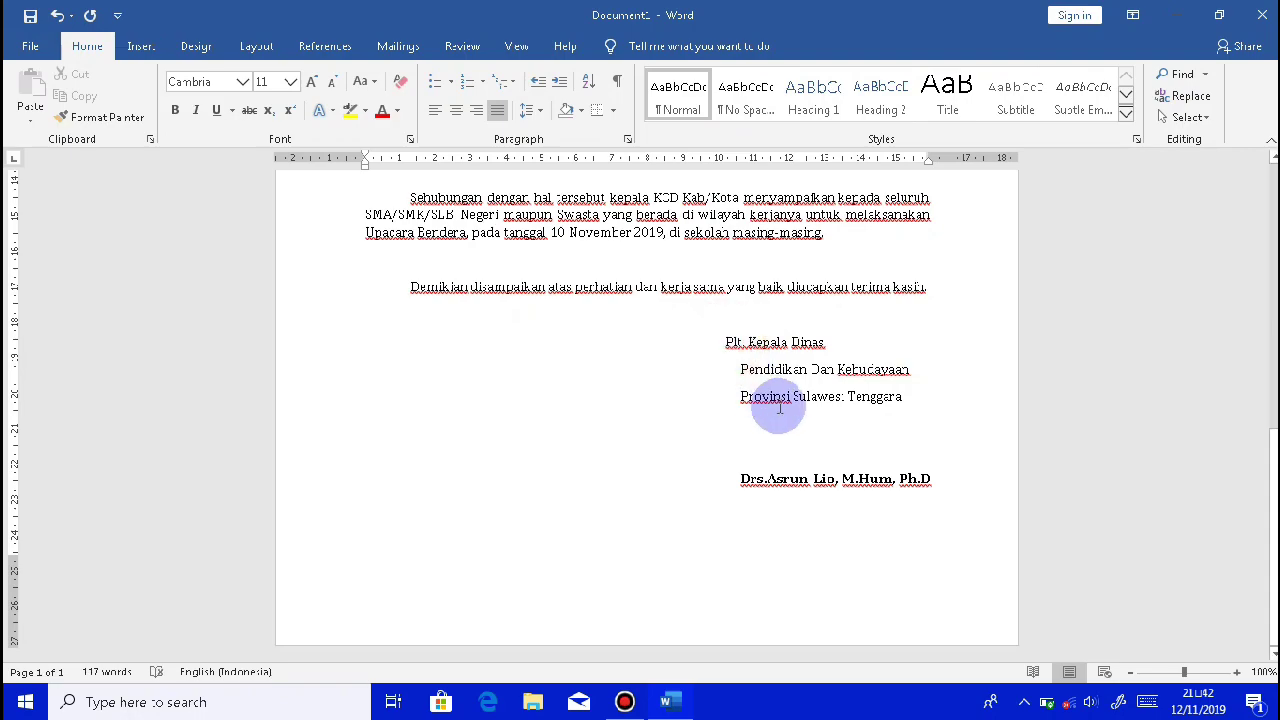
key(BackSpace)
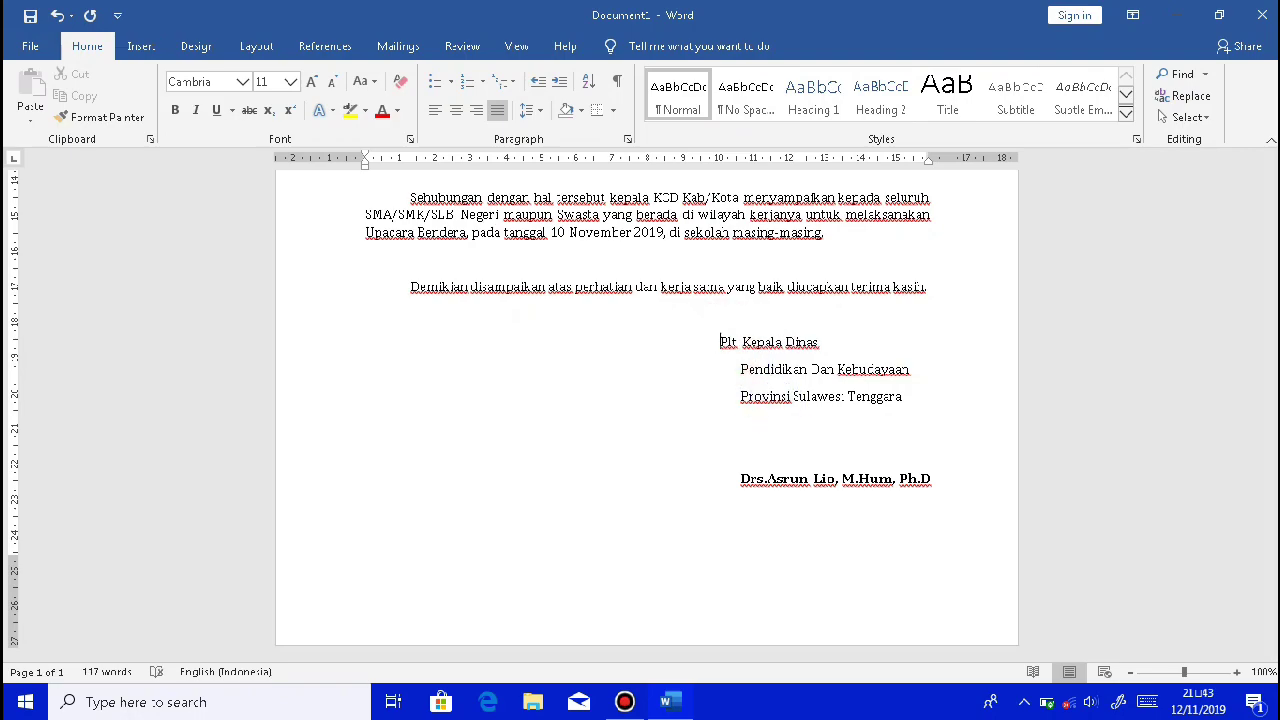
key(BackSpace)
key(BackSpace)
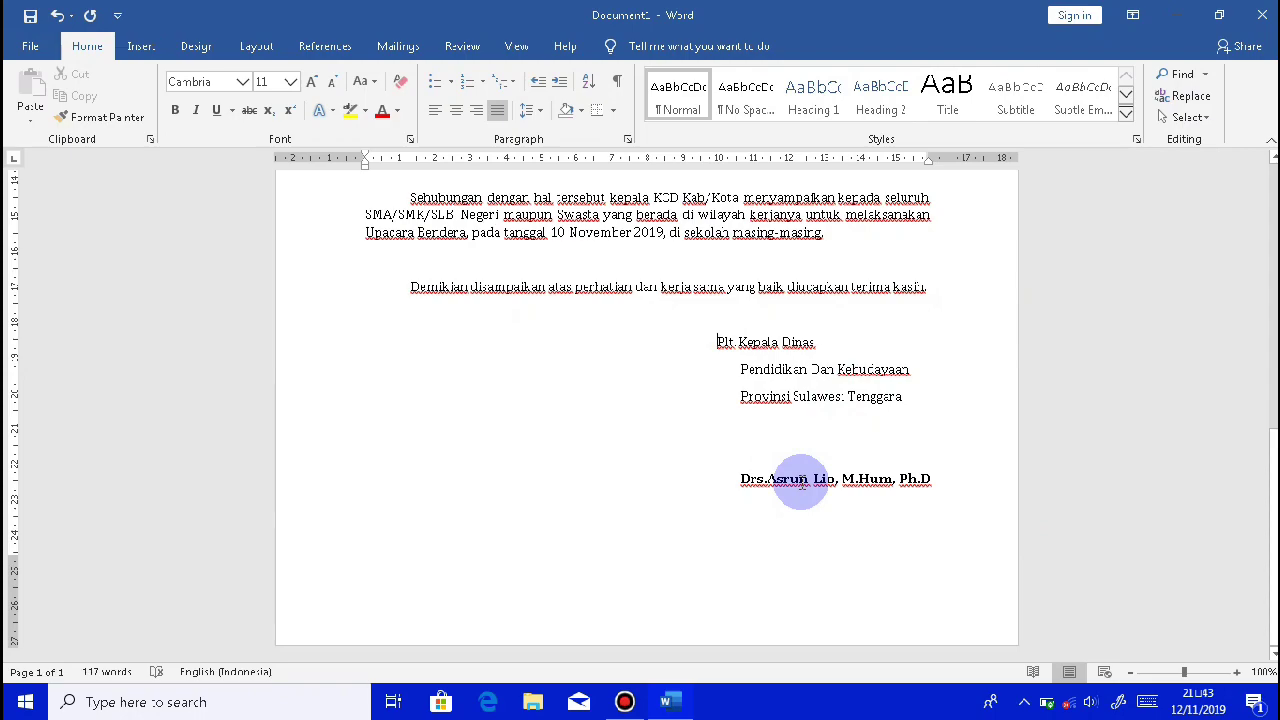
click(950, 478)
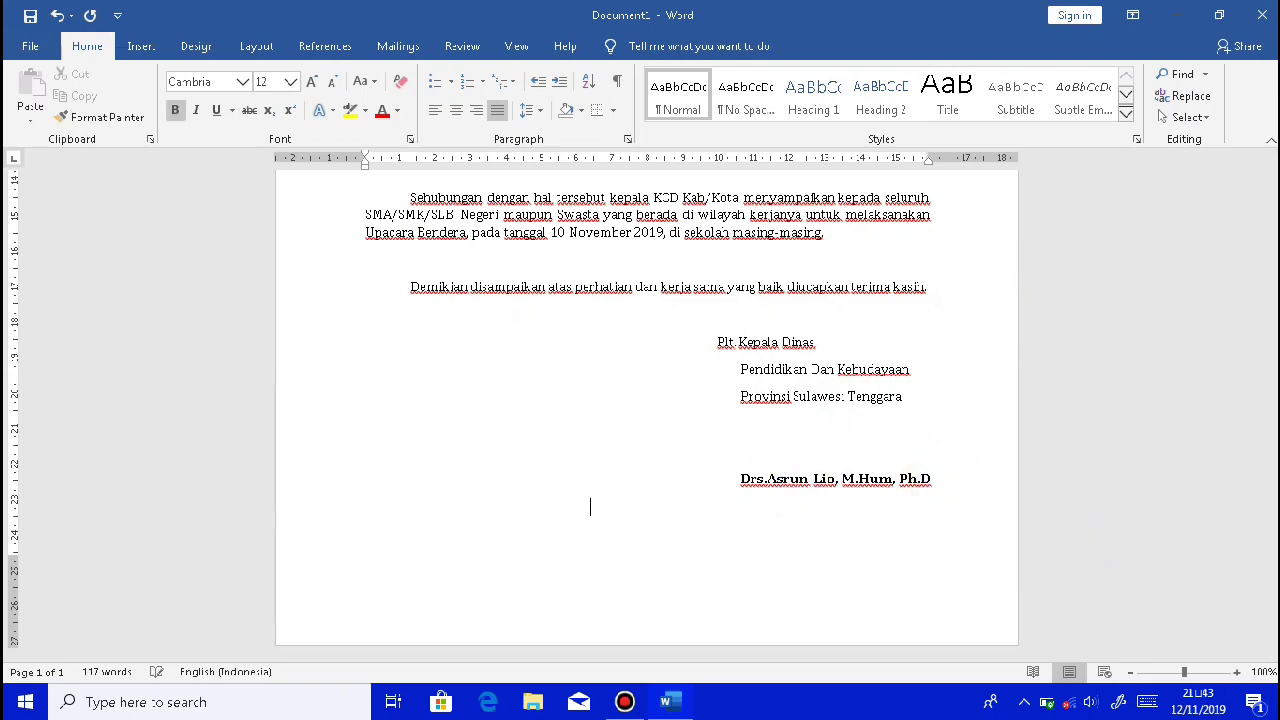
key(Return)
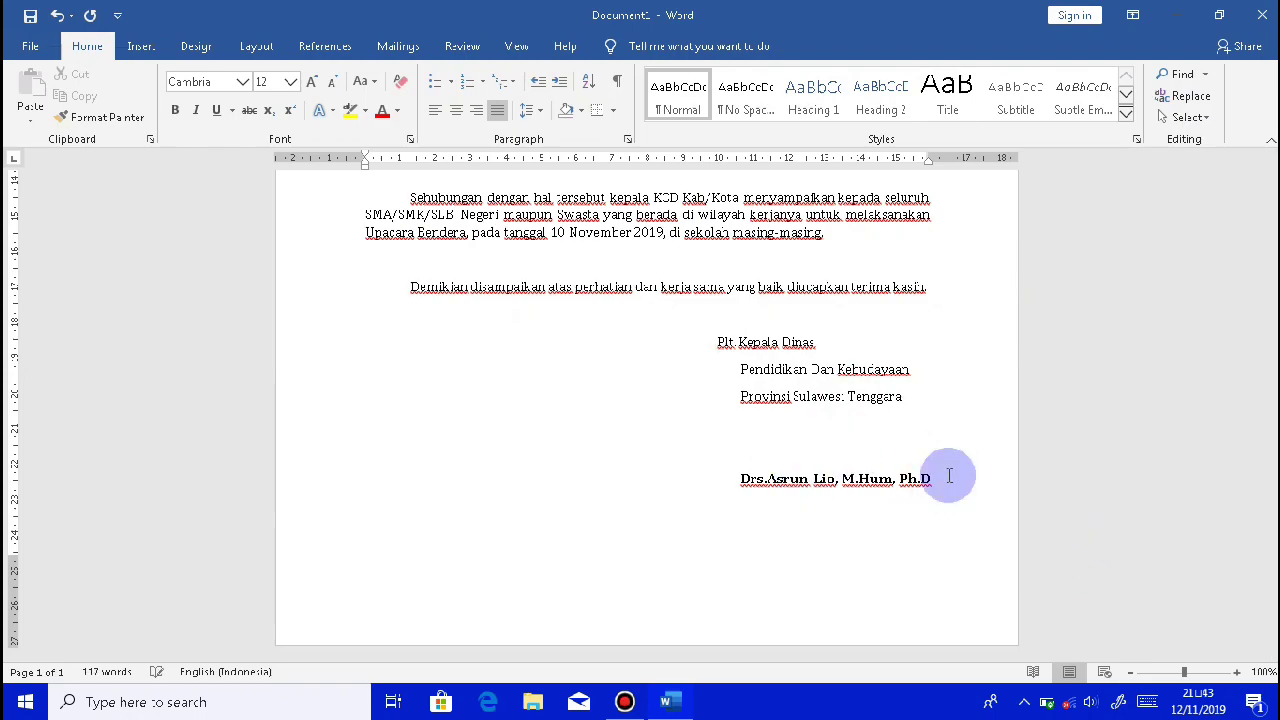
text(Pembina)
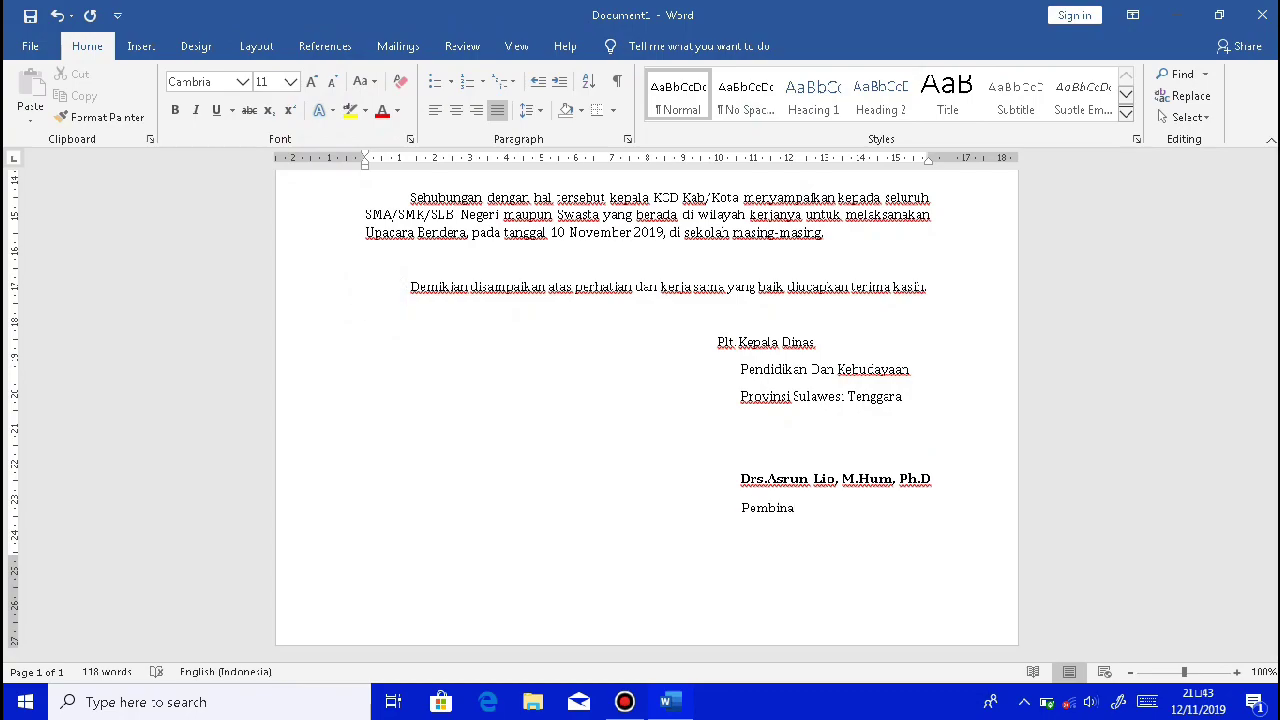
text( Tk.)
text( I. Gol)
text(. IV/b)
text(Ni)
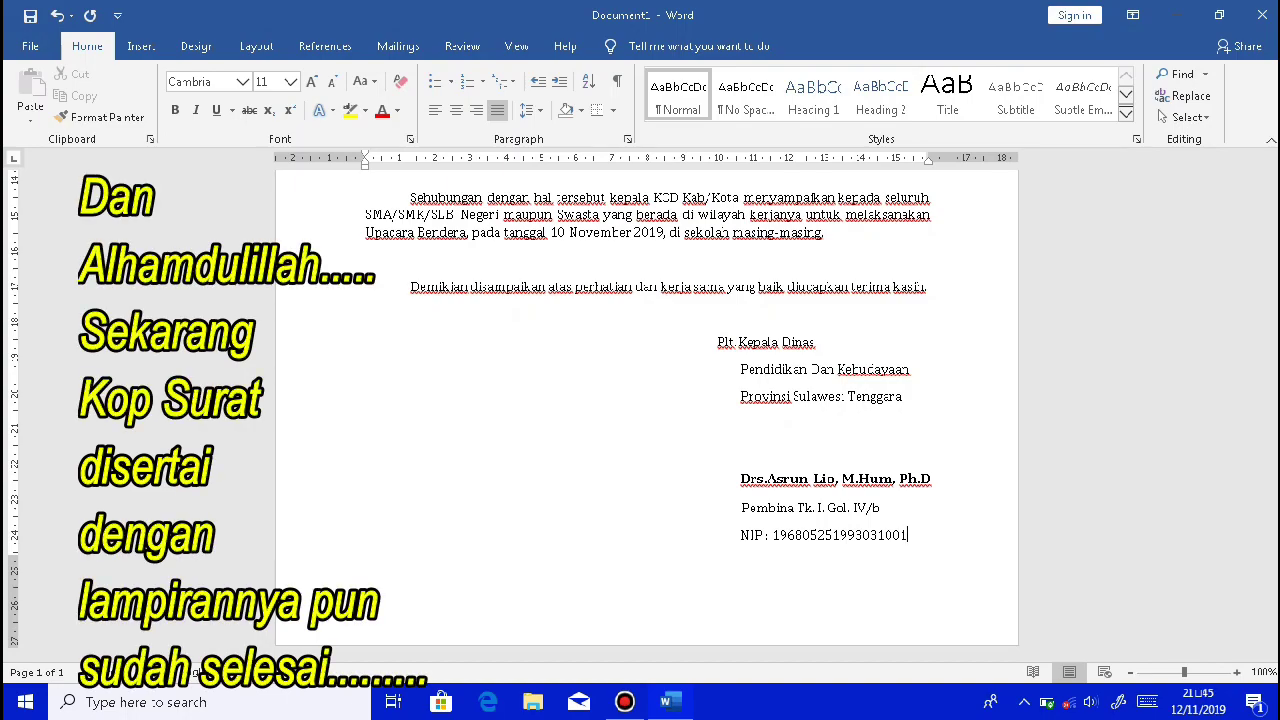
scroll(674, 428, up, 10)
scroll(674, 428, up, 2)
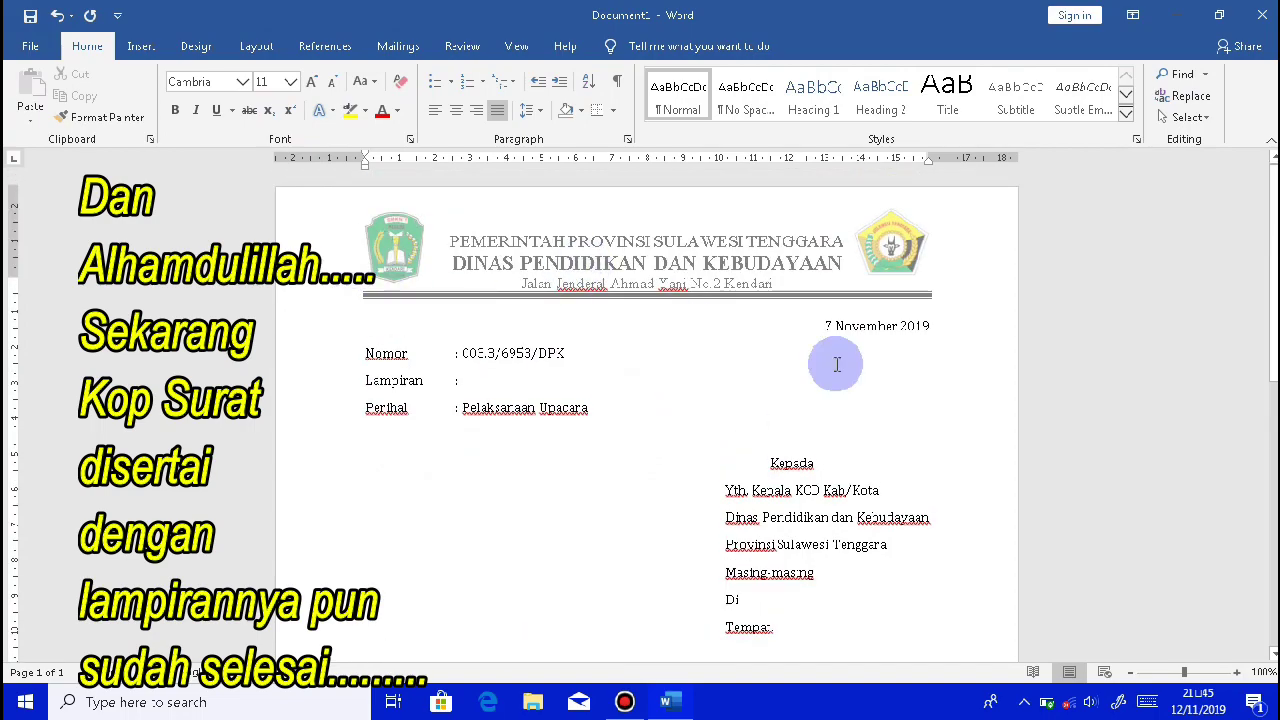
scroll(746, 336, down, 1)
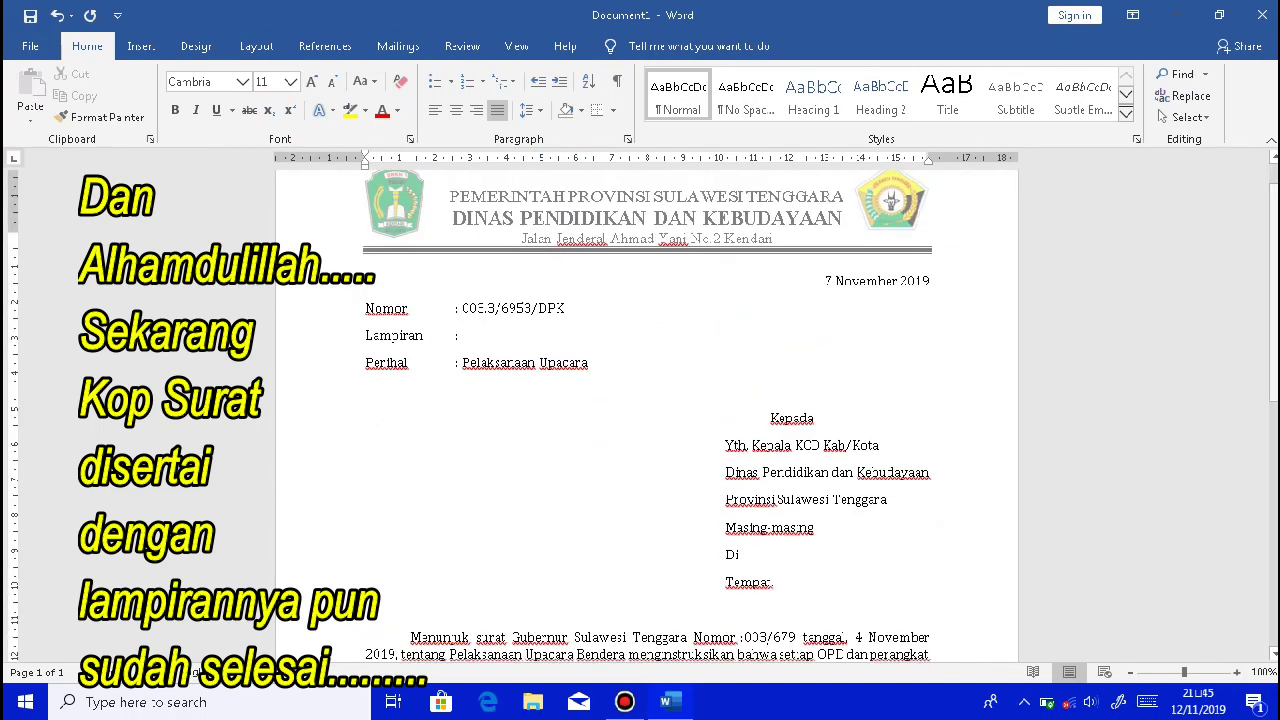
scroll(915, 215, down, 2)
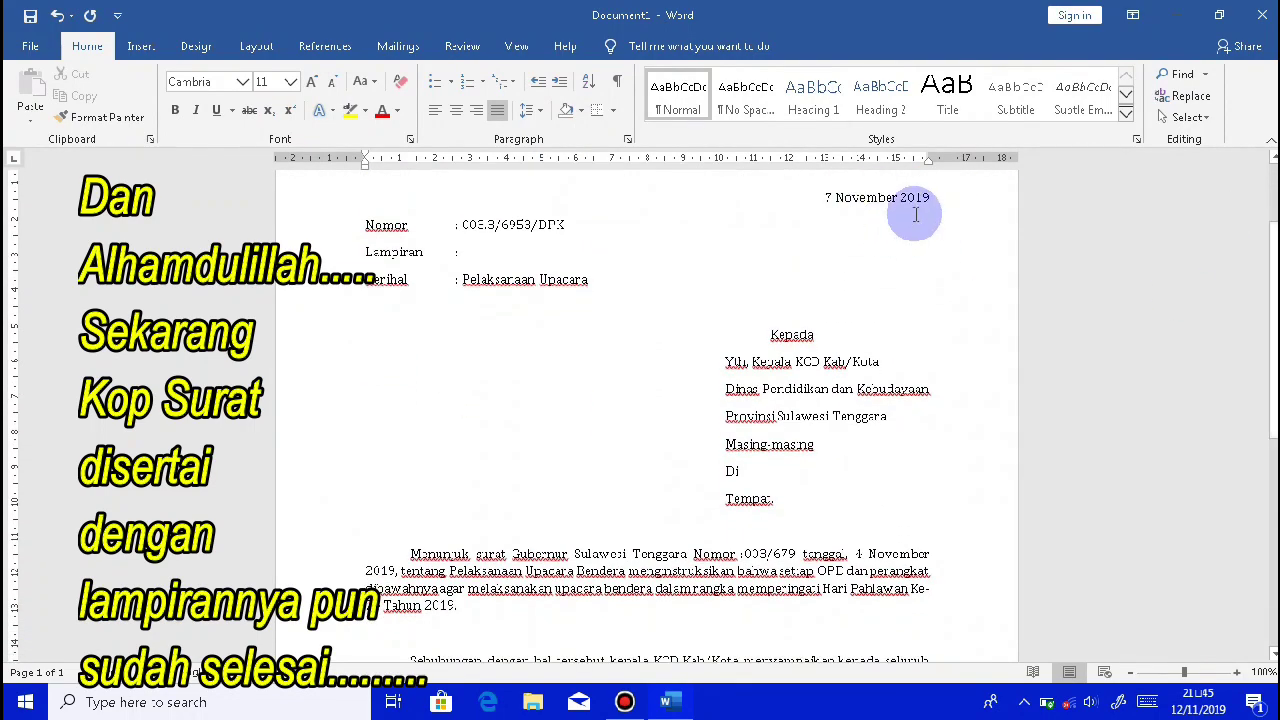
scroll(811, 474, down, 1)
scroll(811, 440, down, 6)
scroll(800, 370, down, 4)
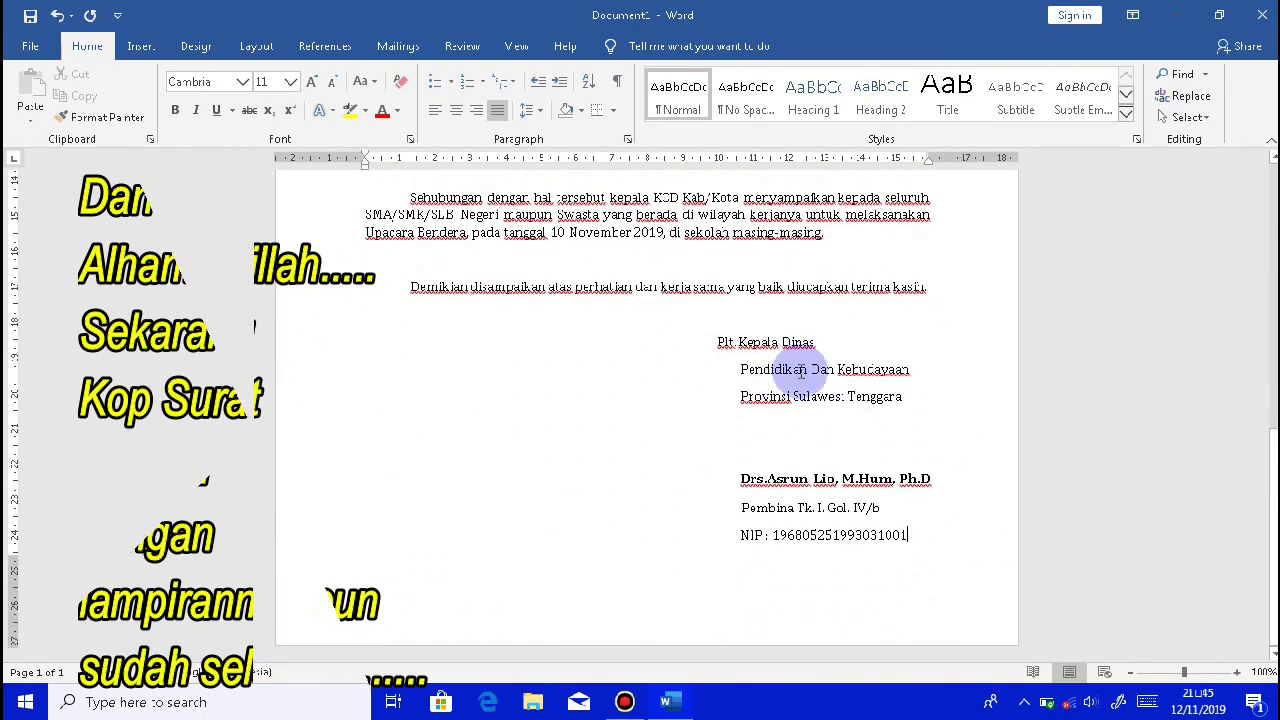
scroll(800, 370, up, 1)
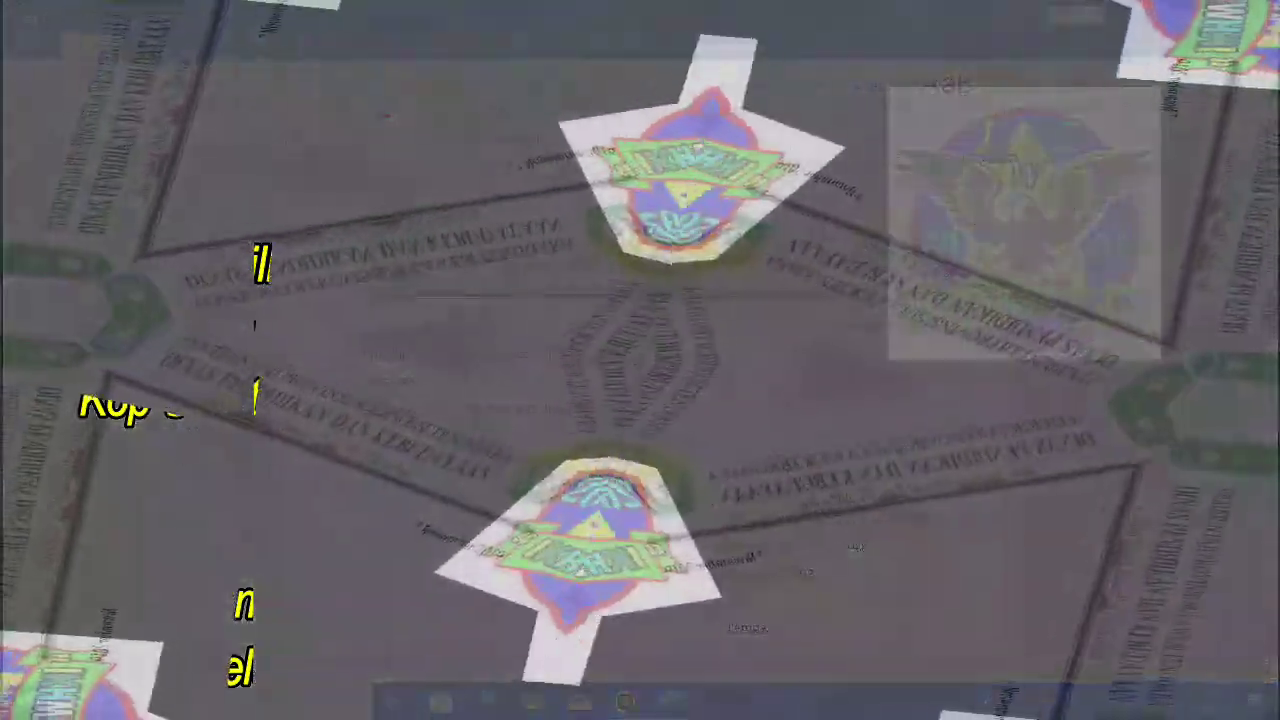